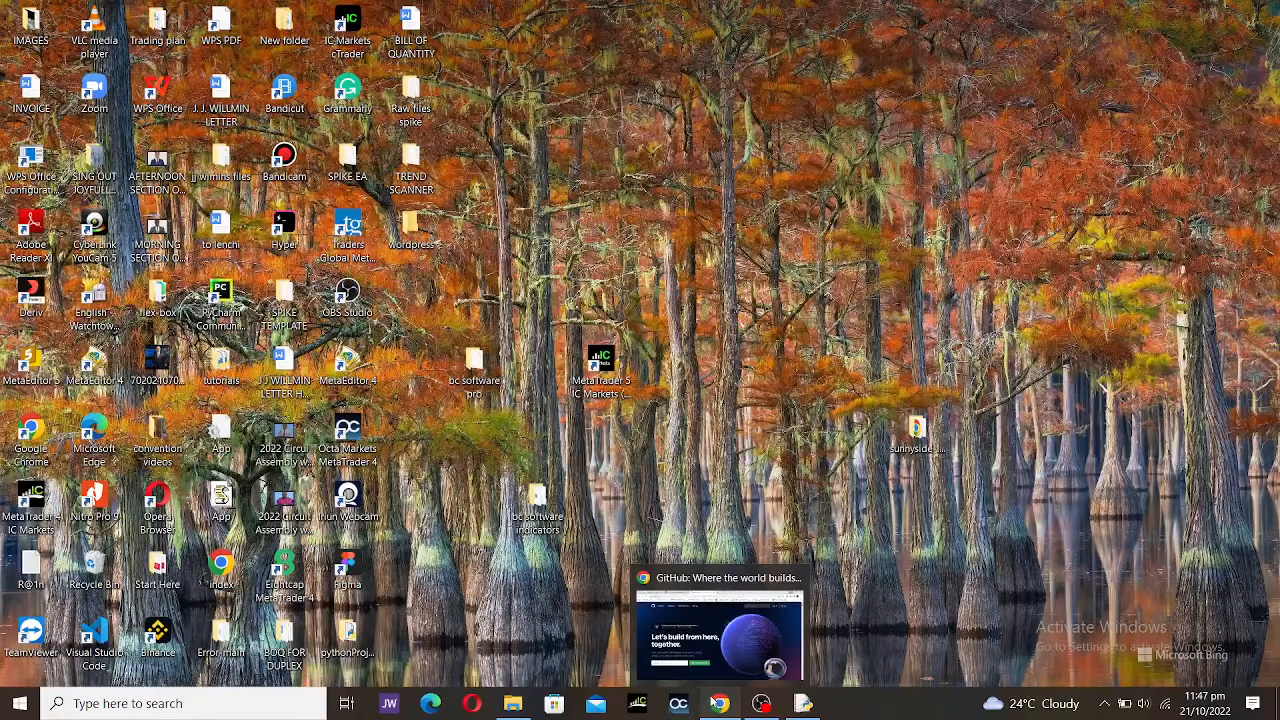
Step: Restore the Chrome window showing GitHub's home page from its taskbar preview
click(719, 635)
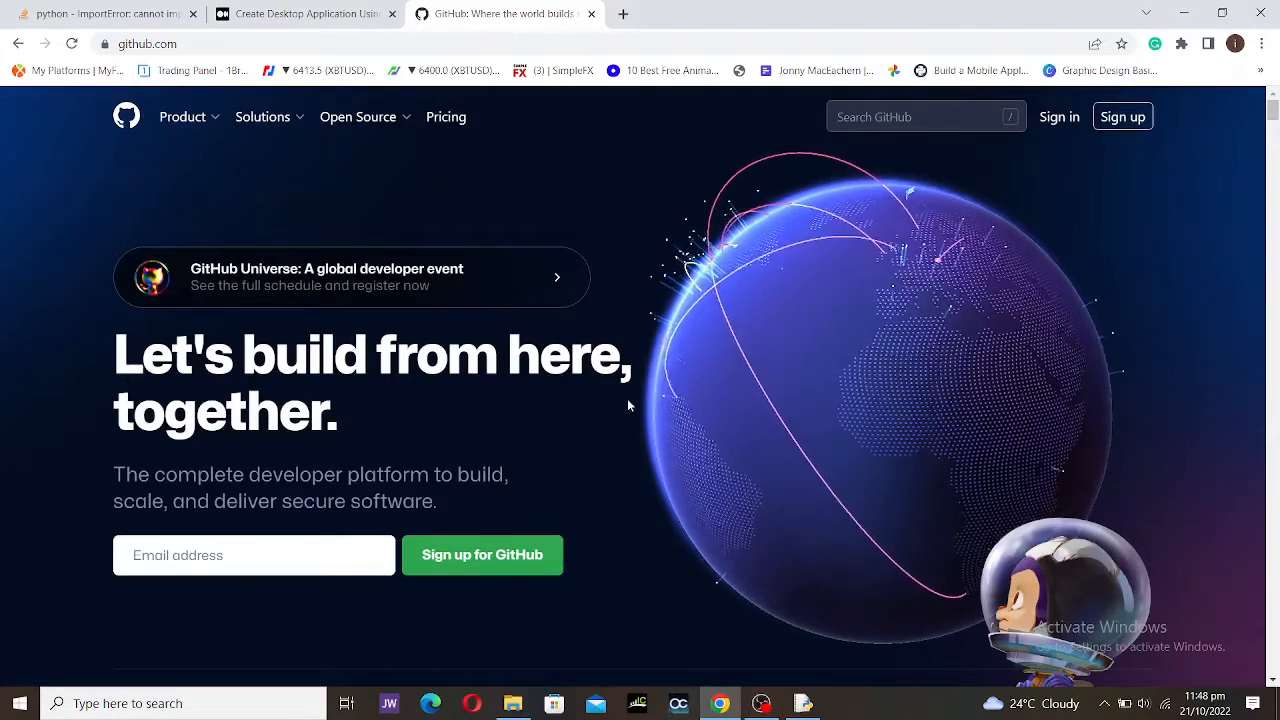
mouse_move(675, 411)
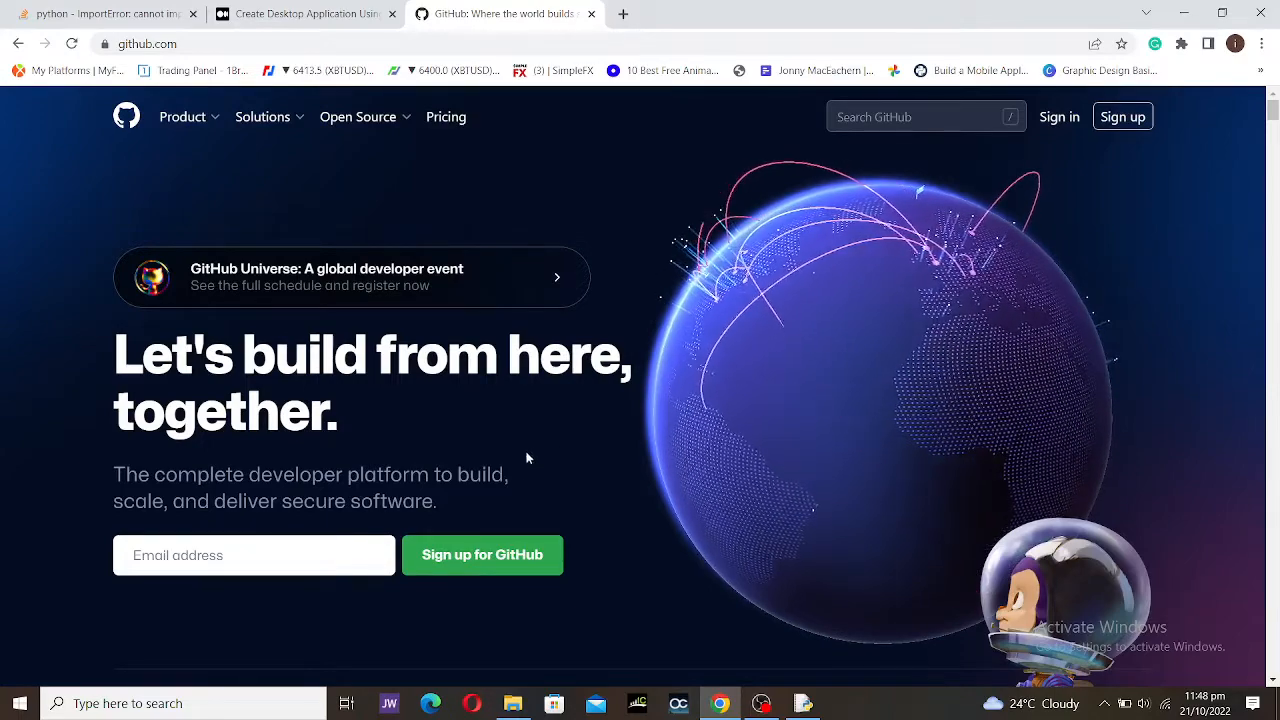
scroll(536, 454, down, 3)
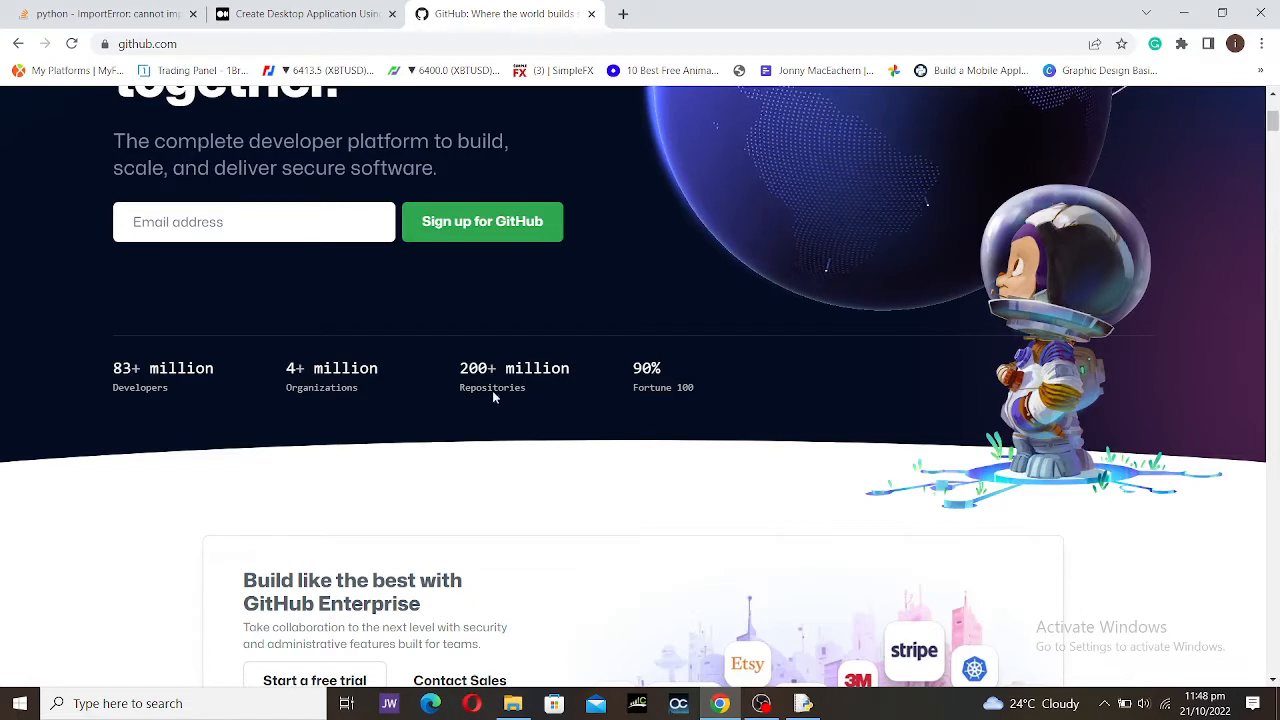
scroll(603, 487, down, 2)
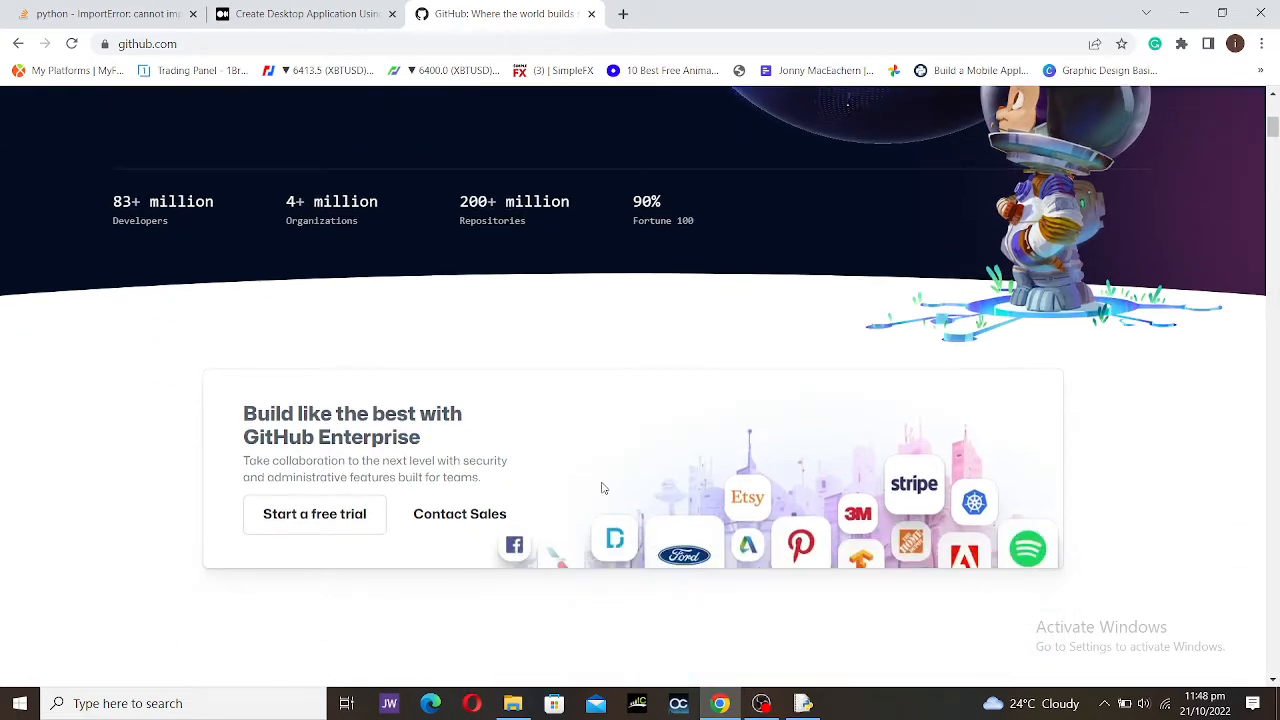
scroll(599, 485, down, 2)
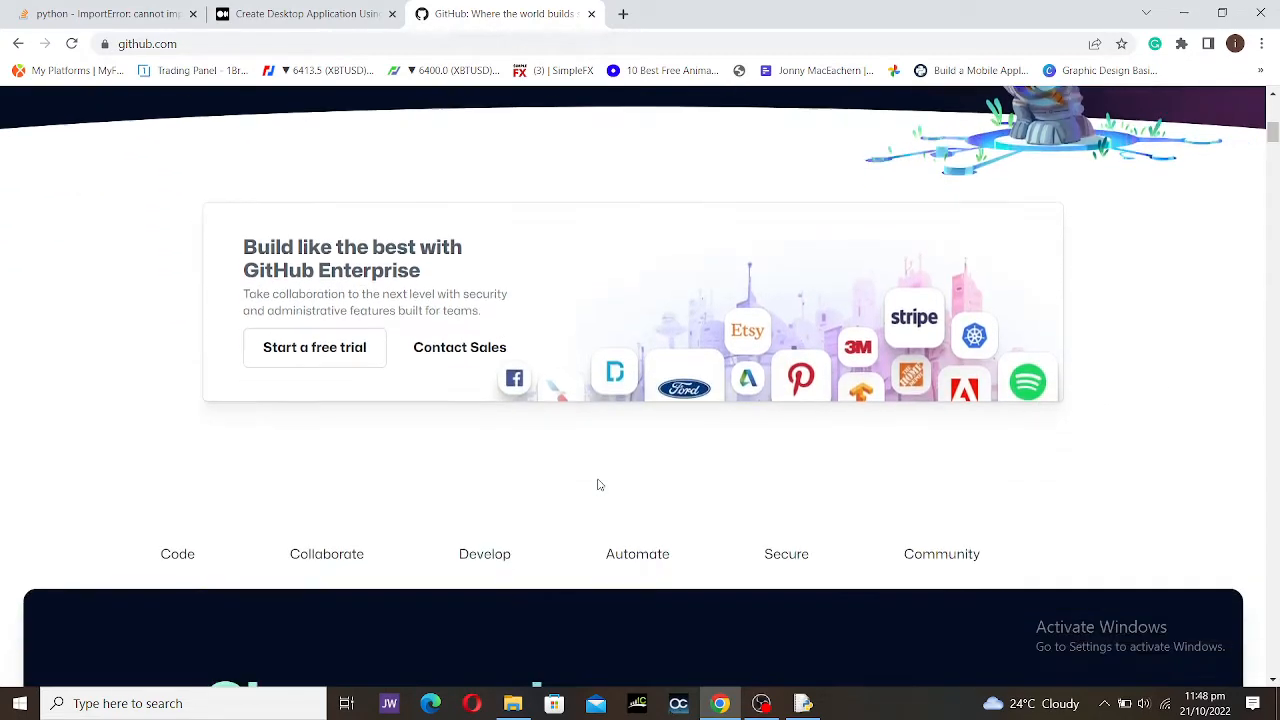
scroll(599, 485, up, 5)
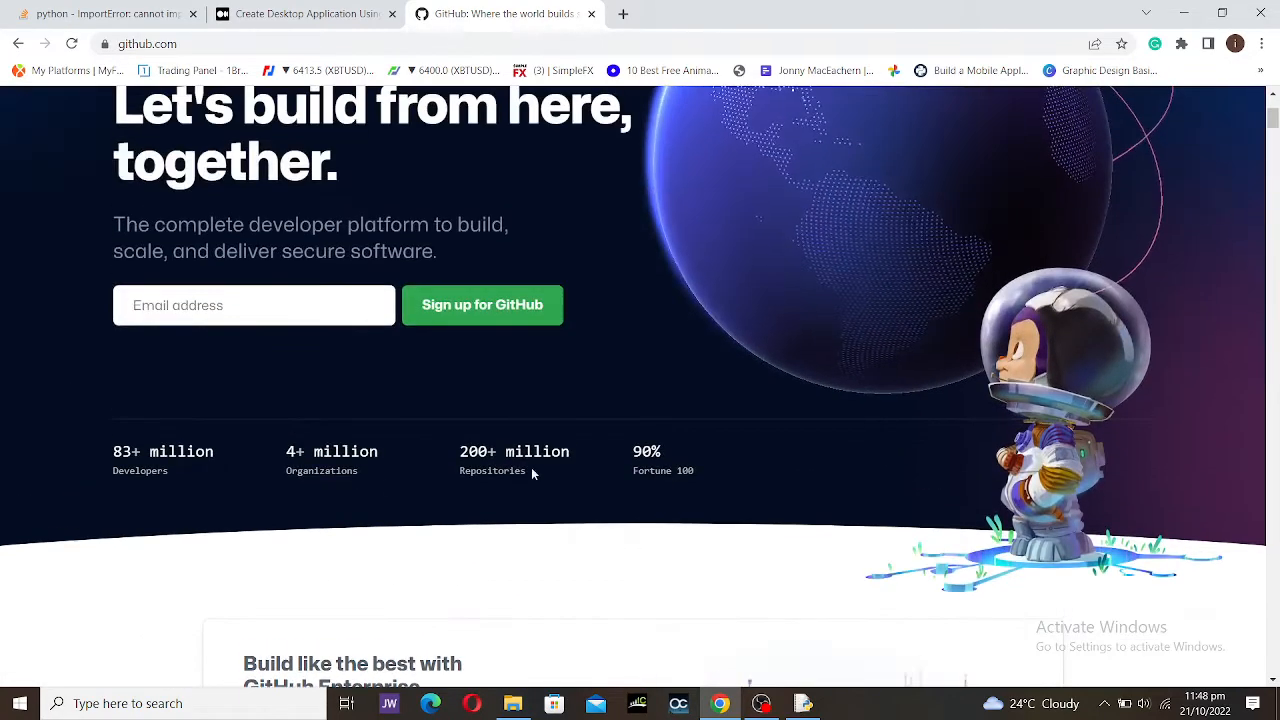
drag(100, 448, 335, 450)
click(340, 449)
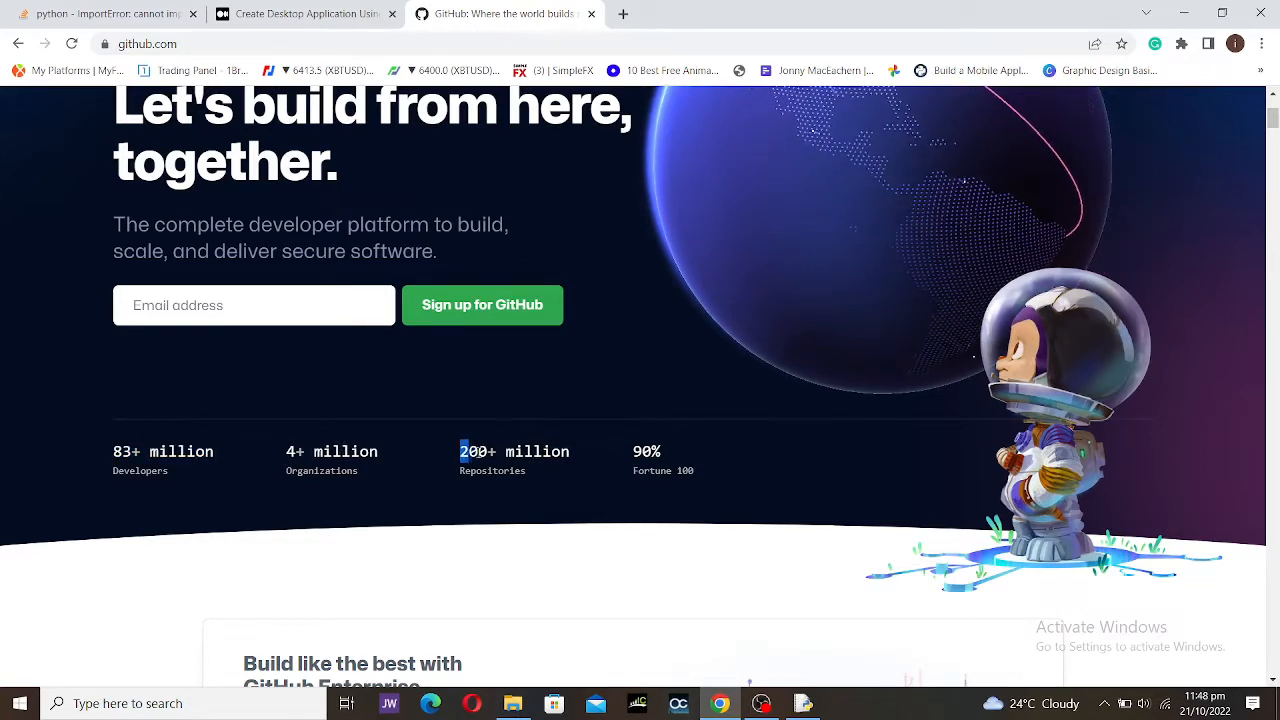
drag(468, 452, 569, 479)
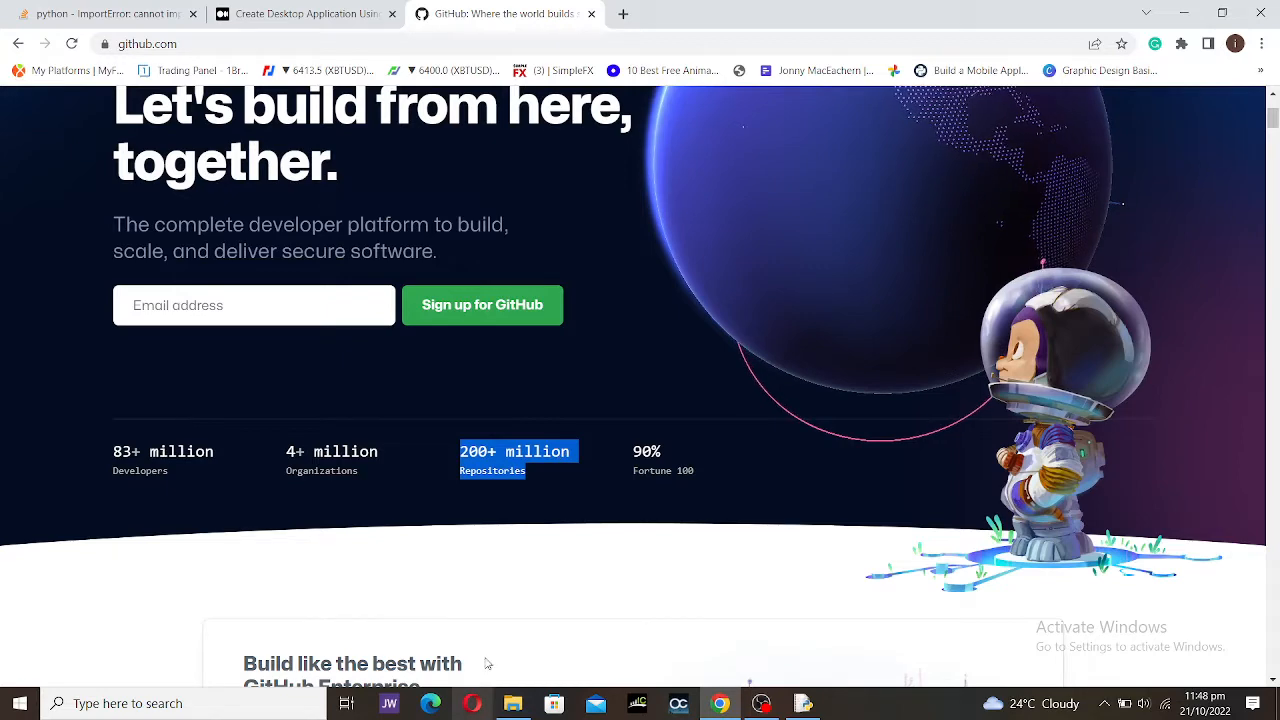
drag(541, 556, 555, 507)
Step: Scroll through the home page's Collaborate section on pull requests
scroll(558, 506, down, 5)
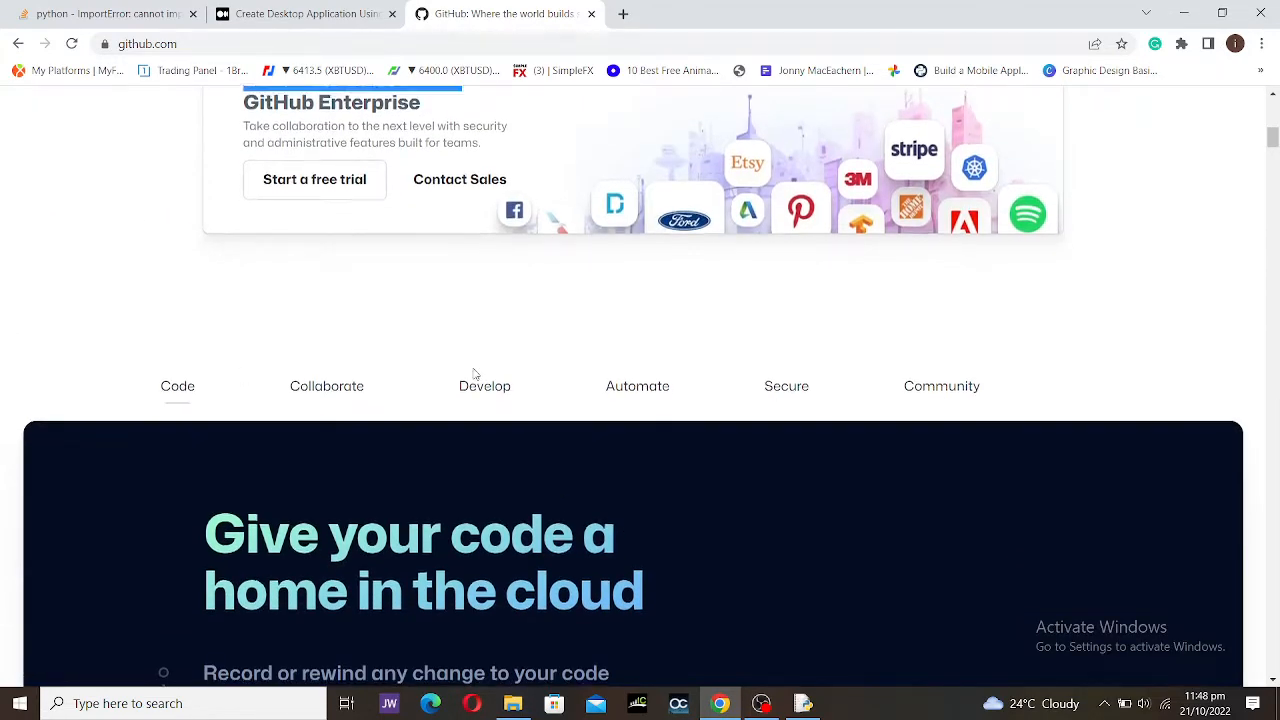
scroll(291, 335, down, 3)
scroll(291, 390, down, 1)
scroll(351, 306, up, 3)
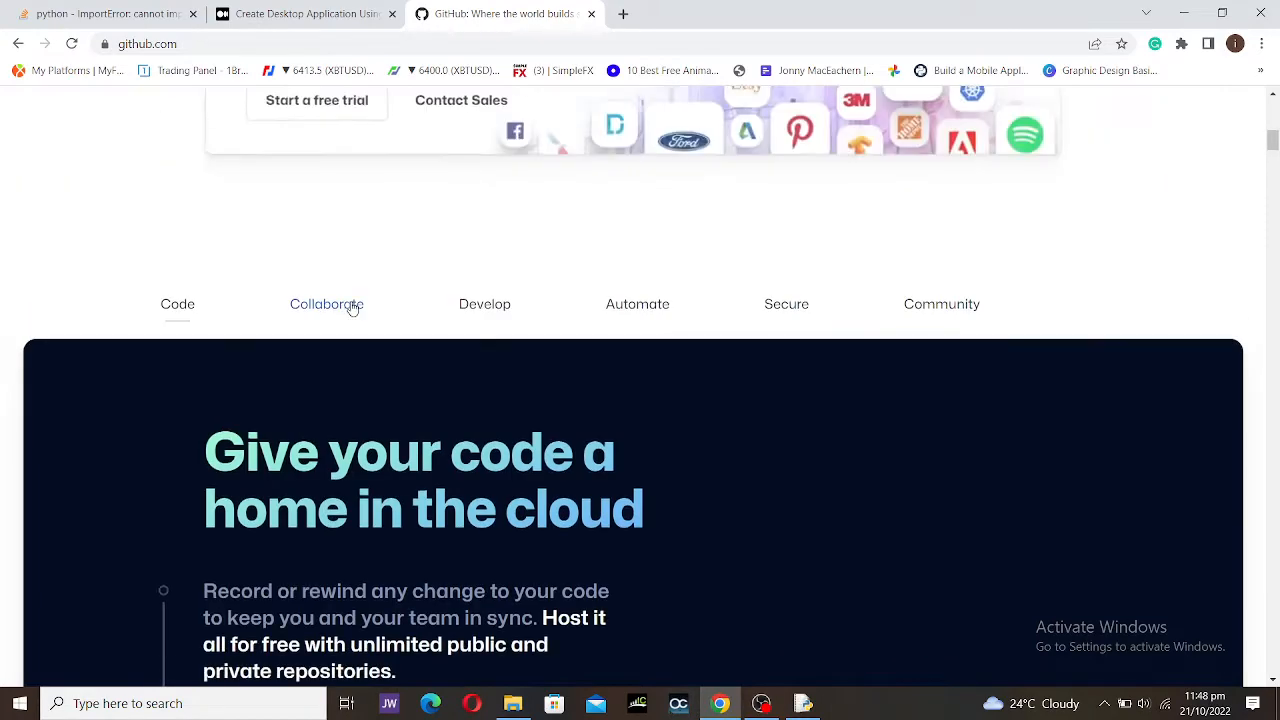
scroll(352, 306, down, 6)
scroll(352, 308, down, 5)
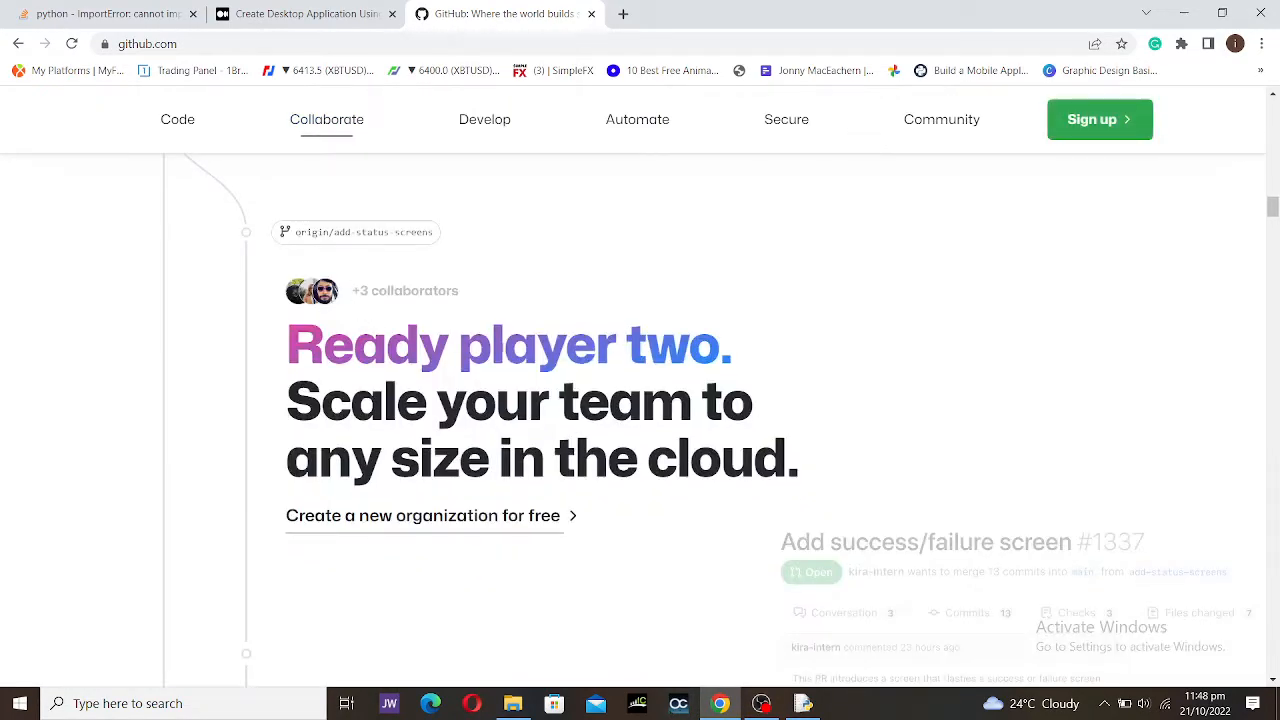
scroll(498, 366, down, 1)
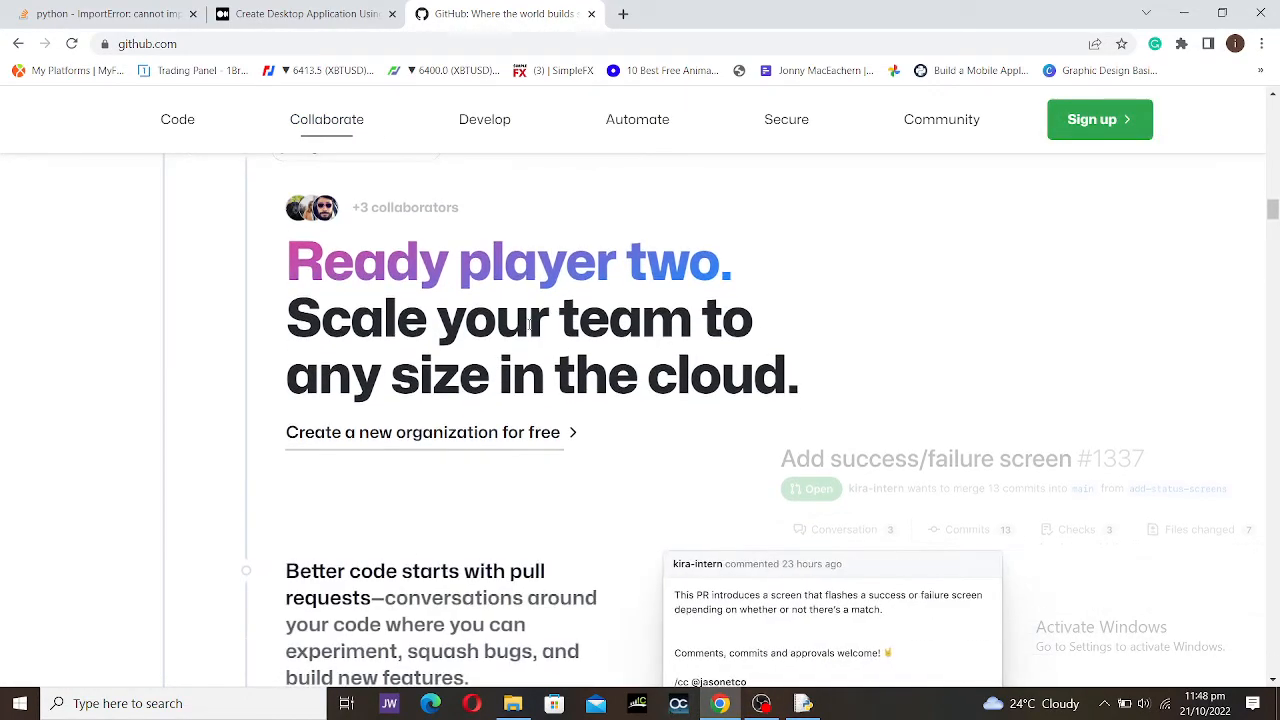
scroll(449, 380, down, 1)
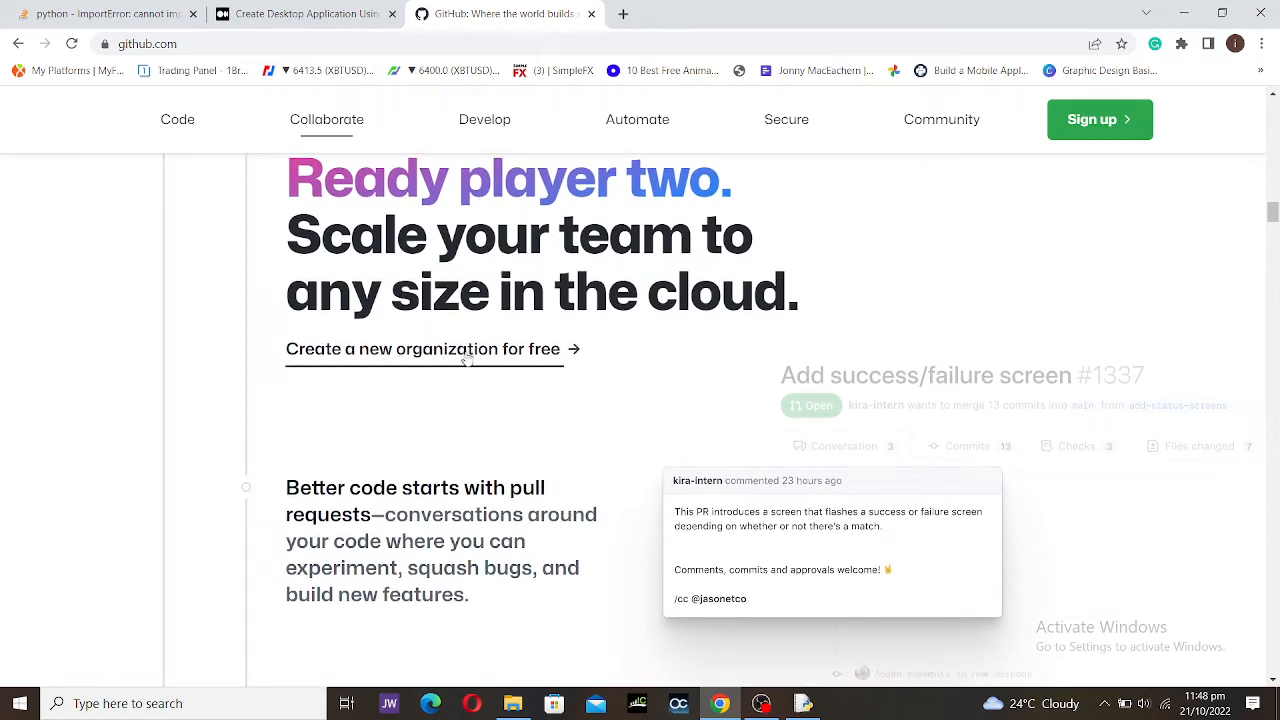
scroll(520, 366, down, 2)
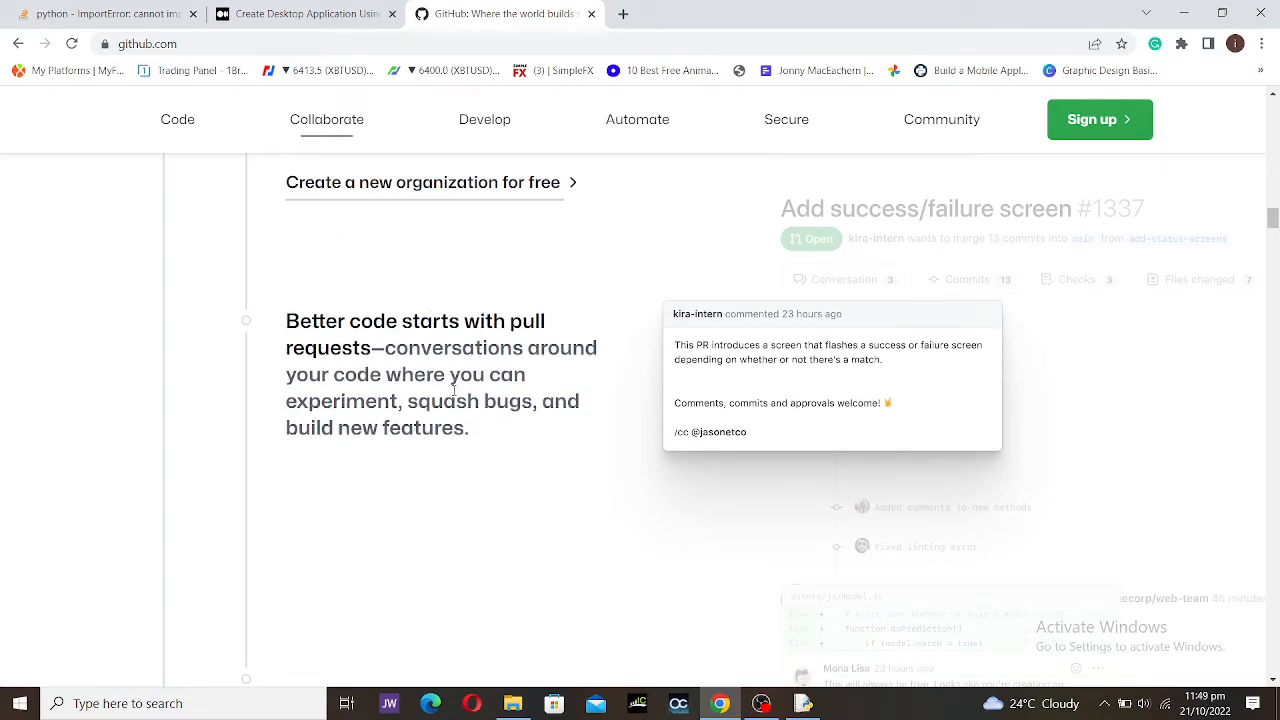
scroll(437, 425, down, 5)
scroll(443, 420, up, 3)
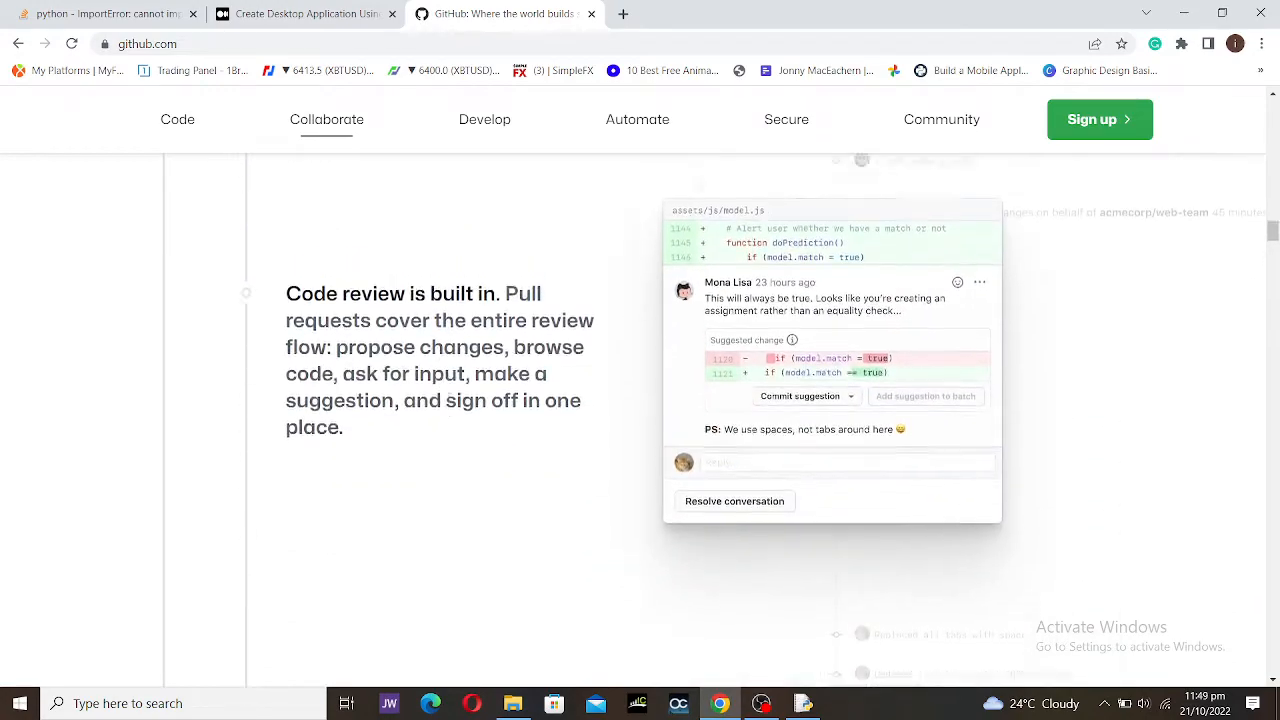
scroll(452, 400, down, 8)
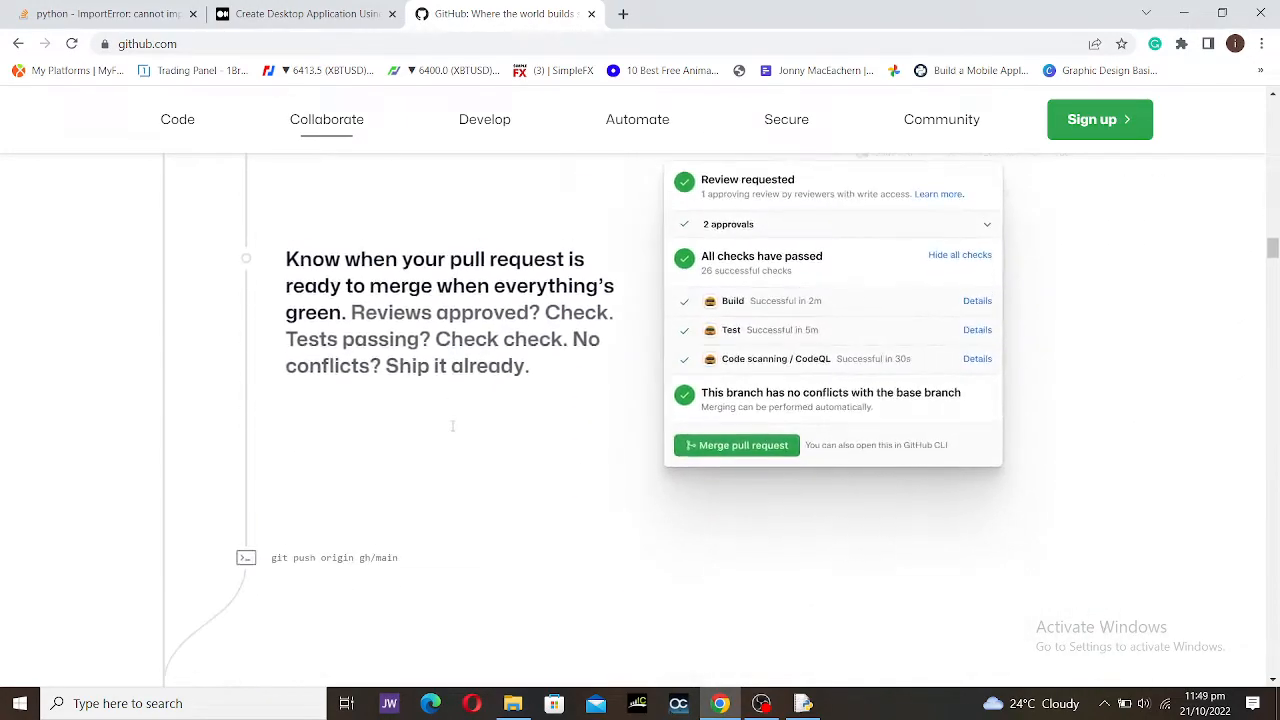
scroll(452, 415, up, 2)
Step: Jump to the Develop section and browse its Codespaces cloud environments content
click(503, 126)
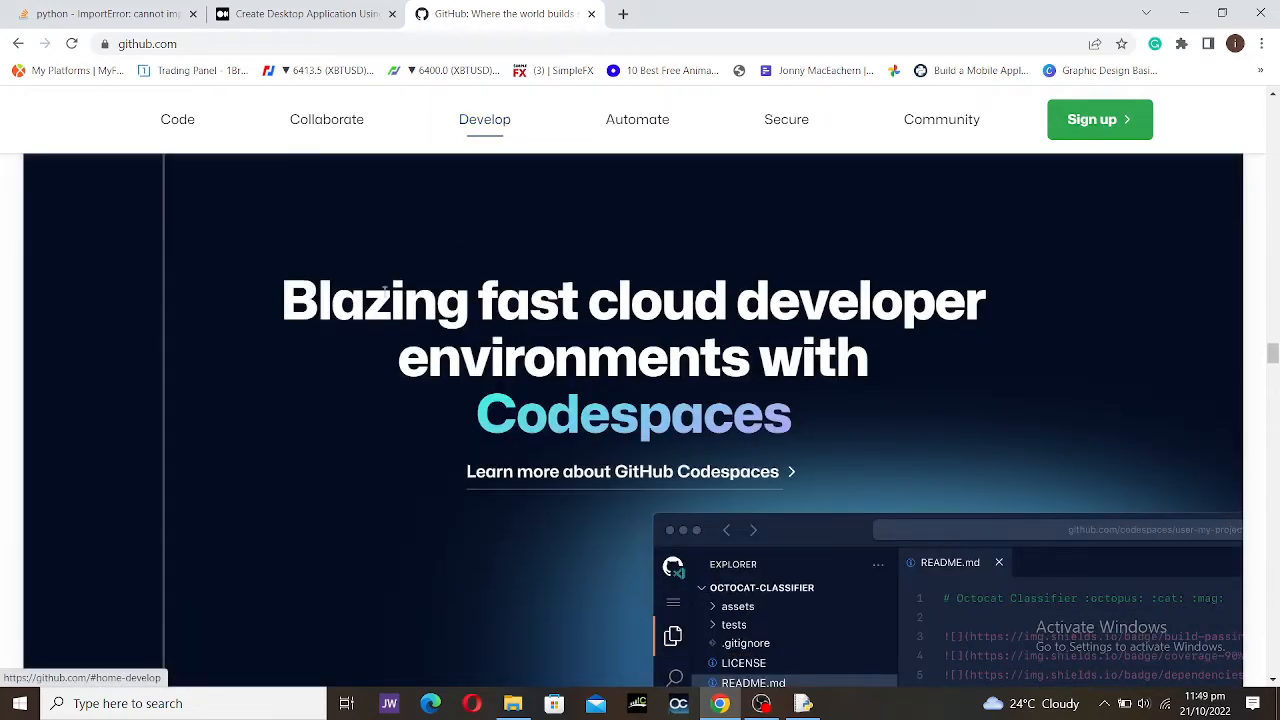
scroll(449, 352, down, 2)
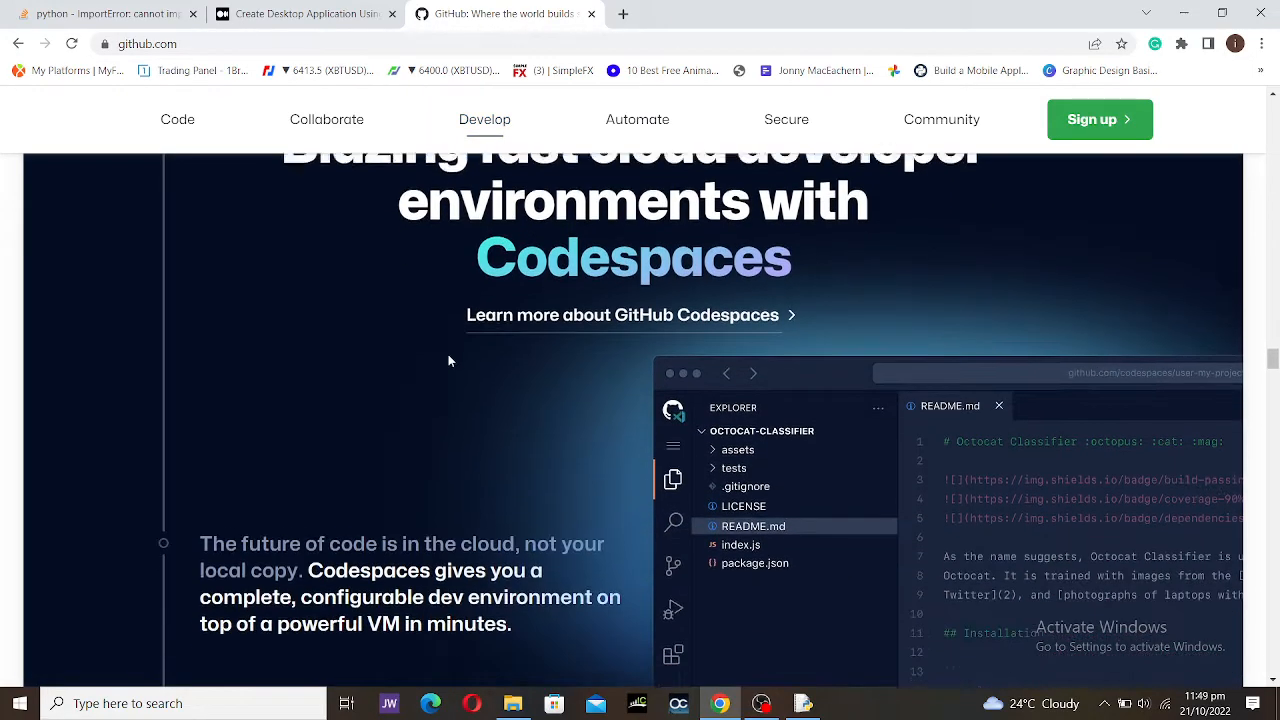
scroll(462, 347, up, 1)
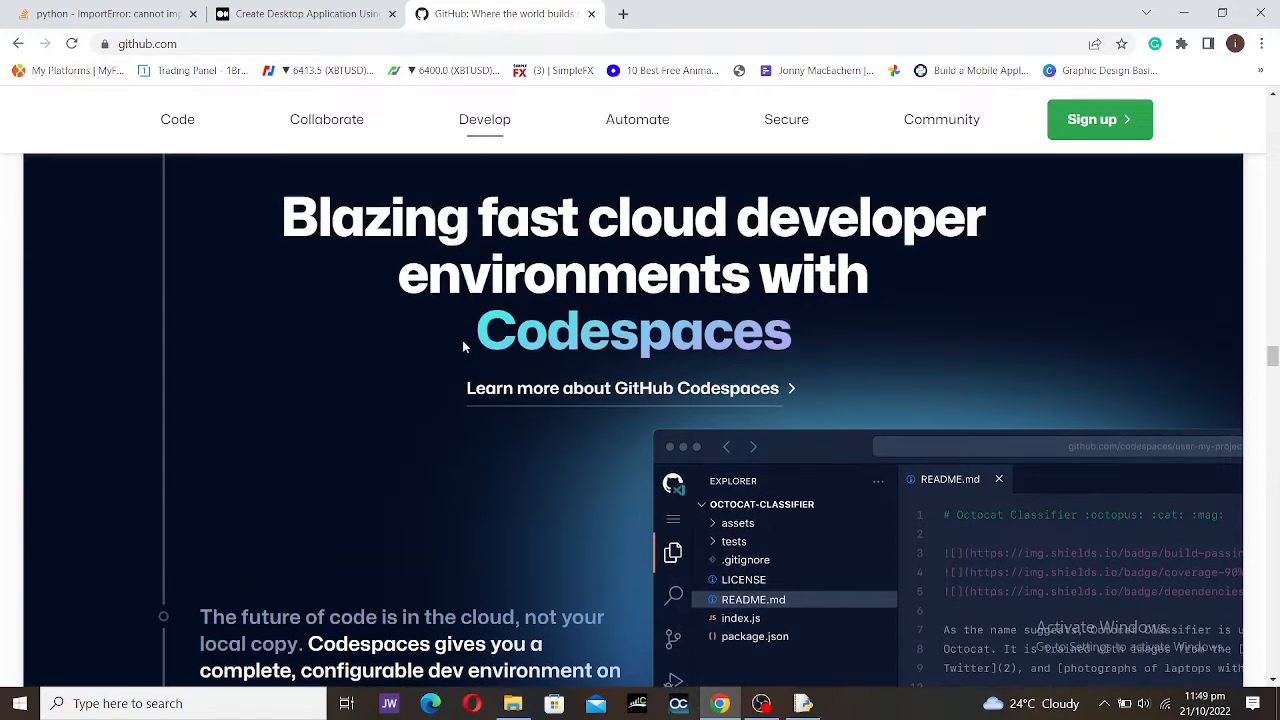
scroll(462, 347, down, 2)
scroll(462, 348, up, 2)
scroll(462, 347, down, 1)
scroll(462, 347, up, 1)
scroll(464, 346, down, 2)
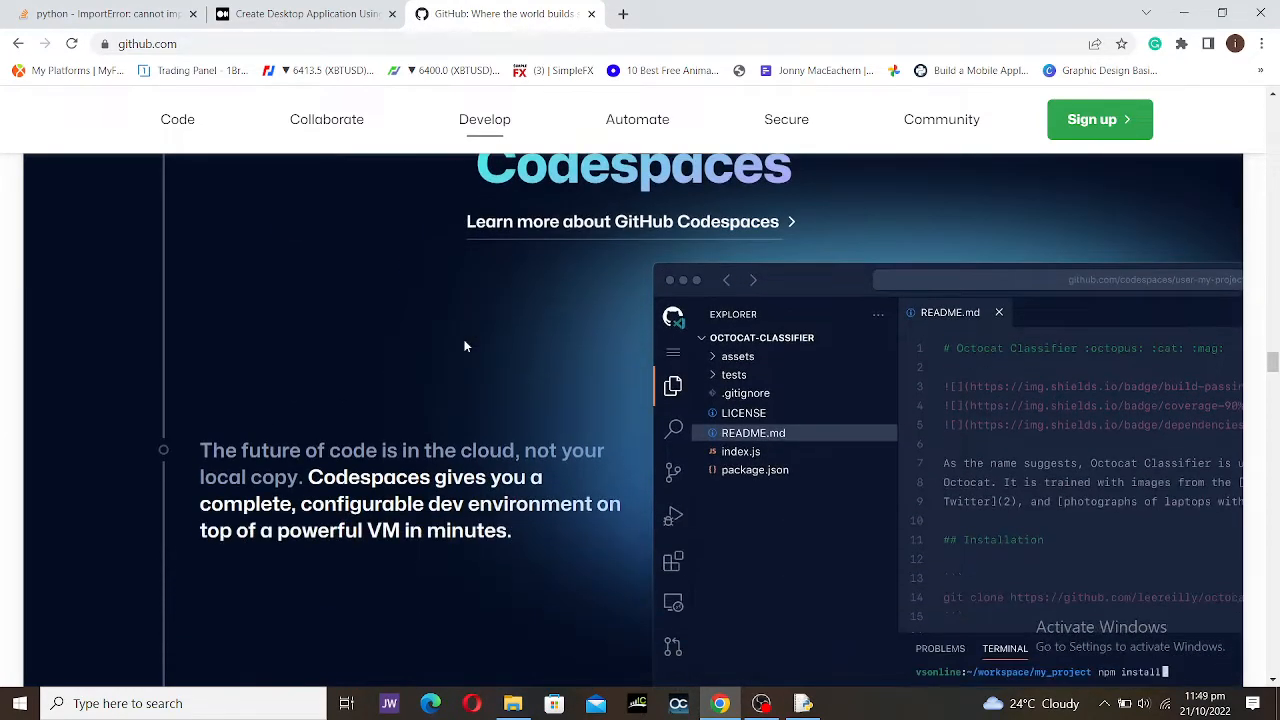
scroll(464, 346, down, 1)
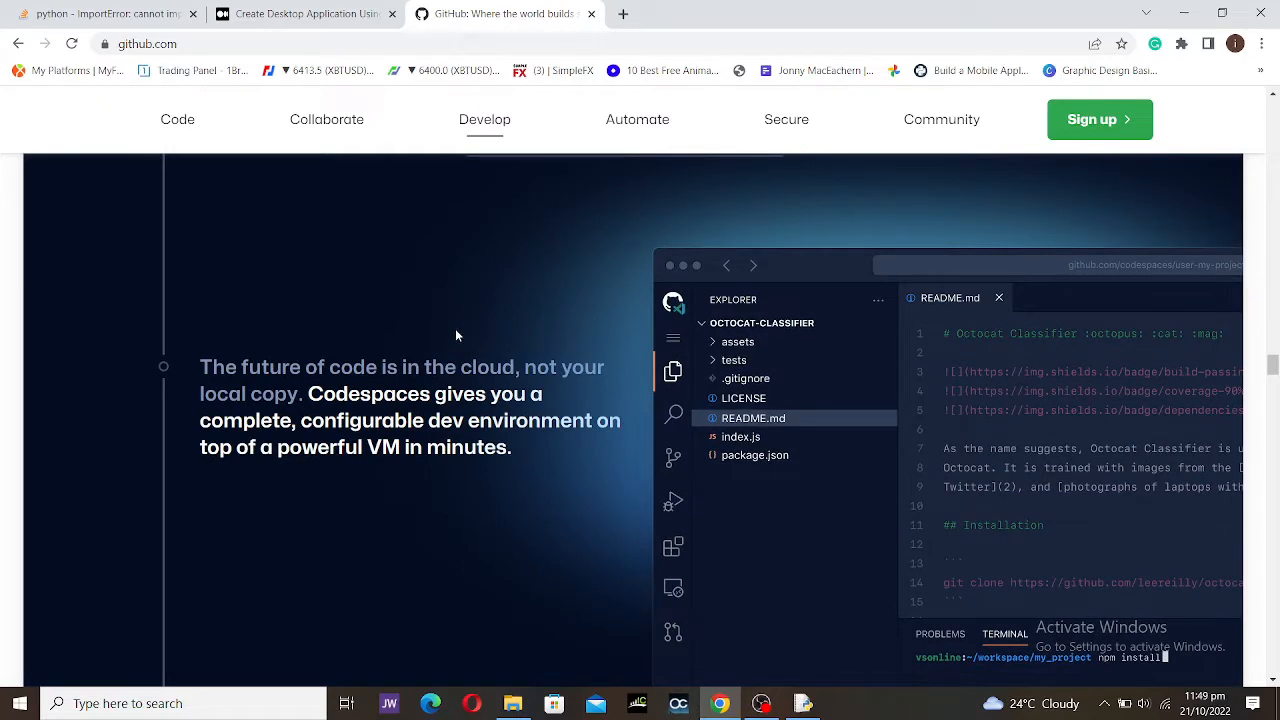
Step: Jump through the home page's Automation, Security and Community sections
click(632, 119)
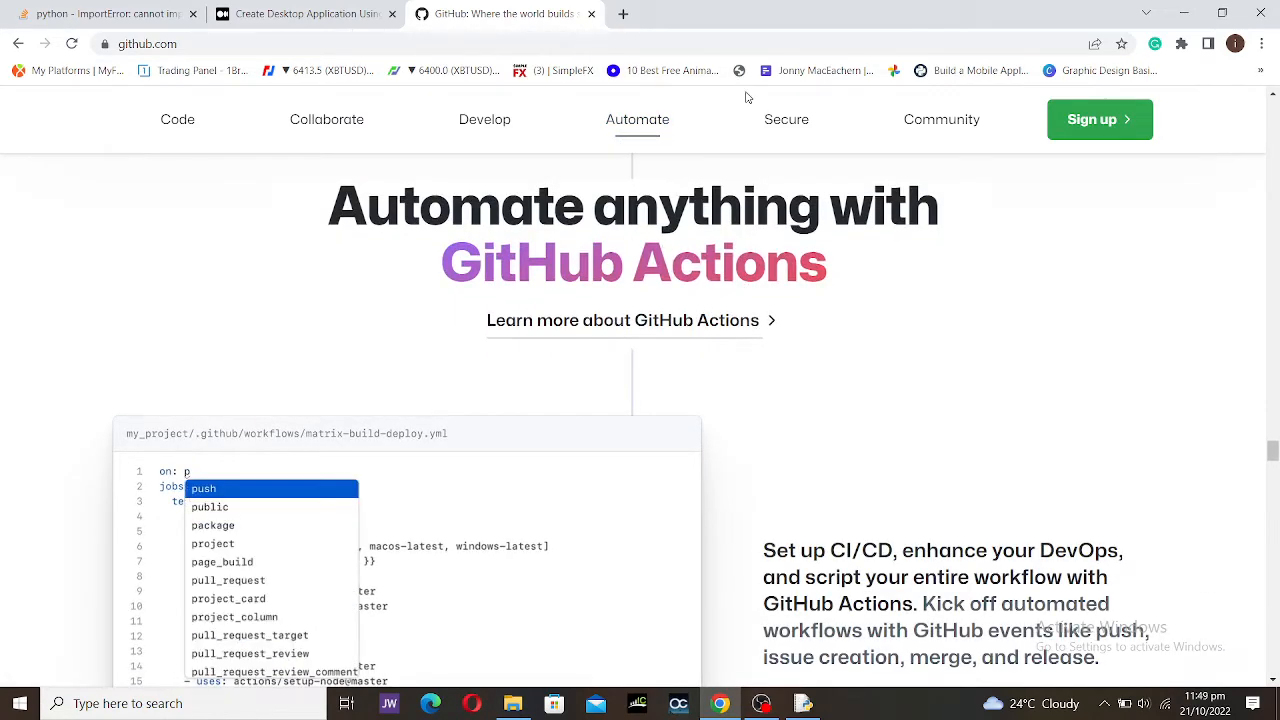
click(788, 127)
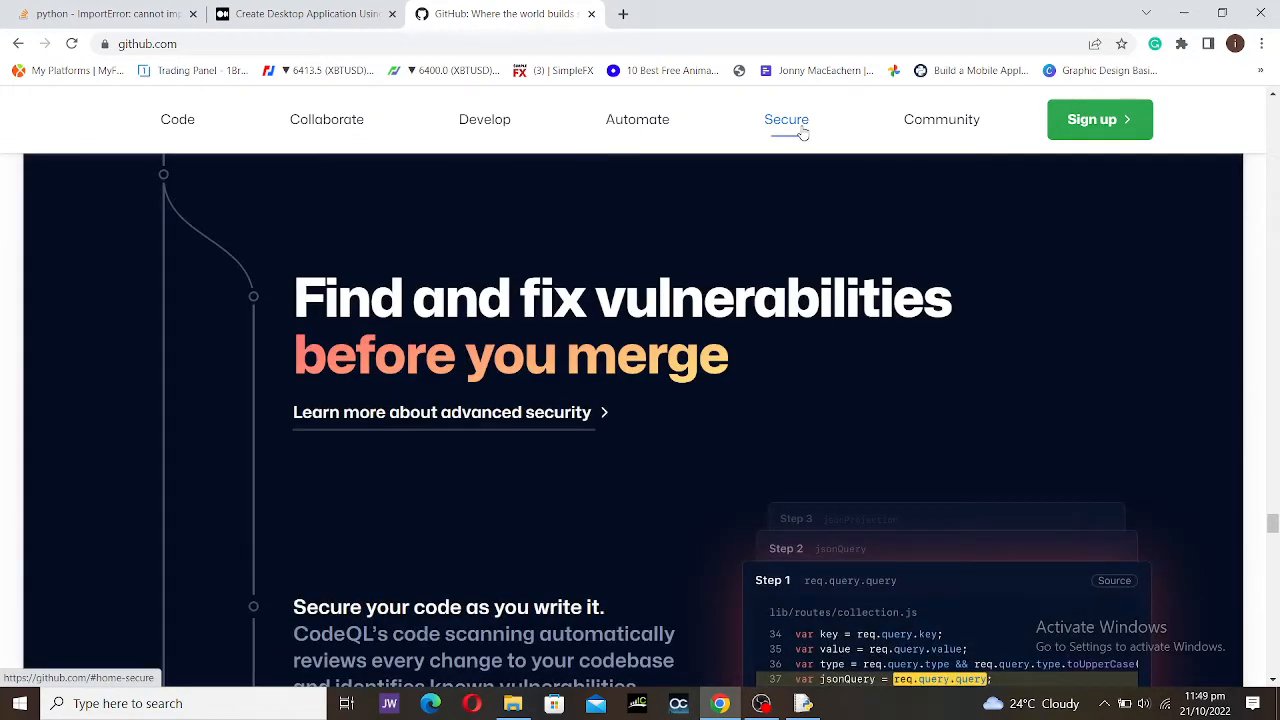
scroll(800, 122, down, 1)
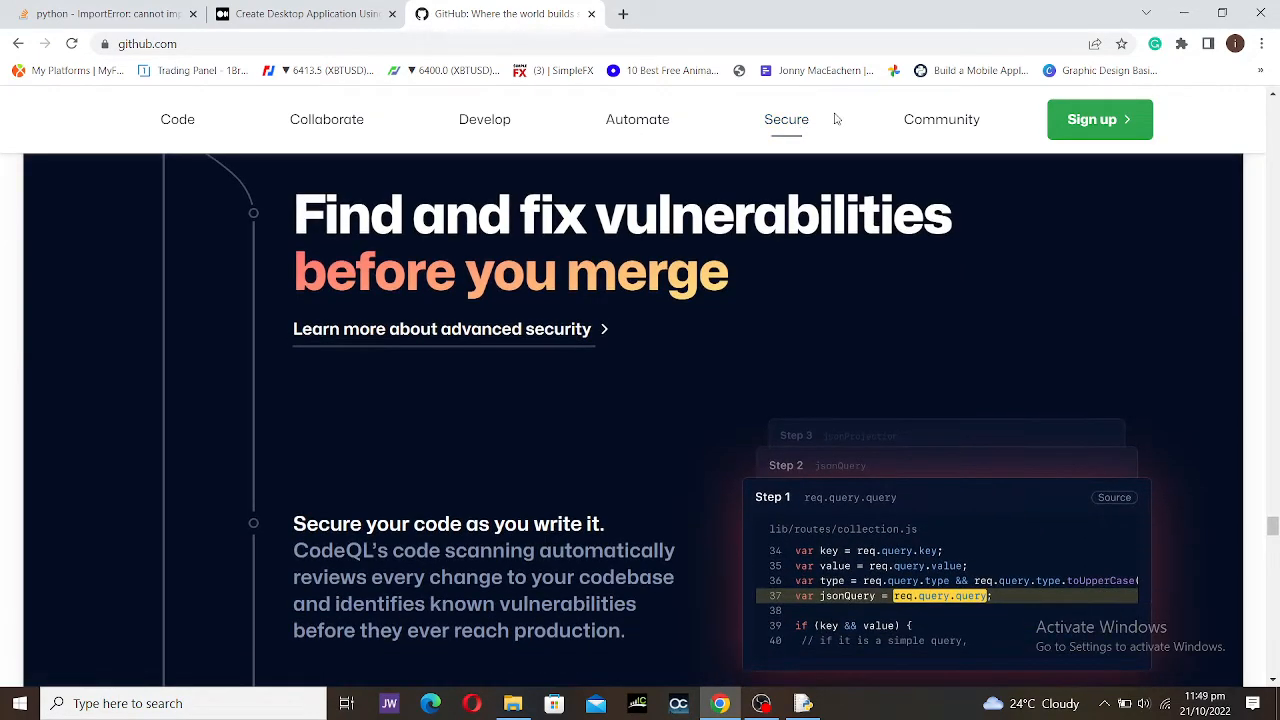
click(919, 117)
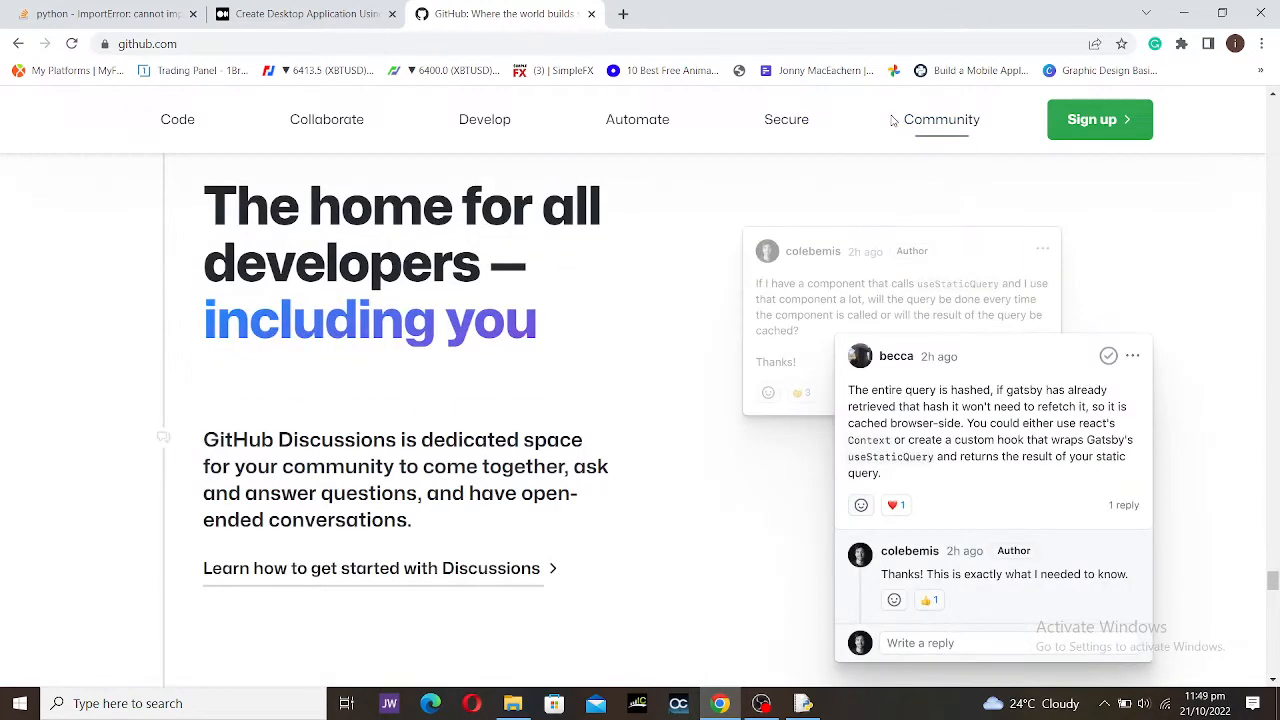
scroll(726, 198, down, 8)
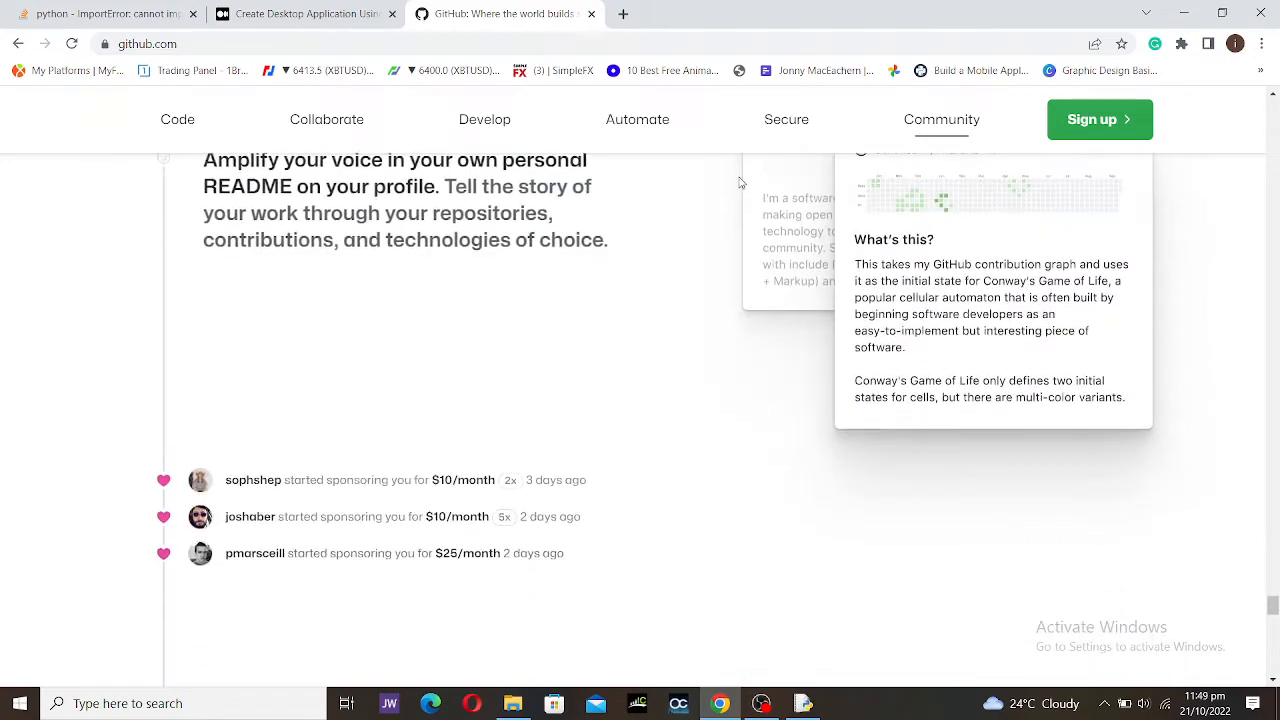
scroll(740, 183, down, 15)
Step: Scroll back up toward the 'Let's build from here, together.' opening banner
scroll(714, 186, up, 3)
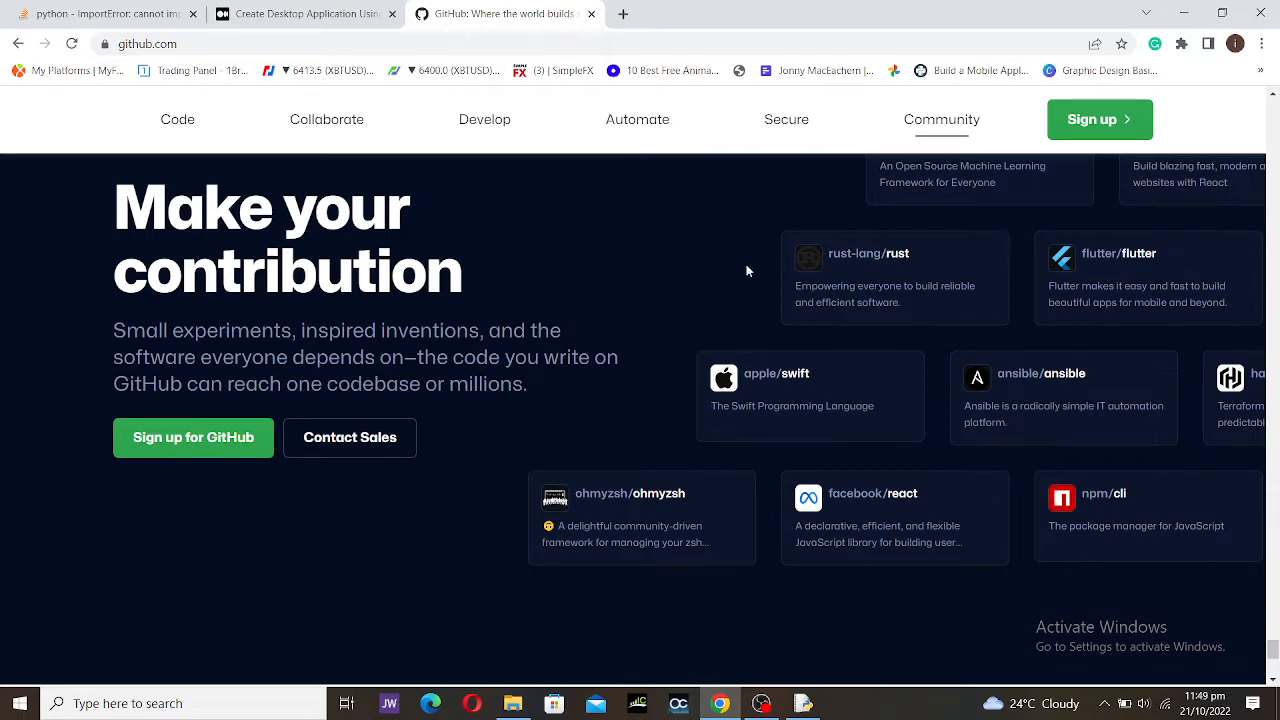
scroll(746, 270, up, 2)
scroll(746, 264, down, 4)
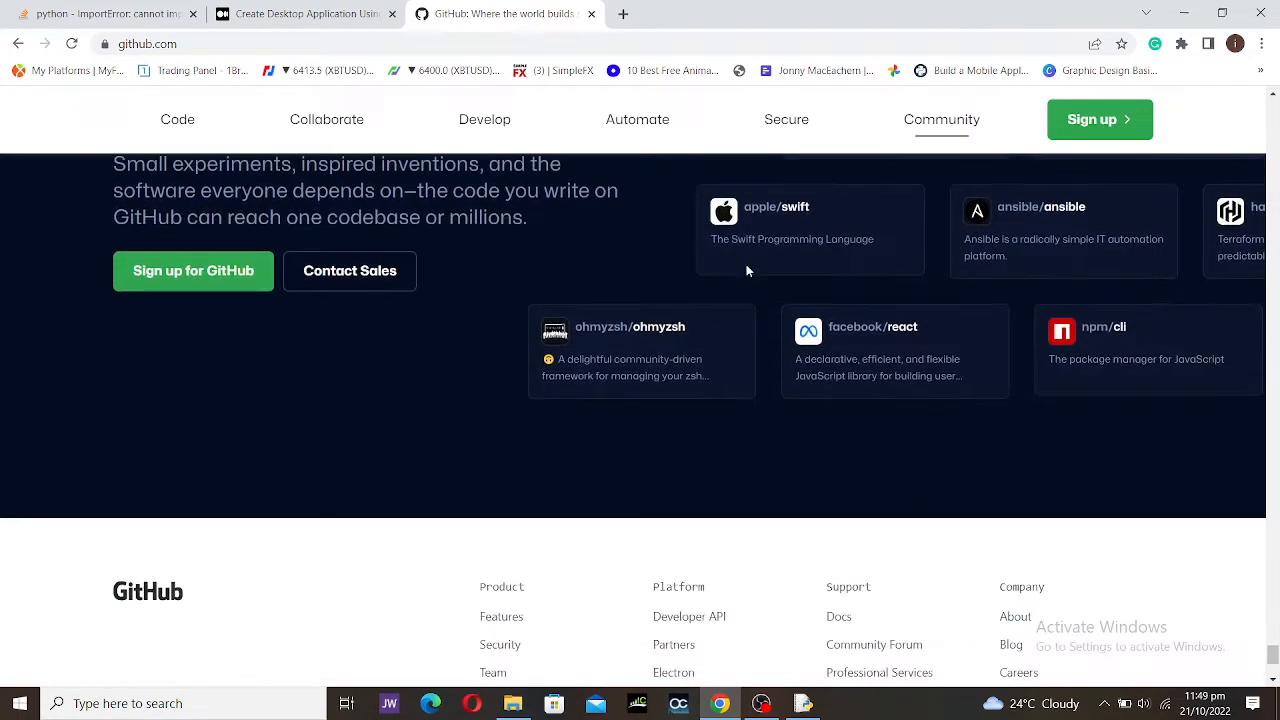
scroll(597, 457, down, 3)
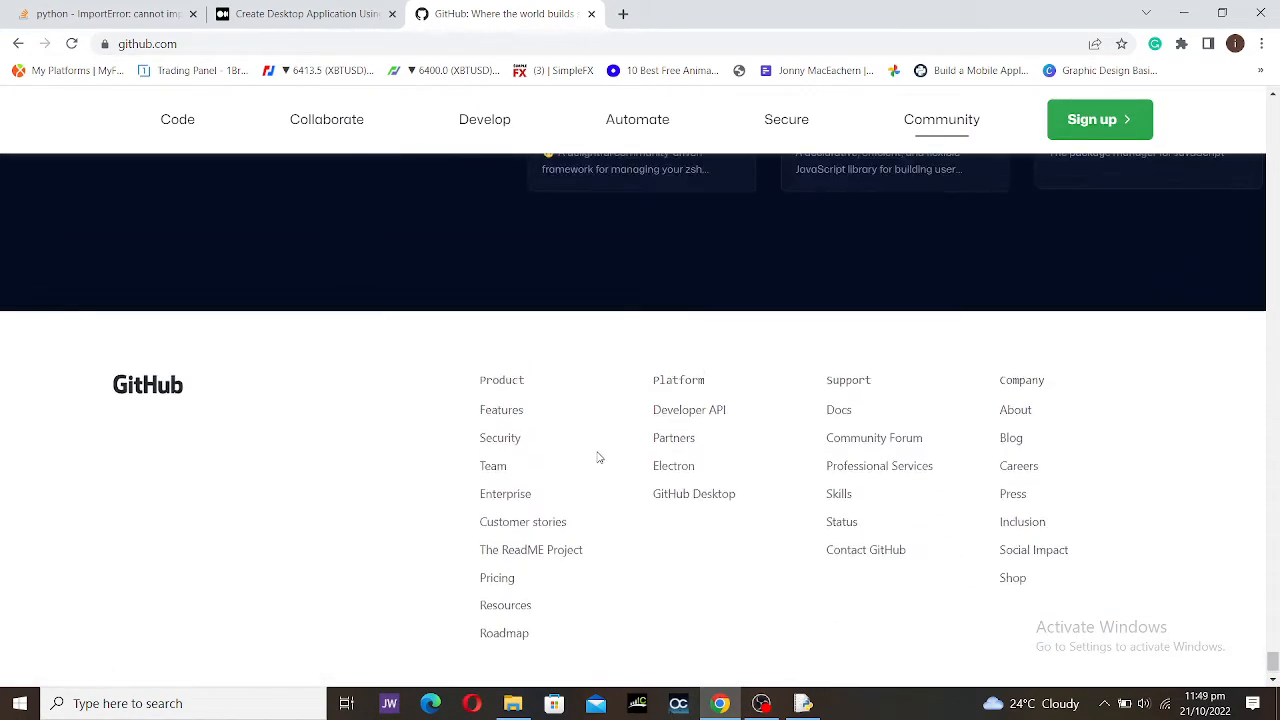
scroll(562, 388, up, 20)
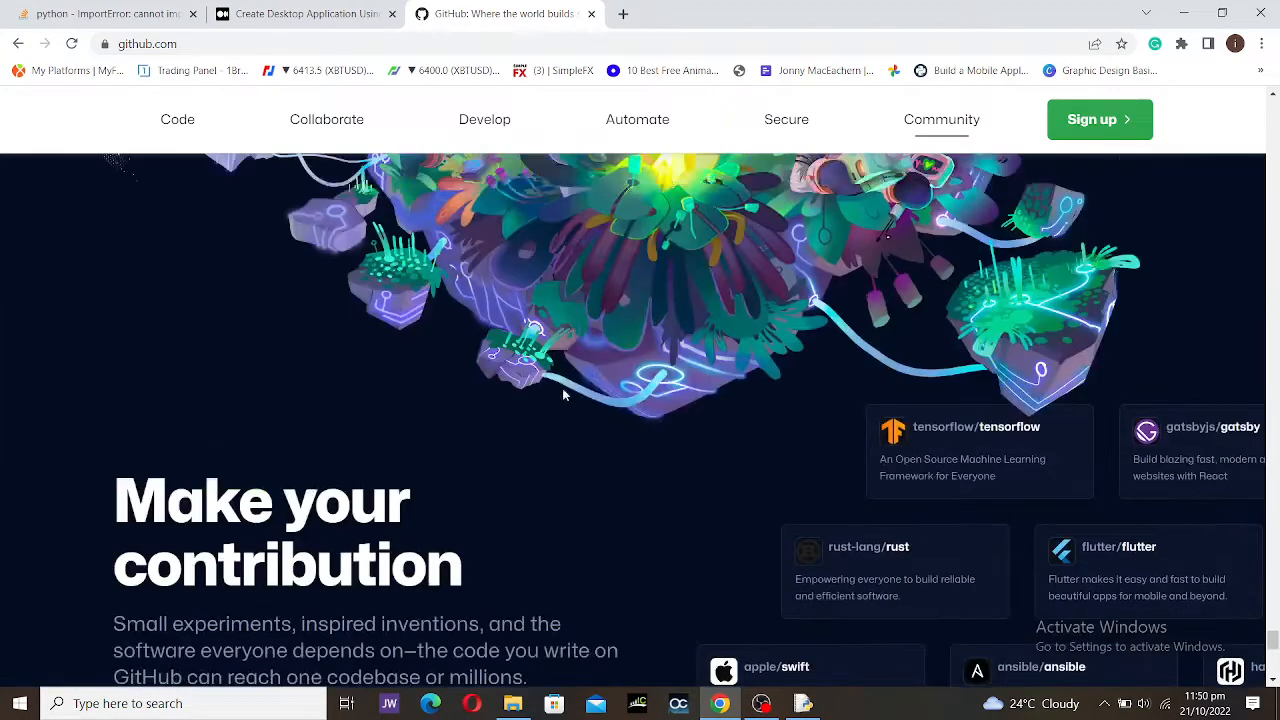
scroll(562, 375, up, 8)
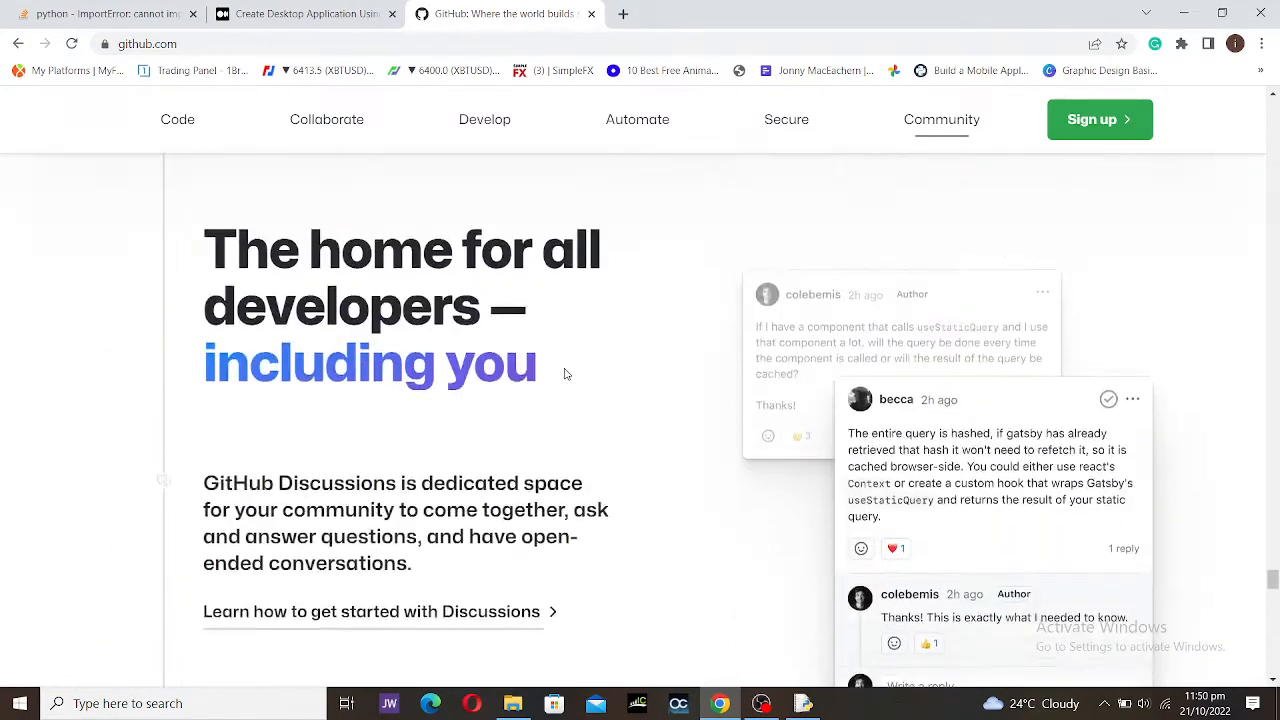
scroll(469, 259, up, 10)
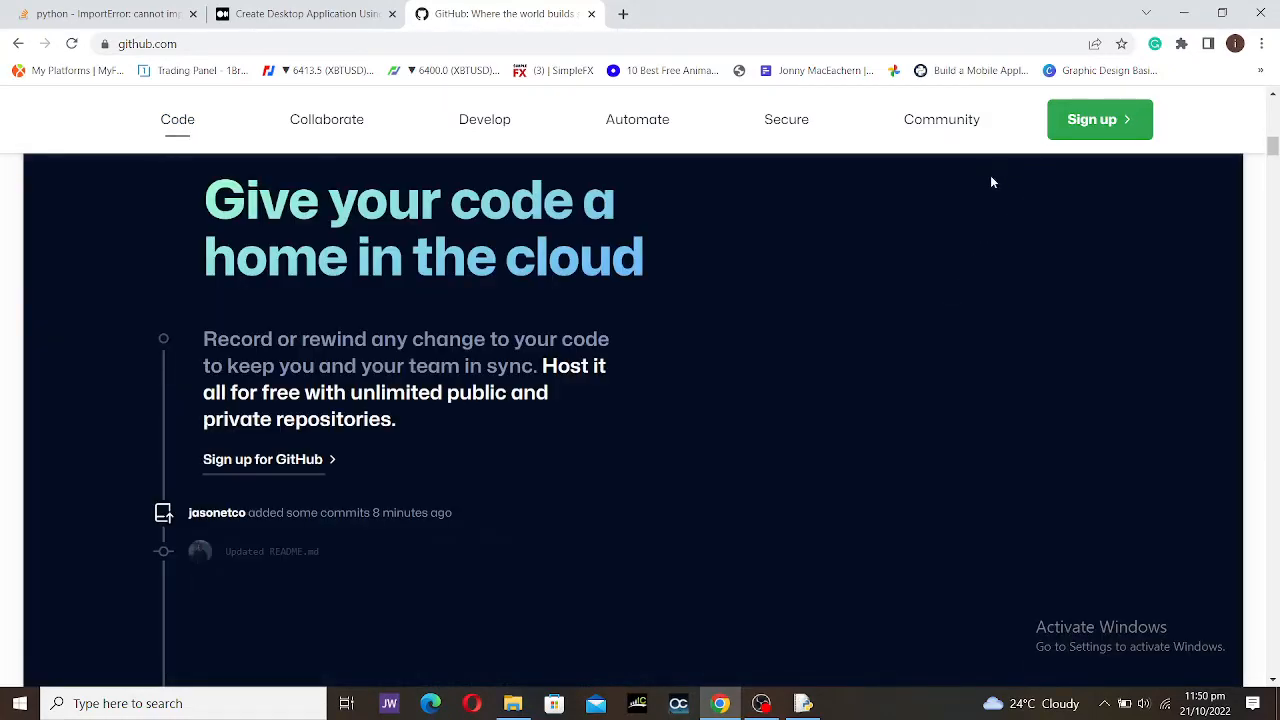
scroll(840, 322, up, 10)
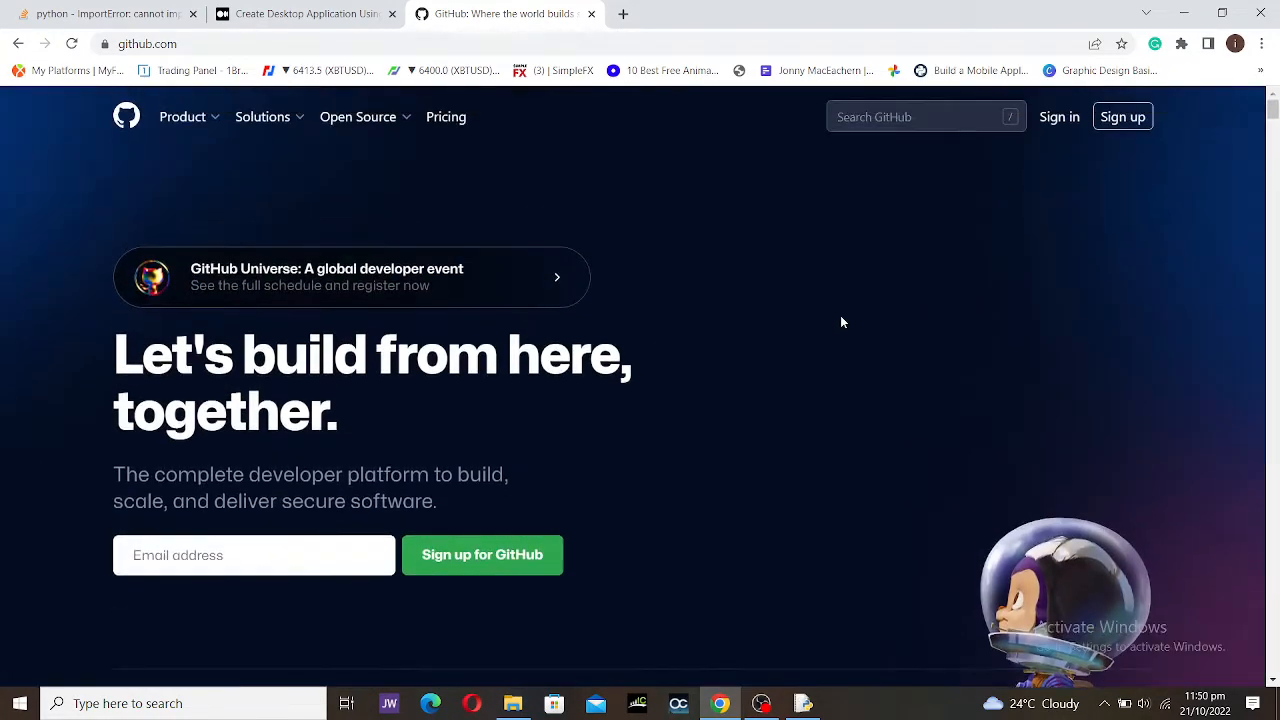
Step: Preview the Product, Solutions and Open Source menus, then go to the Pricing page
mouse_move(218, 125)
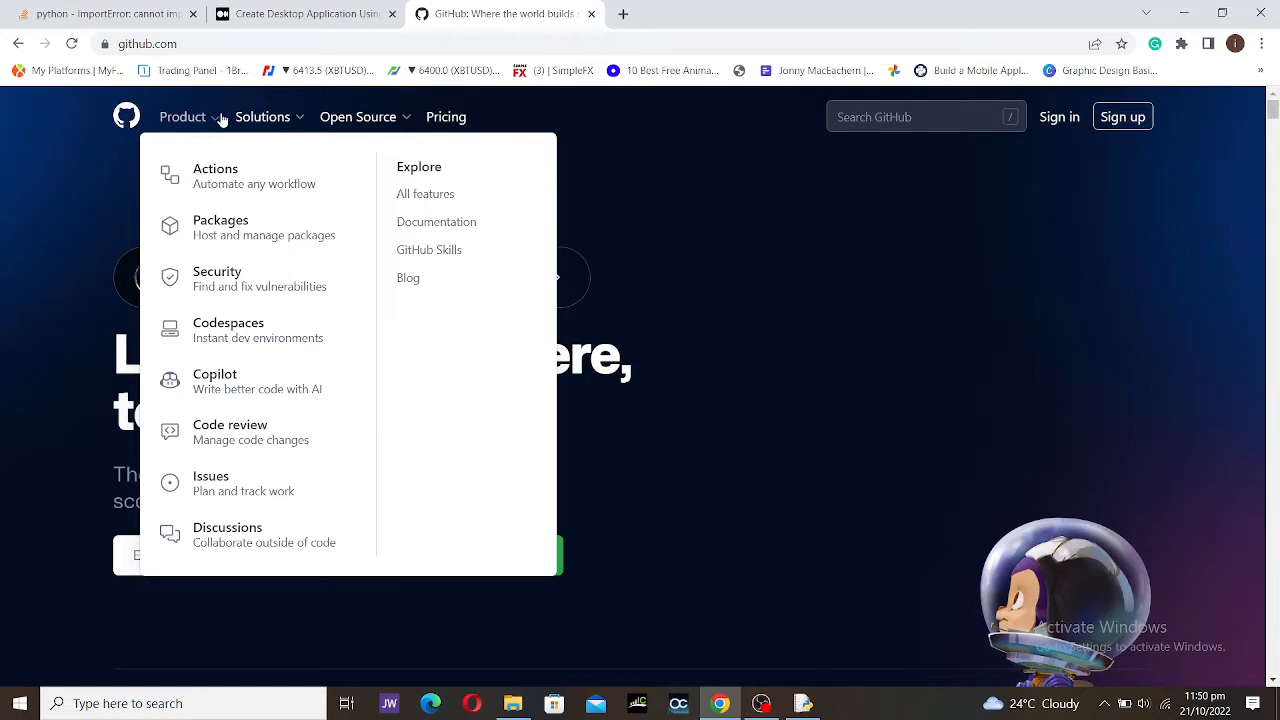
mouse_move(258, 121)
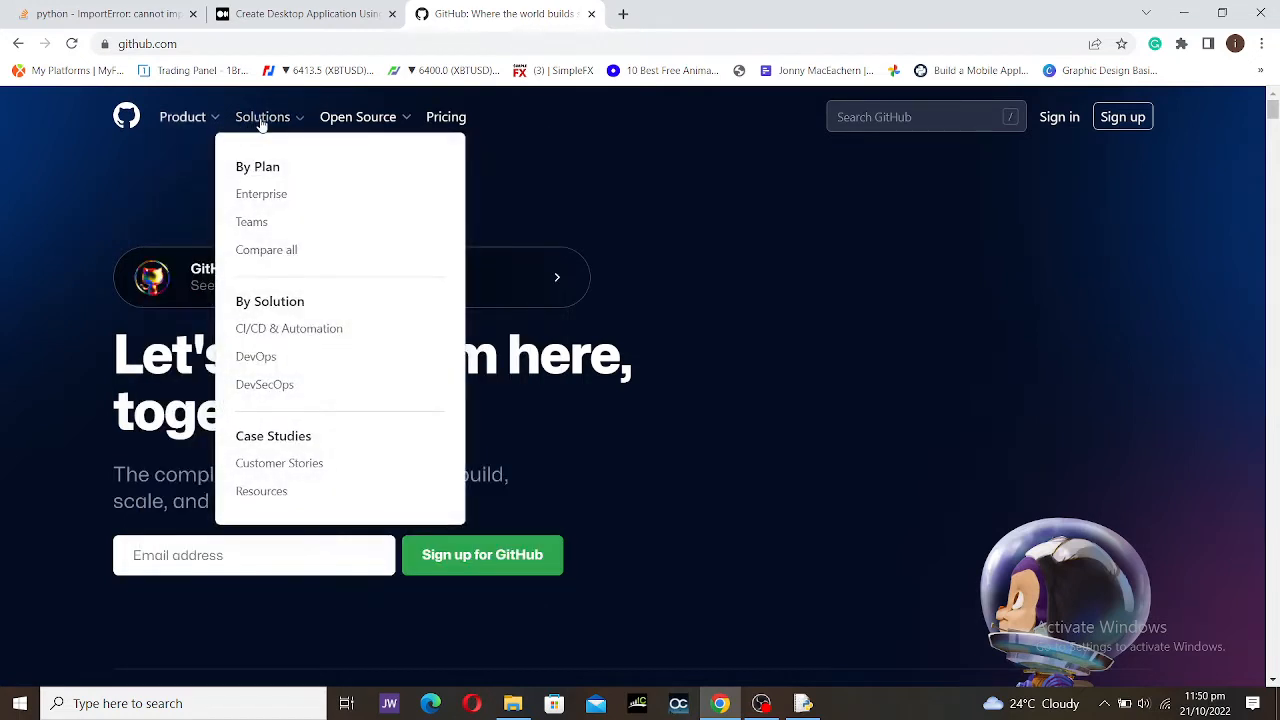
mouse_move(348, 124)
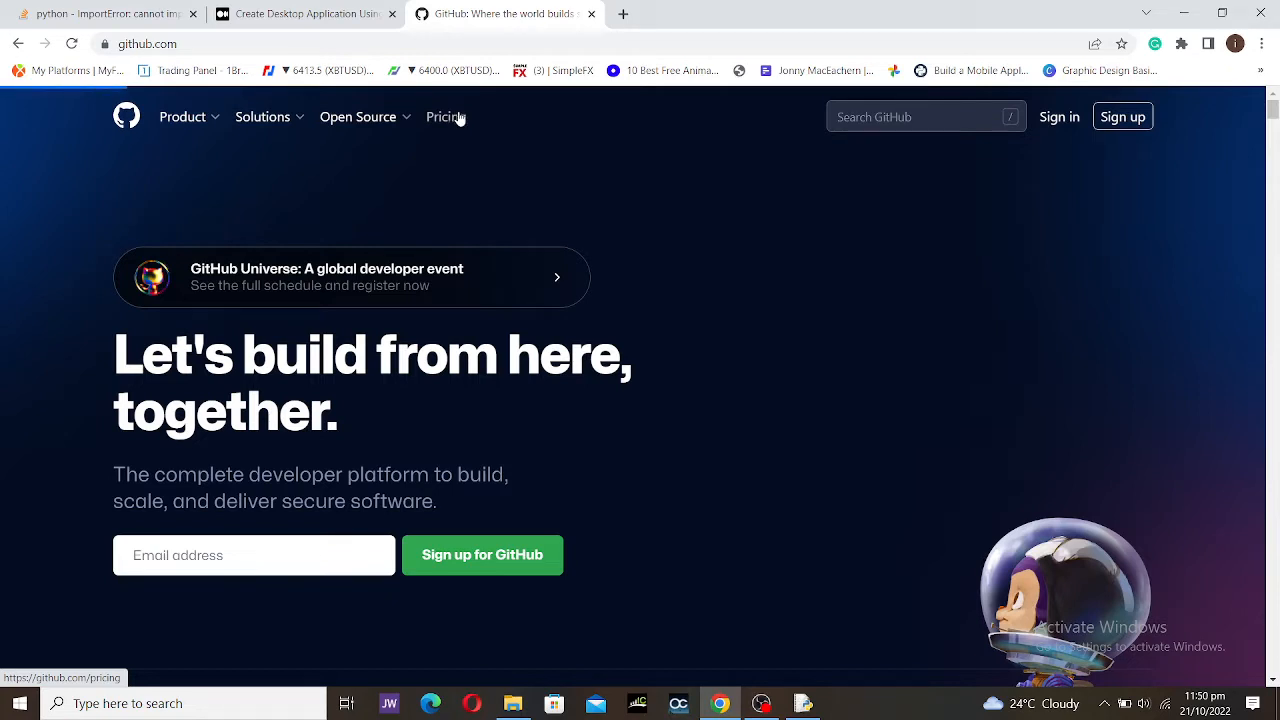
click(446, 117)
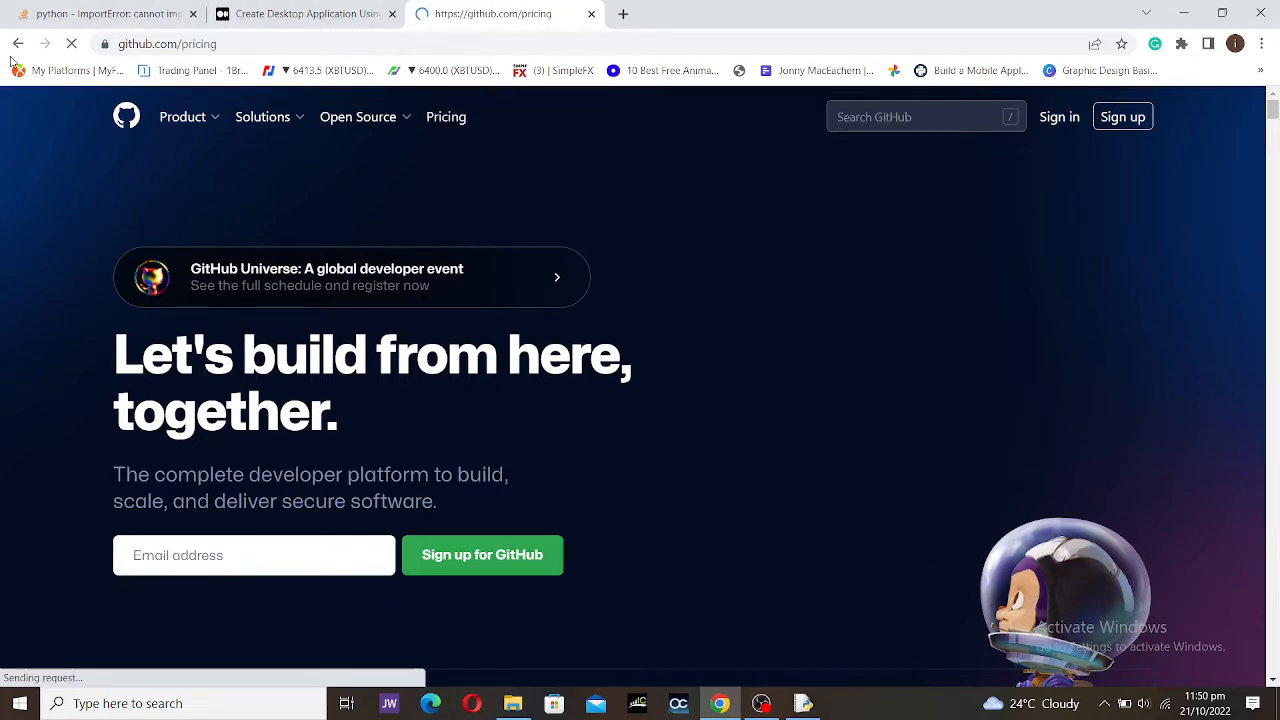
Step: Scroll through the subscription plans on the Pricing page
scroll(290, 525, down, 2)
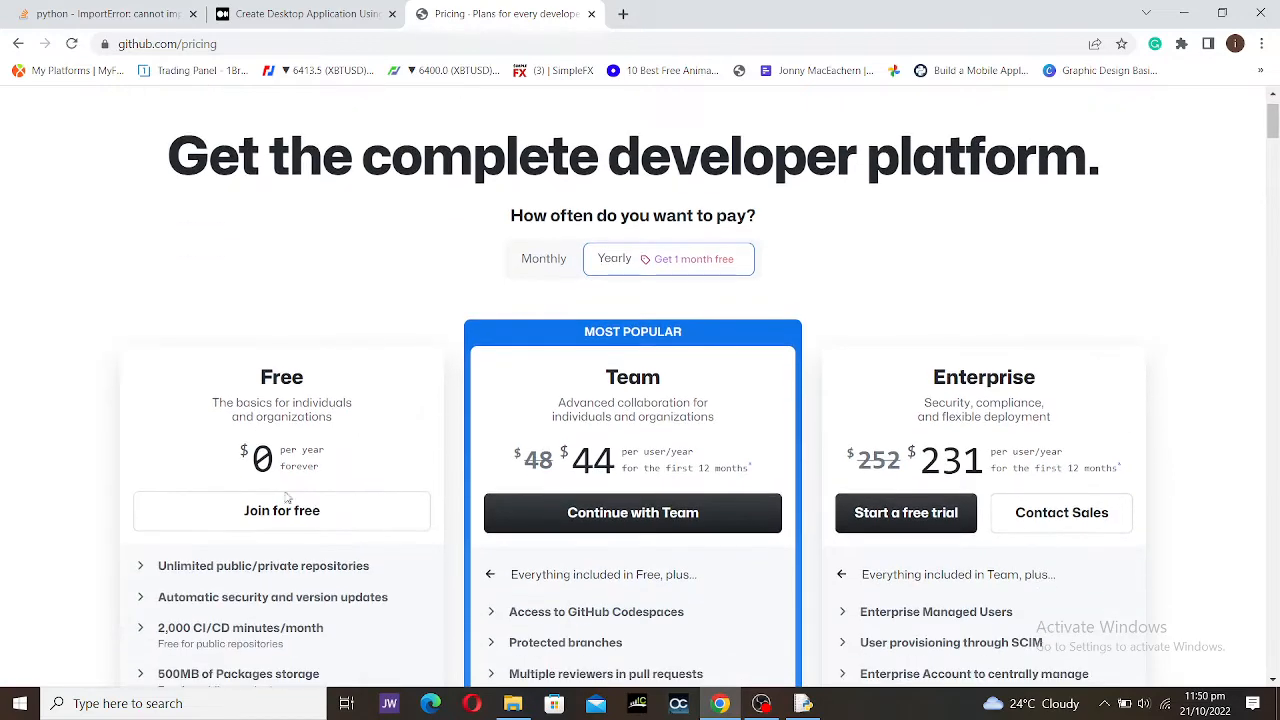
scroll(278, 527, down, 1)
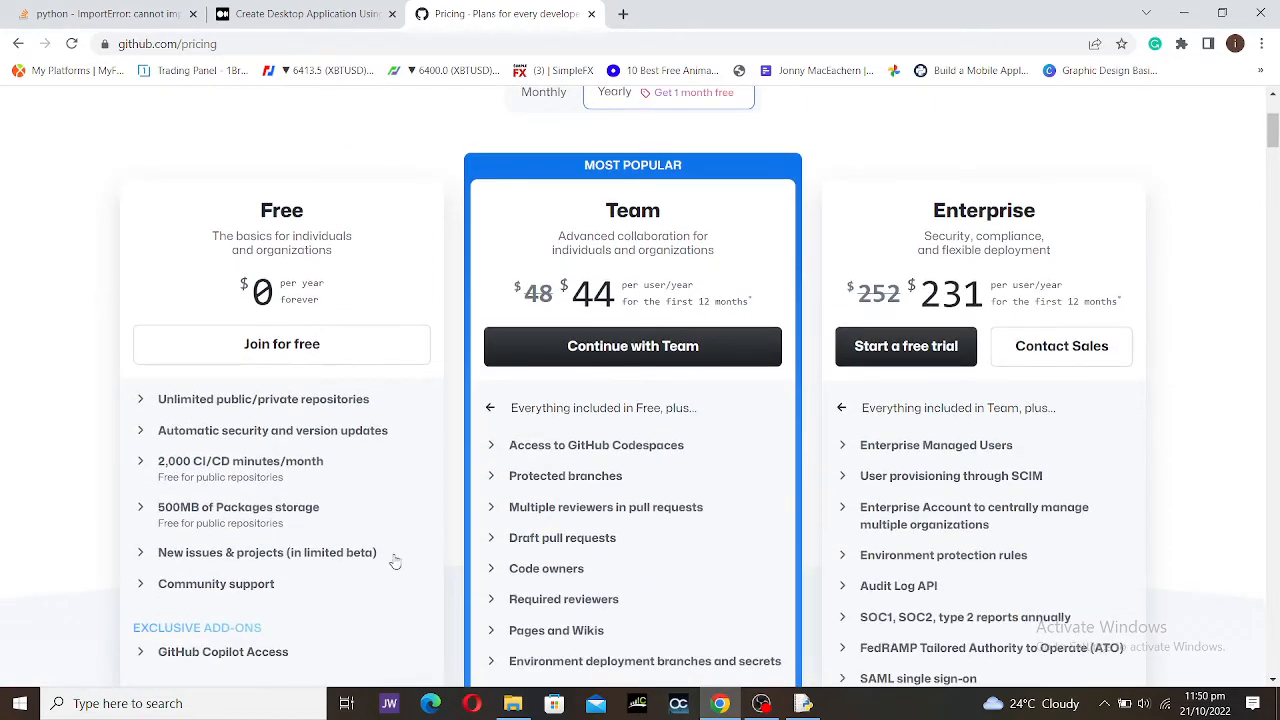
scroll(470, 455, down, 1)
scroll(549, 399, down, 1)
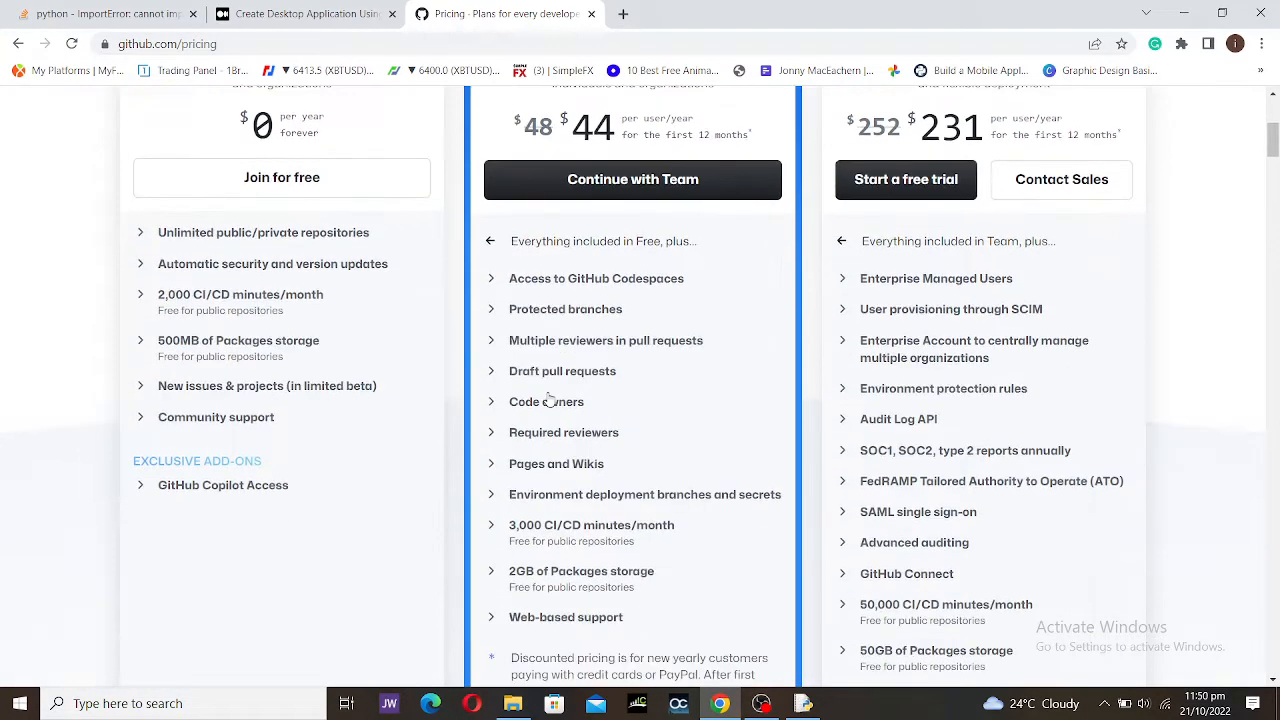
scroll(903, 365, down, 2)
scroll(950, 370, up, 3)
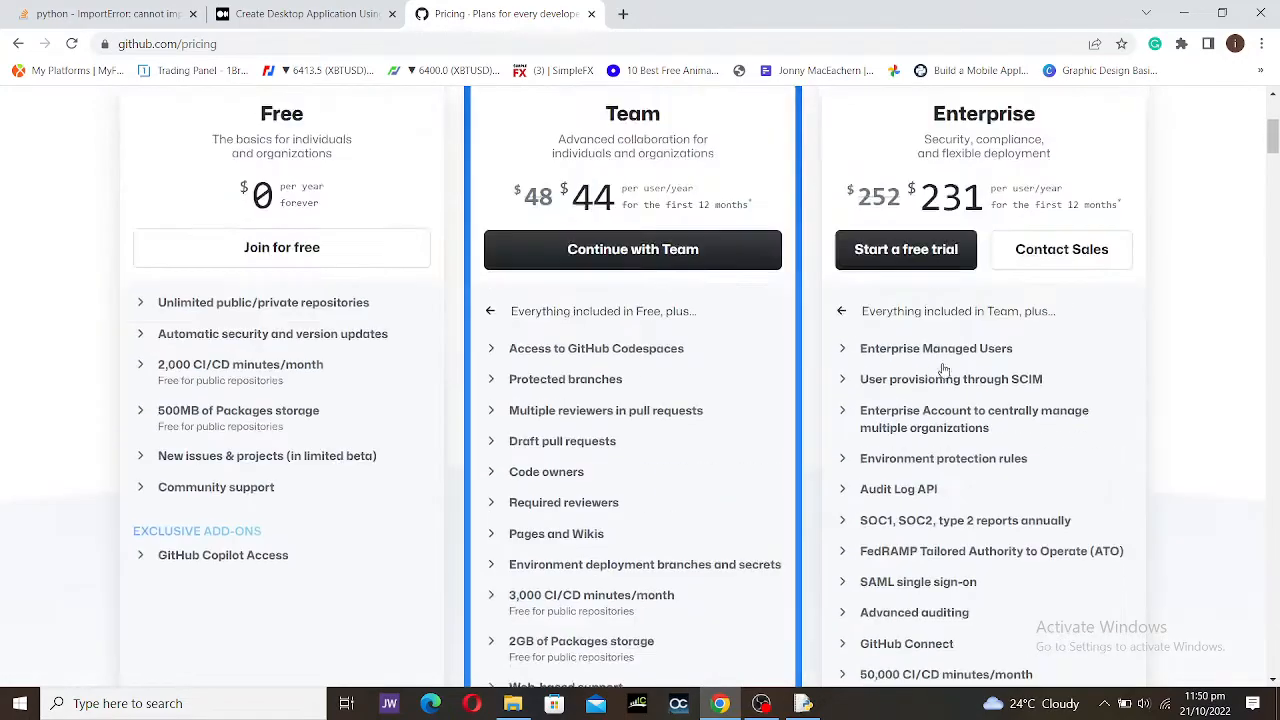
scroll(955, 385, down, 3)
scroll(952, 390, down, 5)
Step: Review the Compare features table, then return to the GitHub home page
click(951, 386)
scroll(951, 386, up, 2)
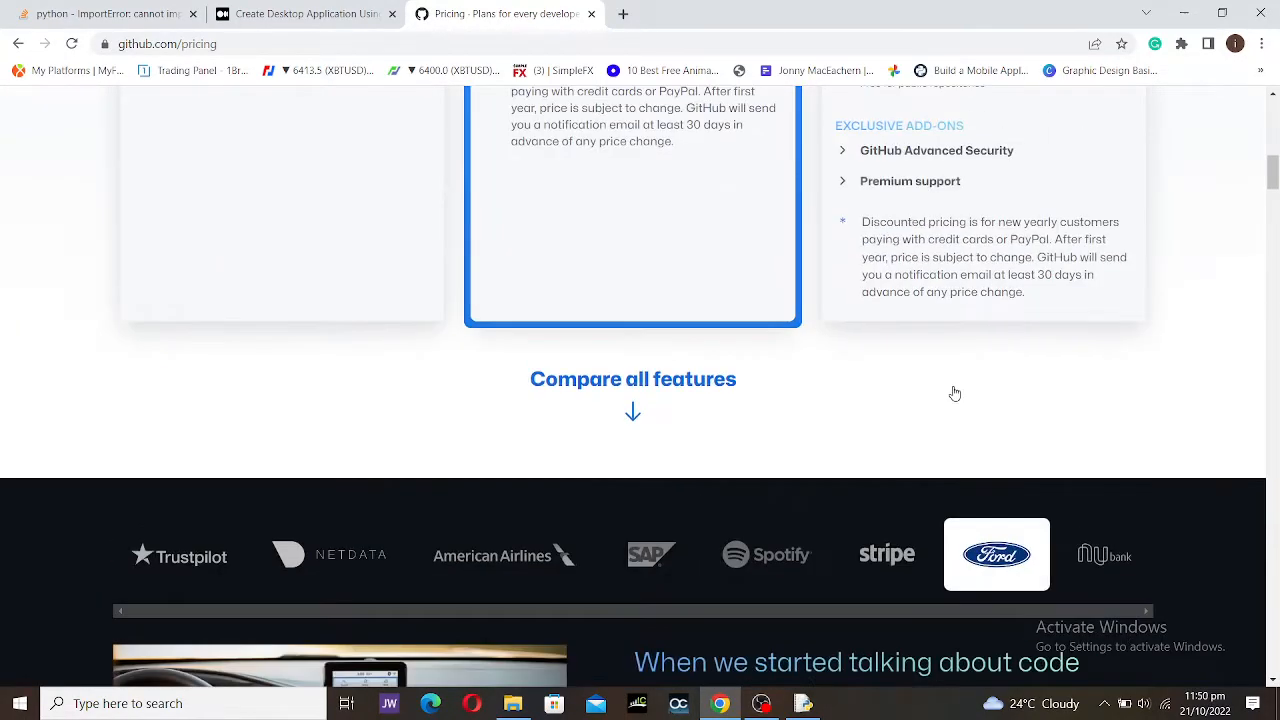
scroll(951, 386, down, 3)
scroll(951, 392, down, 7)
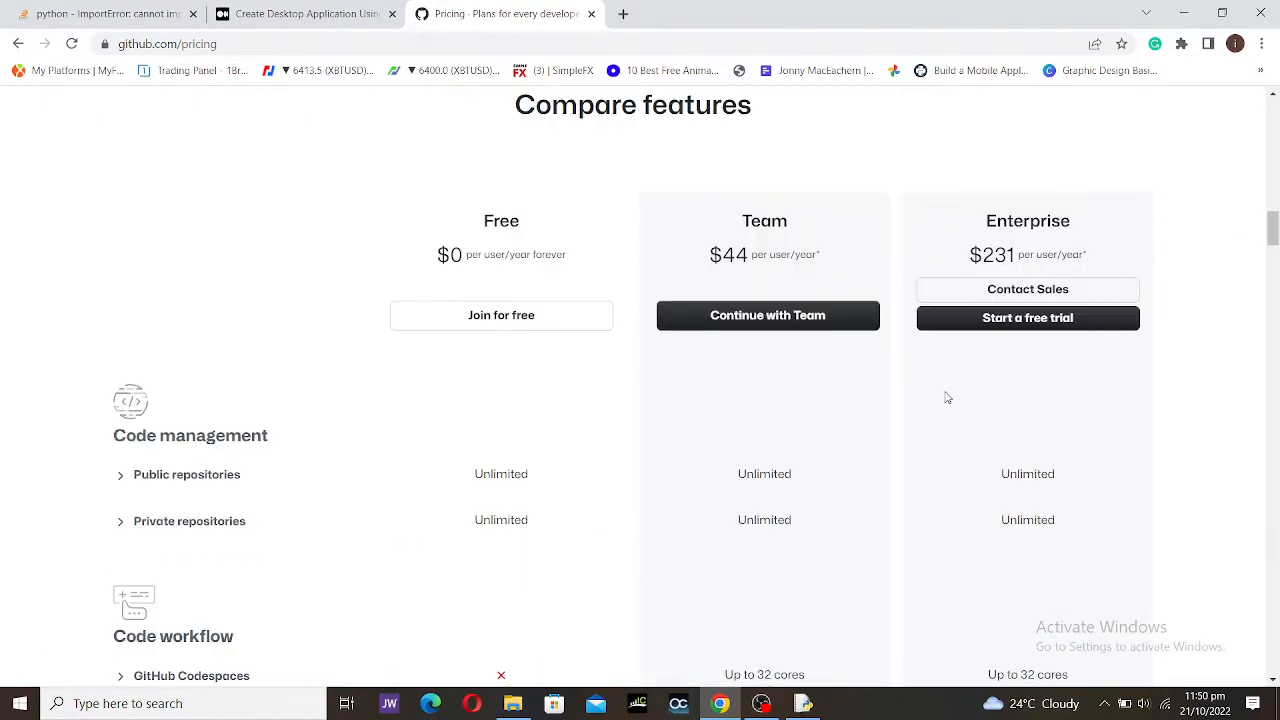
scroll(948, 398, up, 1)
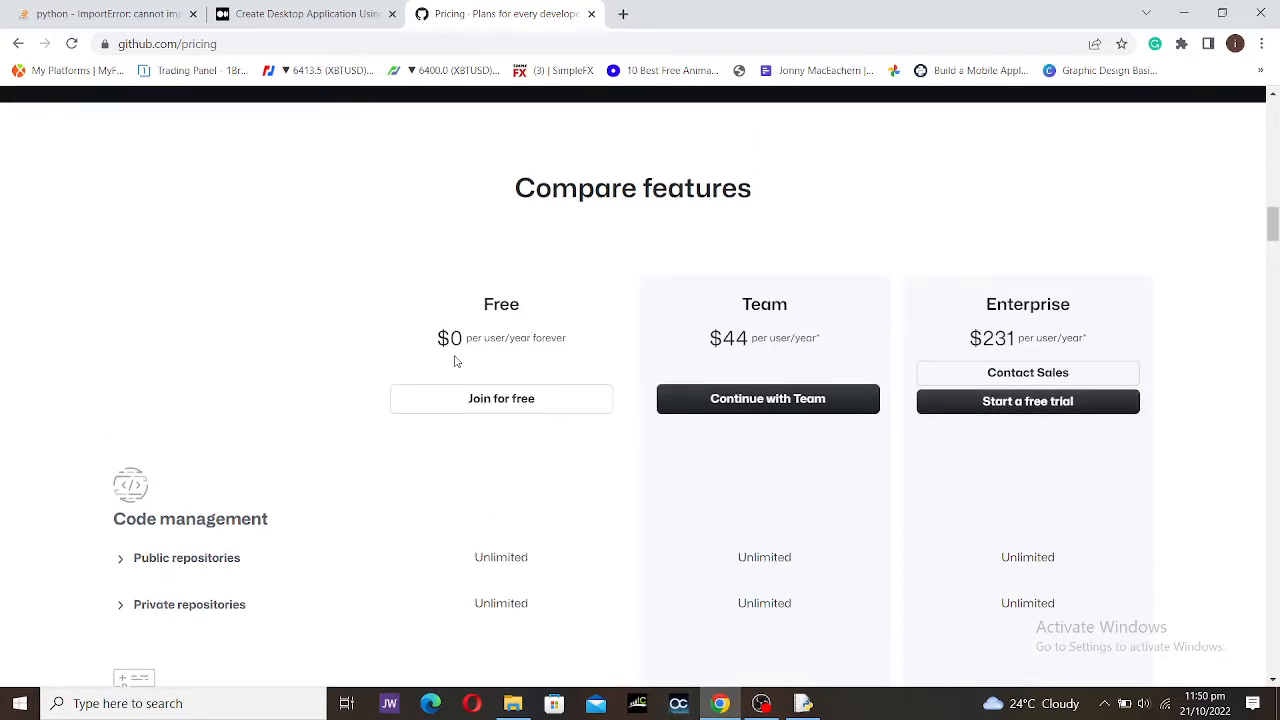
scroll(437, 346, down, 5)
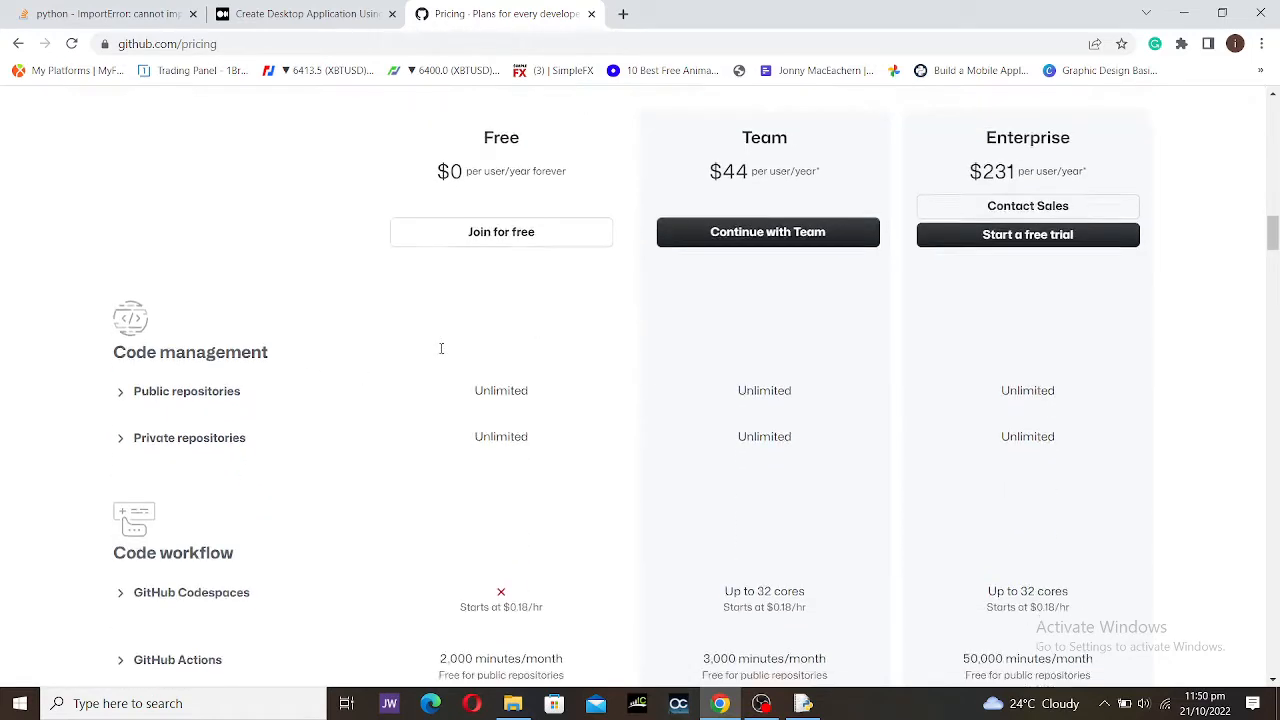
scroll(441, 352, up, 4)
scroll(439, 353, up, 5)
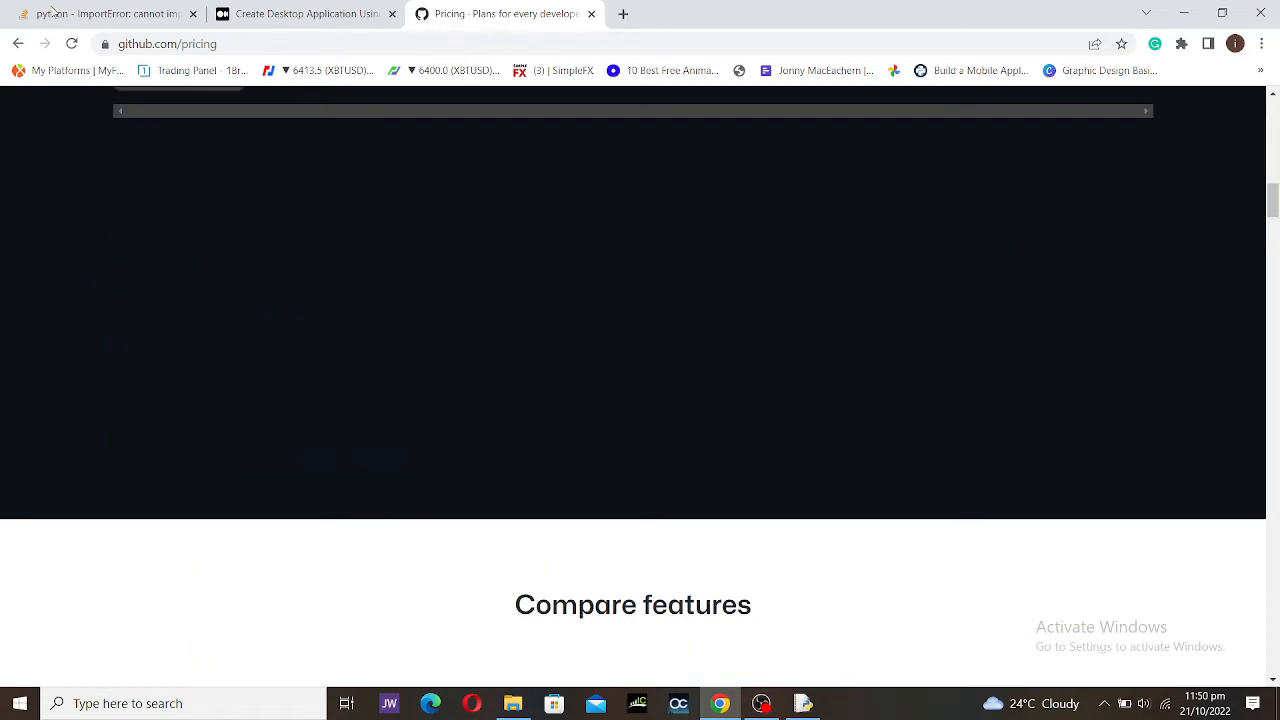
click(19, 44)
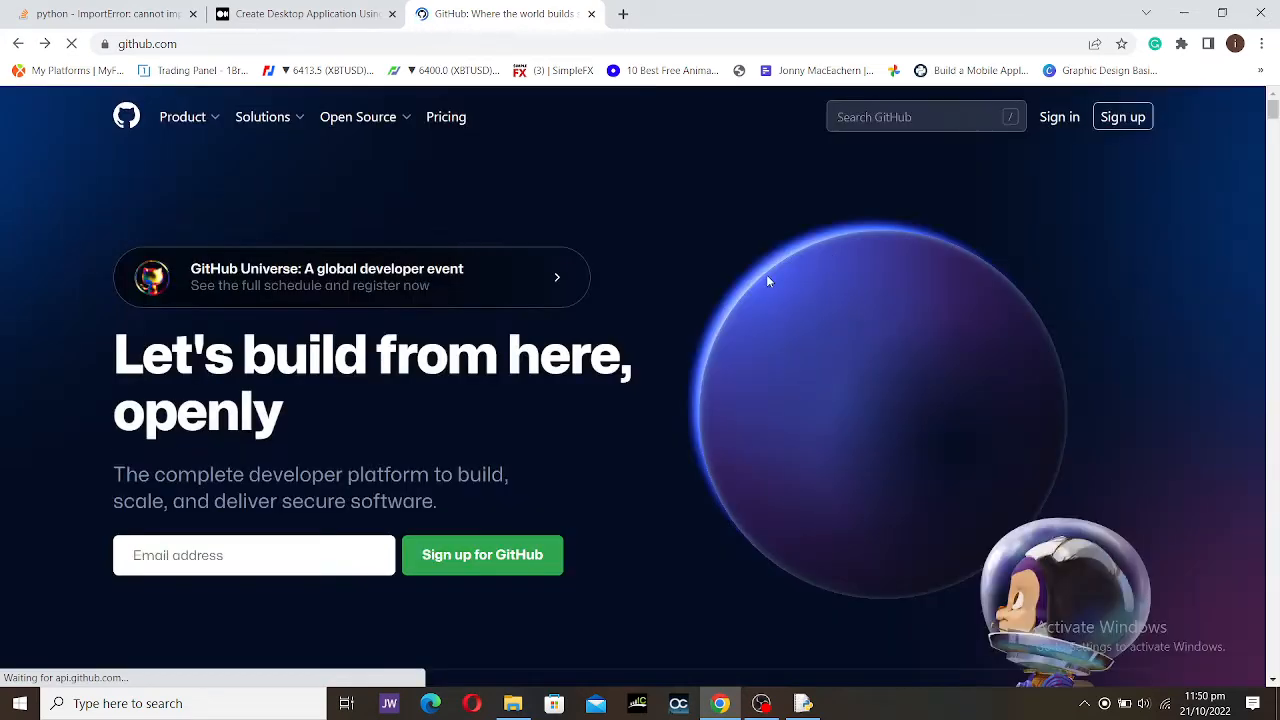
Step: Start creating a new account from the home page's Sign up link
click(1133, 122)
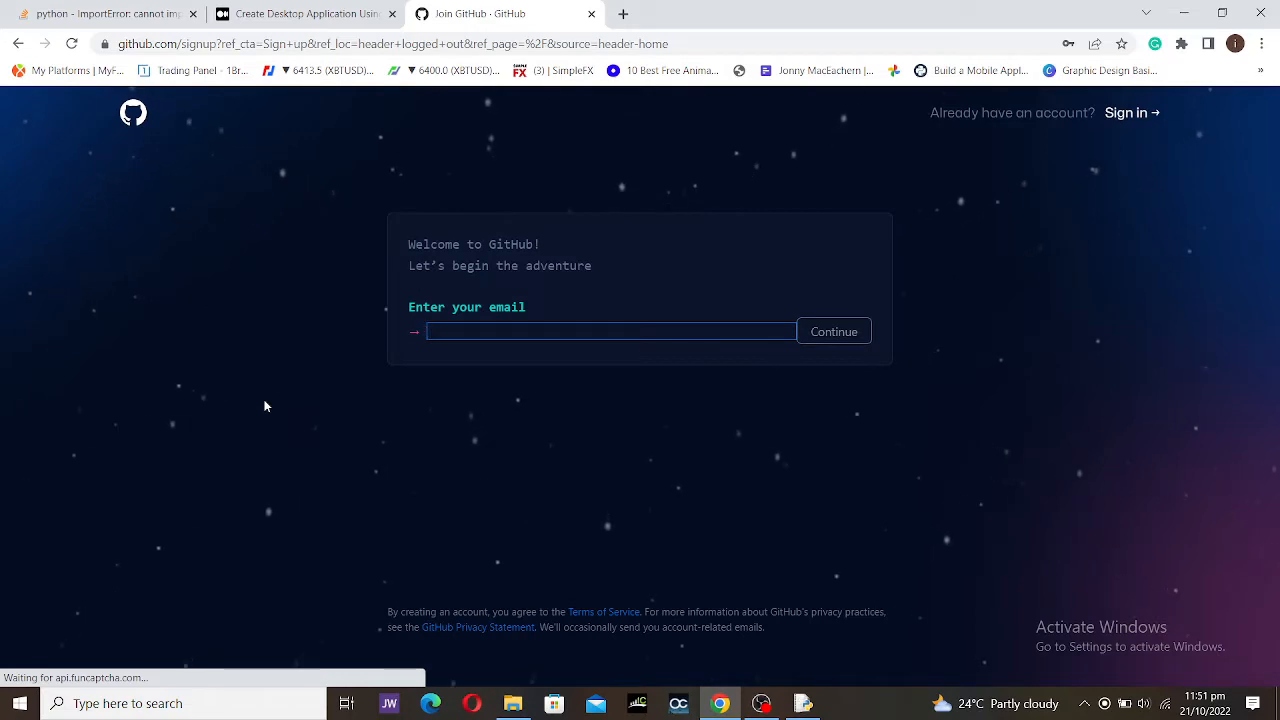
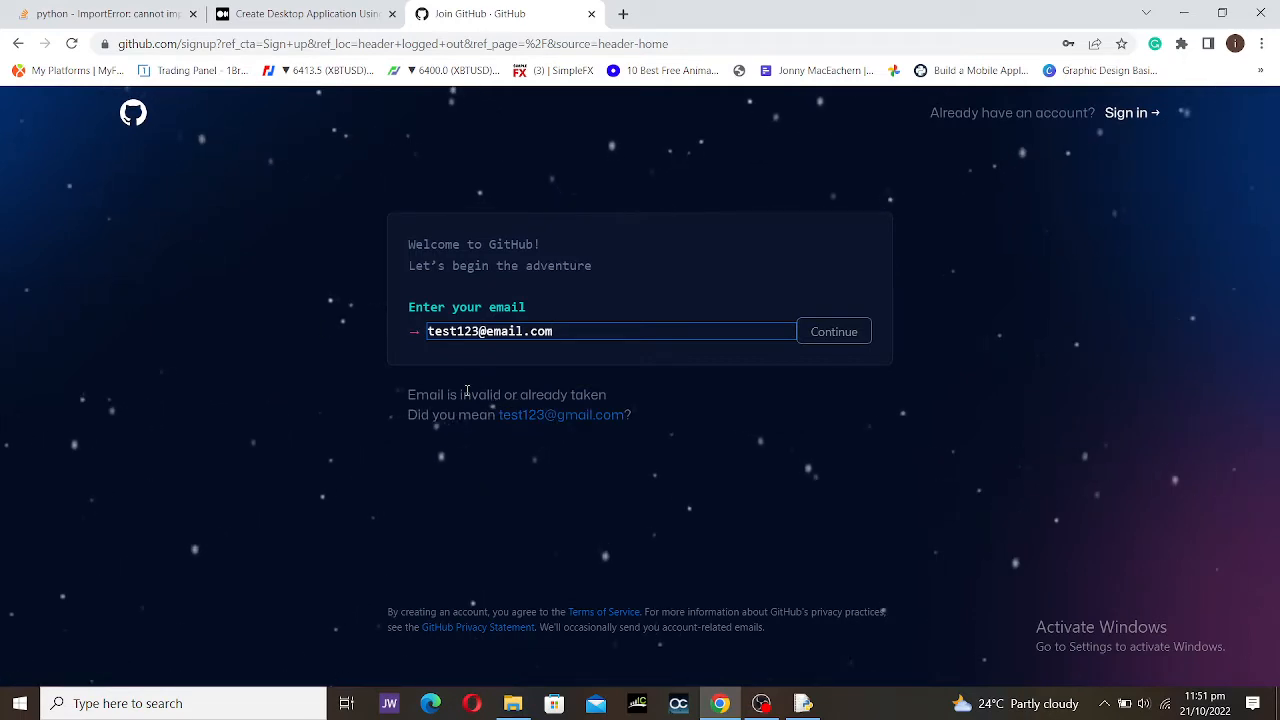
Step: Enter an e-mail address on the sign-up form and correct its domain
drag(462, 395, 570, 396)
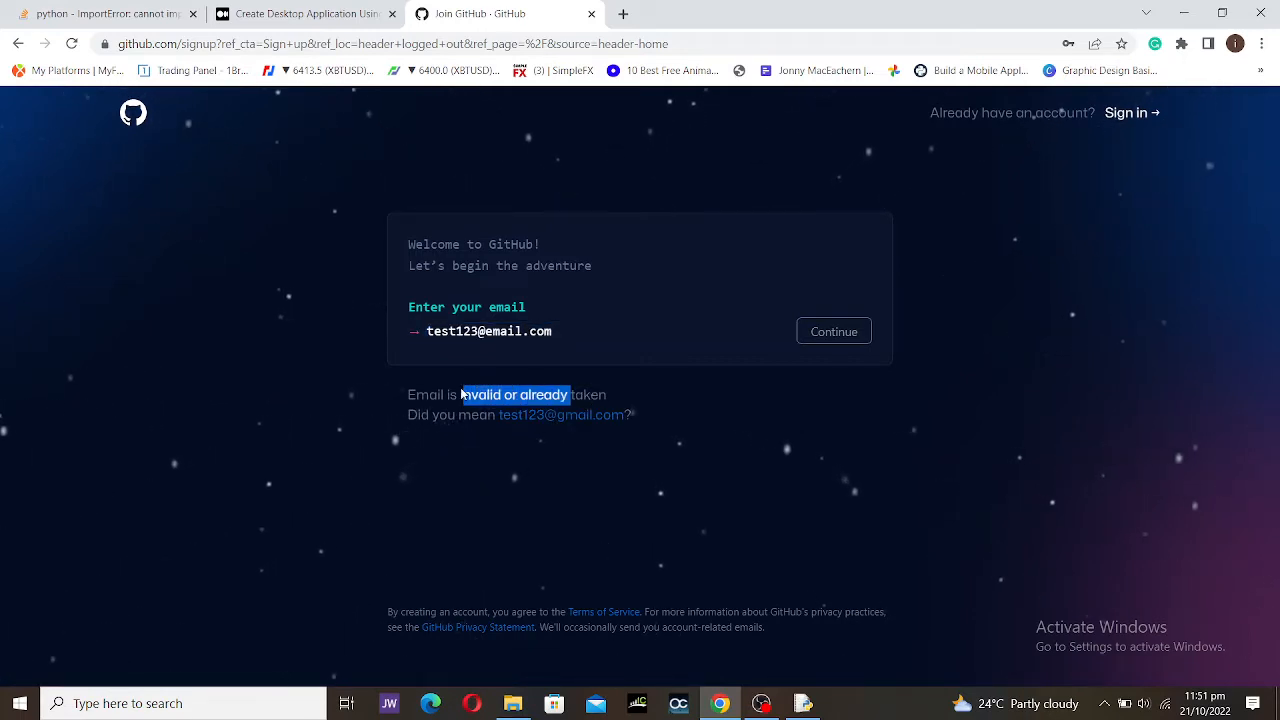
double_click(503, 331)
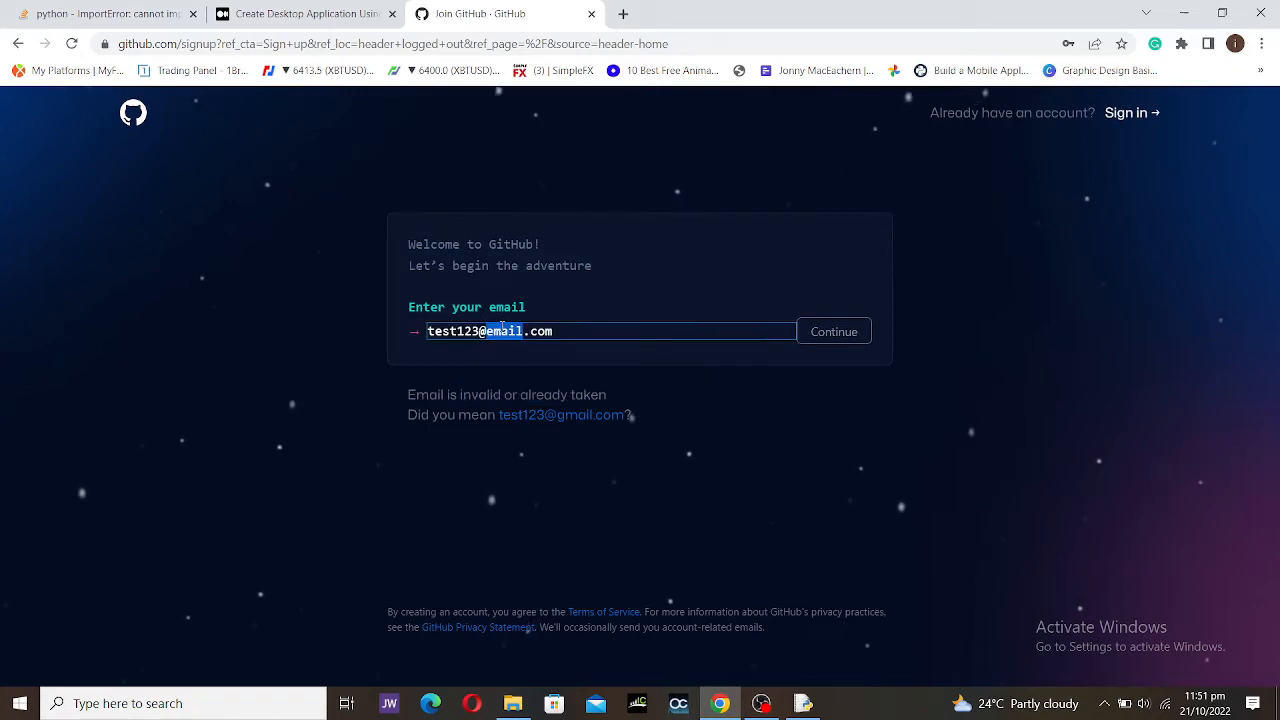
key(BackSpace)
text(gmail)
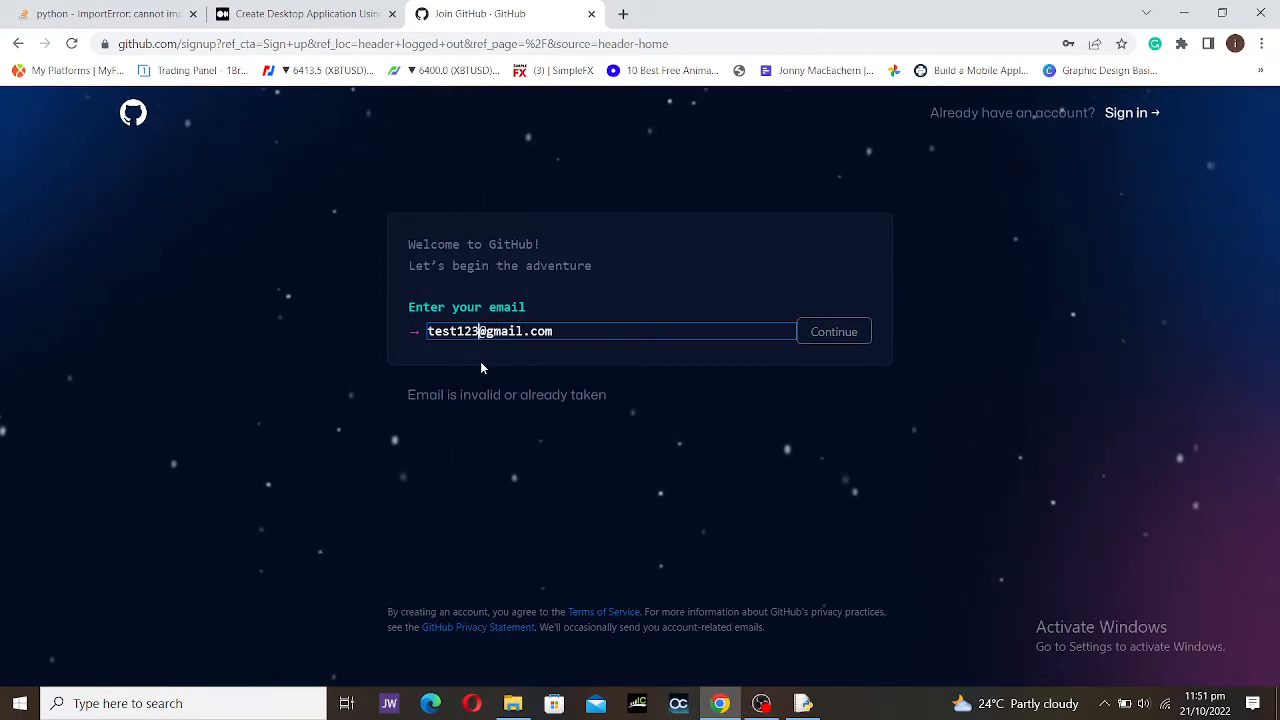
text(0)
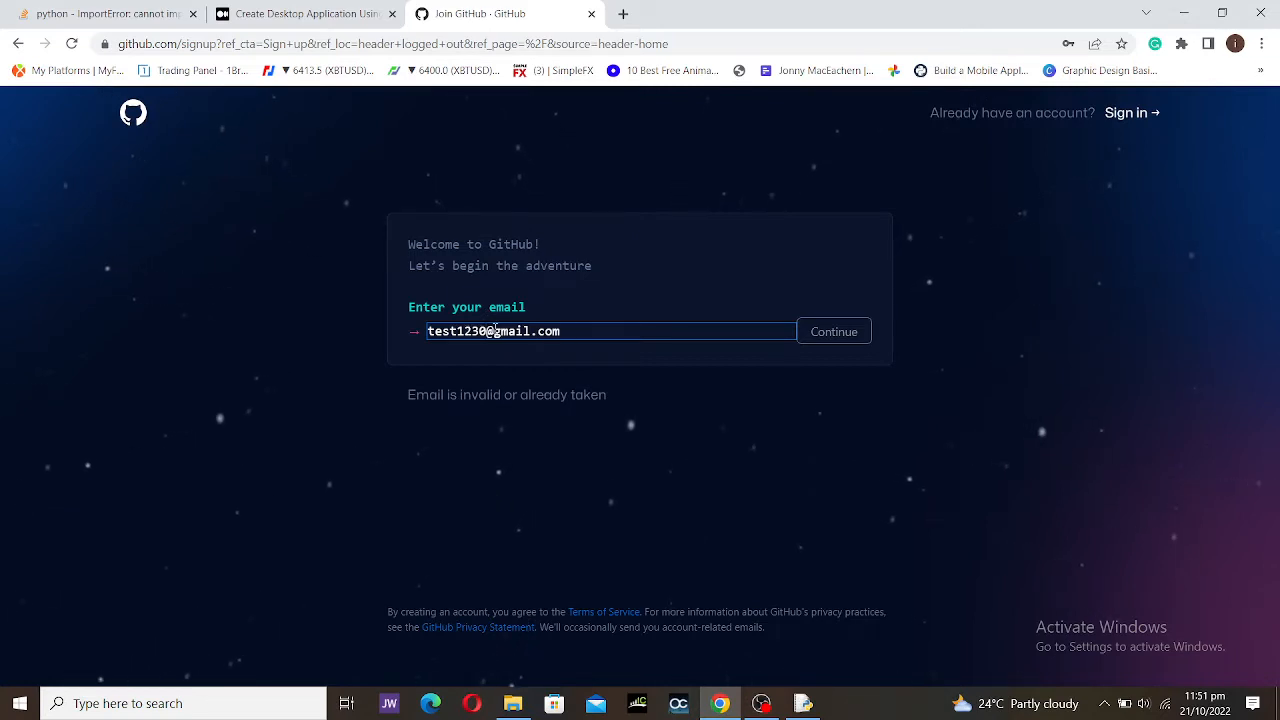
drag(487, 331, 413, 339)
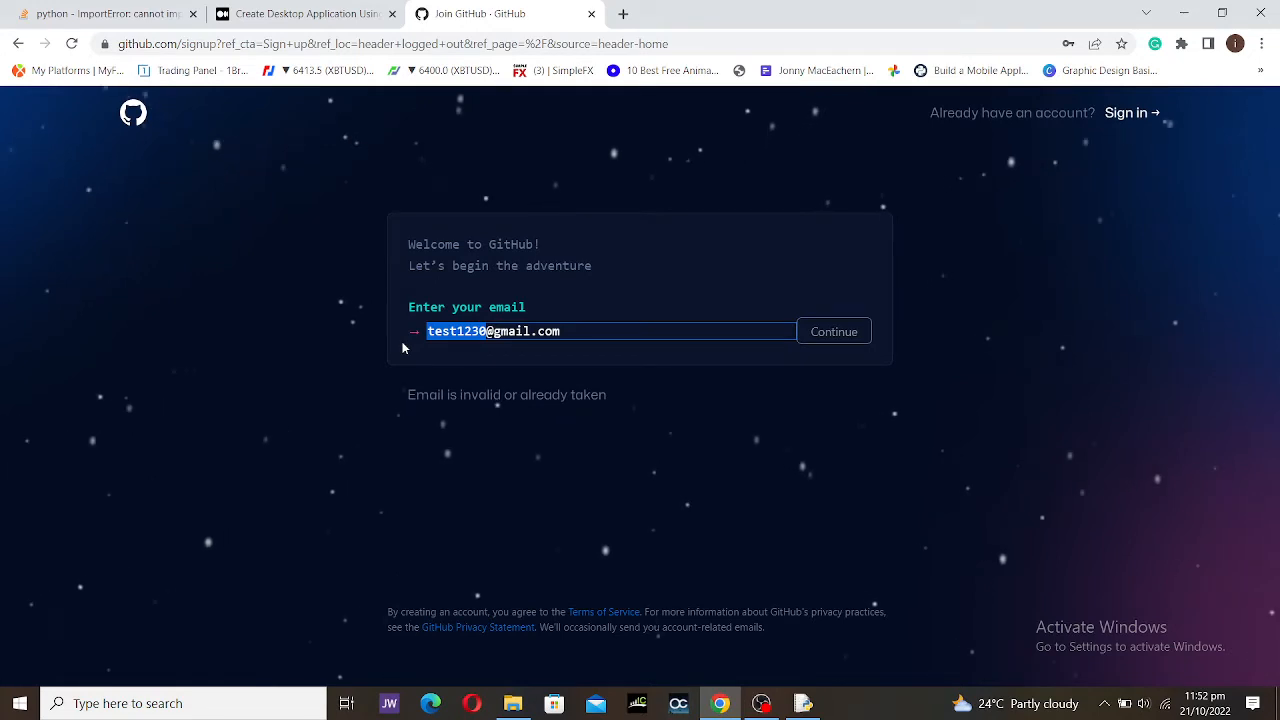
click(403, 347)
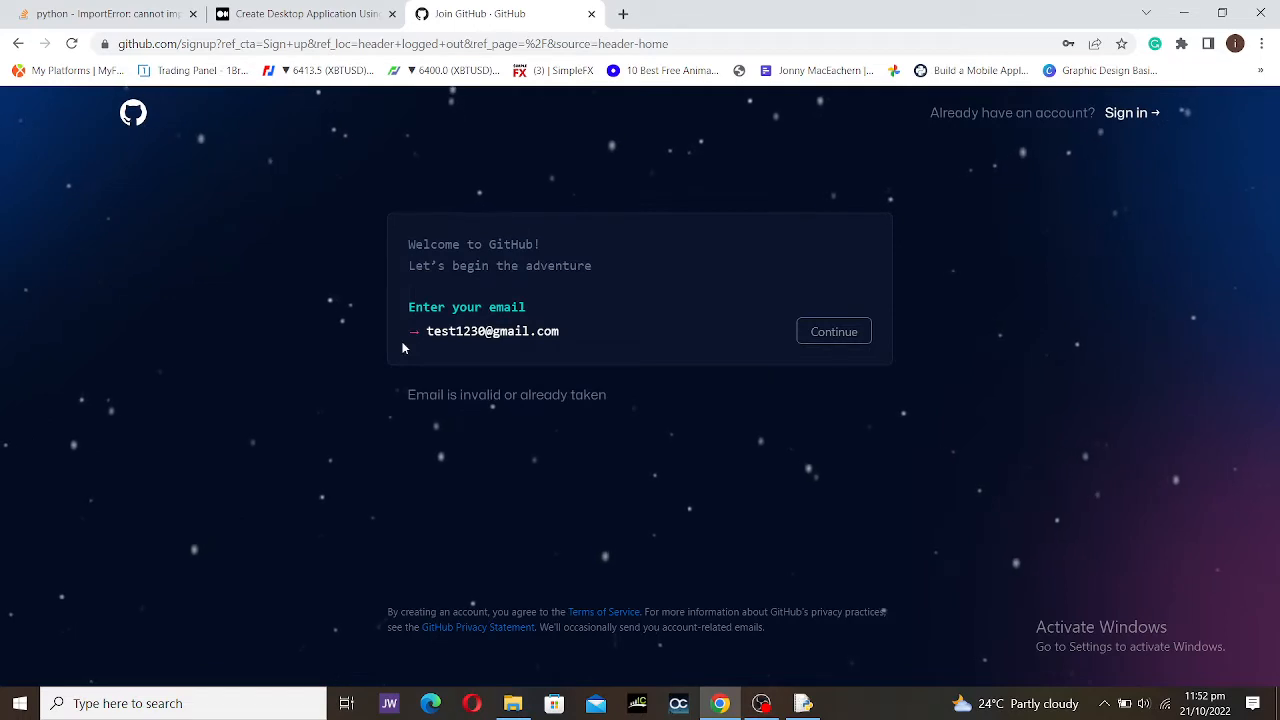
Step: Revise the name part of the e-mail address and continue to the password step
click(456, 331)
double_click(456, 331)
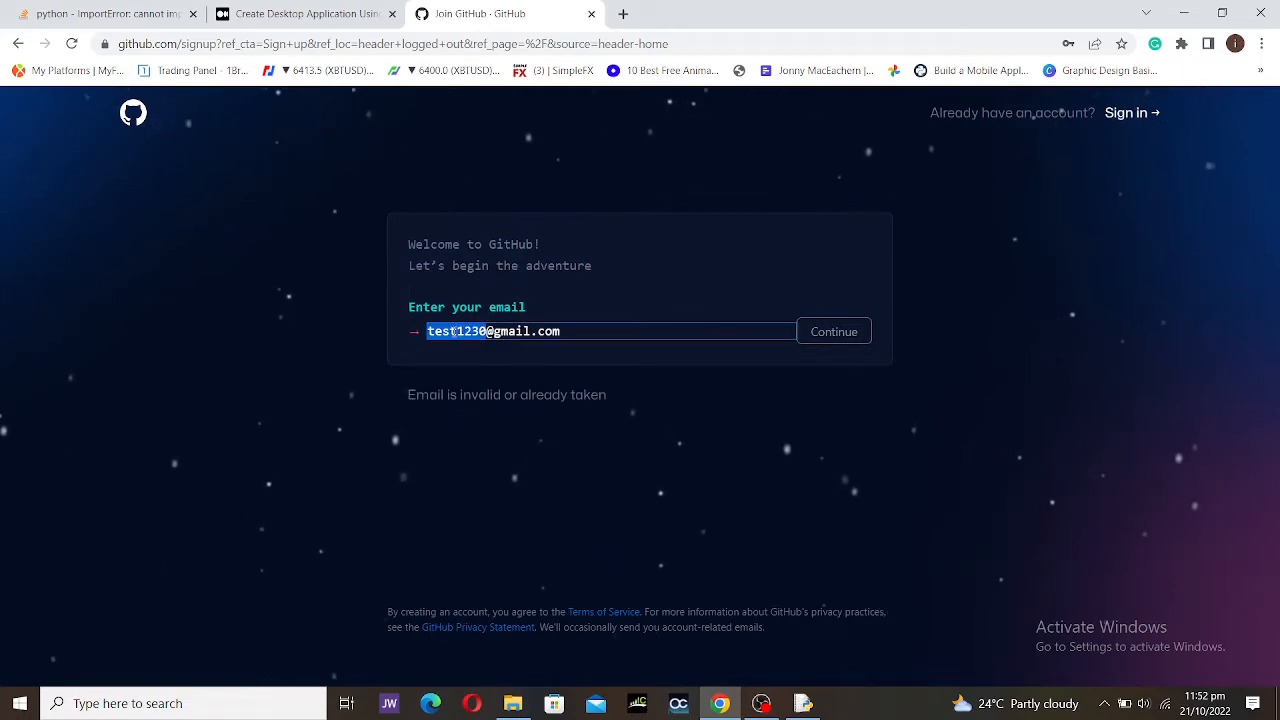
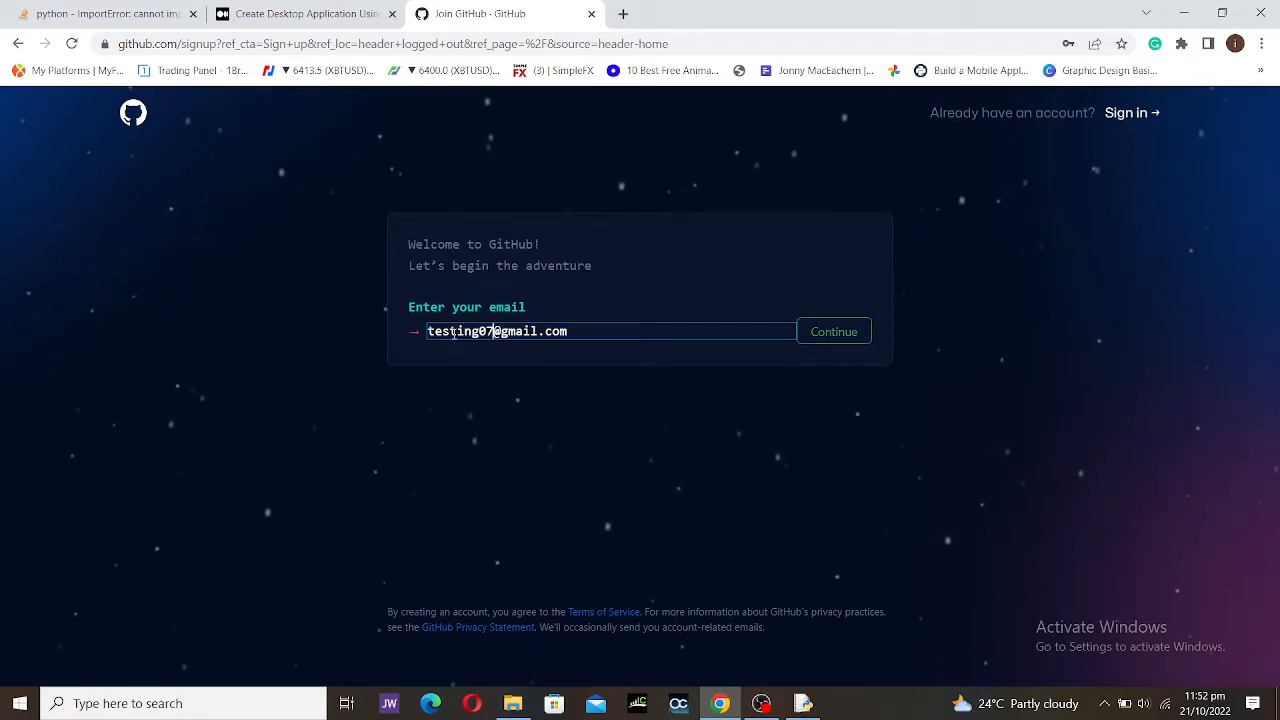
click(823, 331)
Step: Confirm the e-mail, dismiss Chrome's saved-password suggestions, and switch to the sign-in page
click(581, 395)
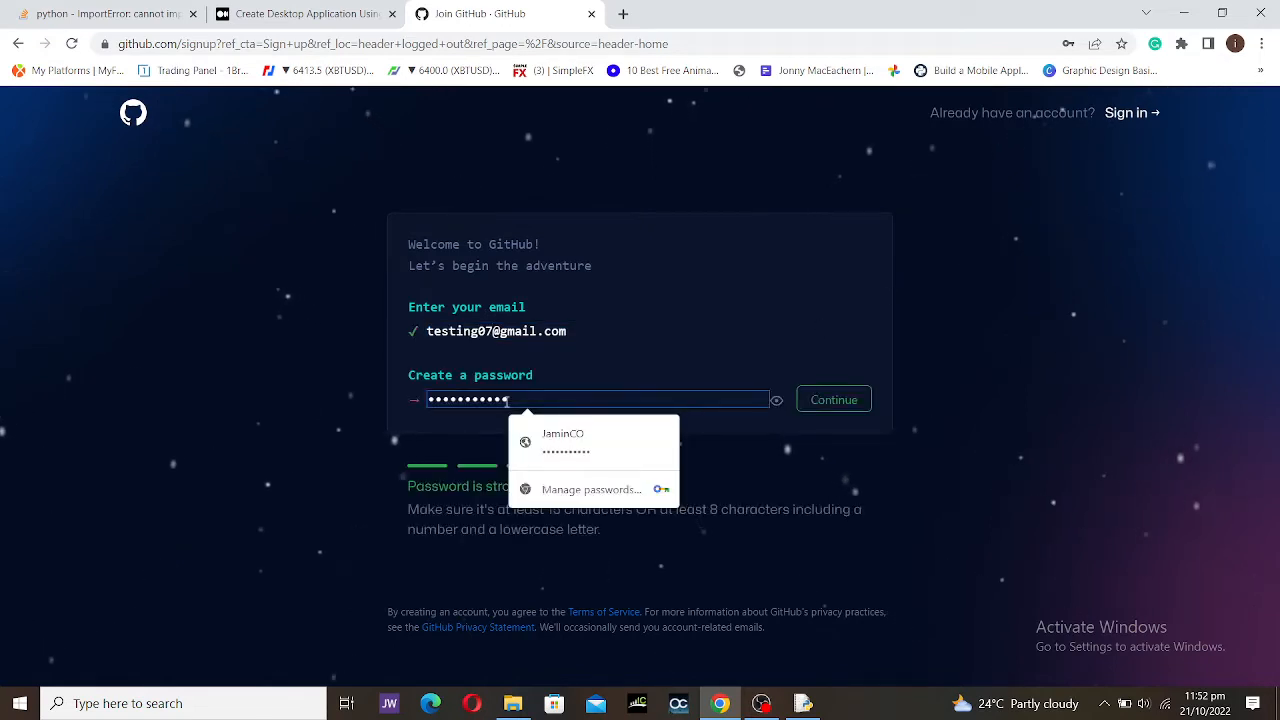
click(565, 366)
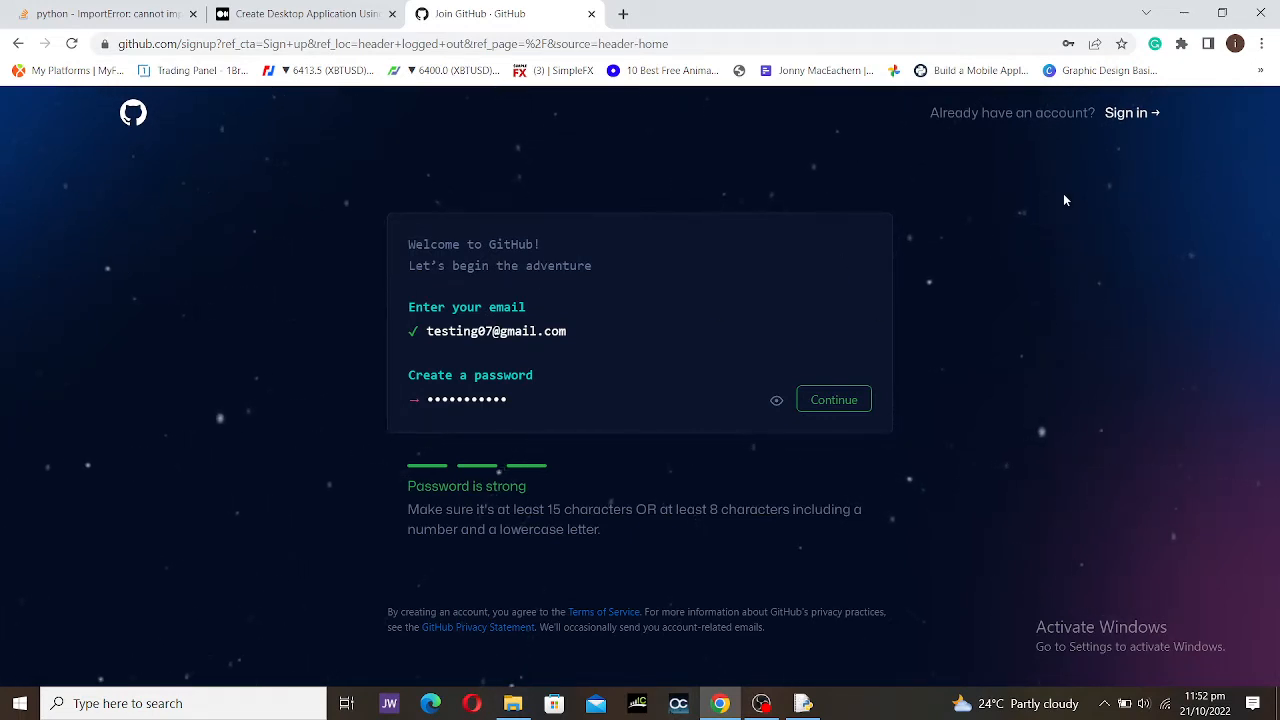
click(1118, 115)
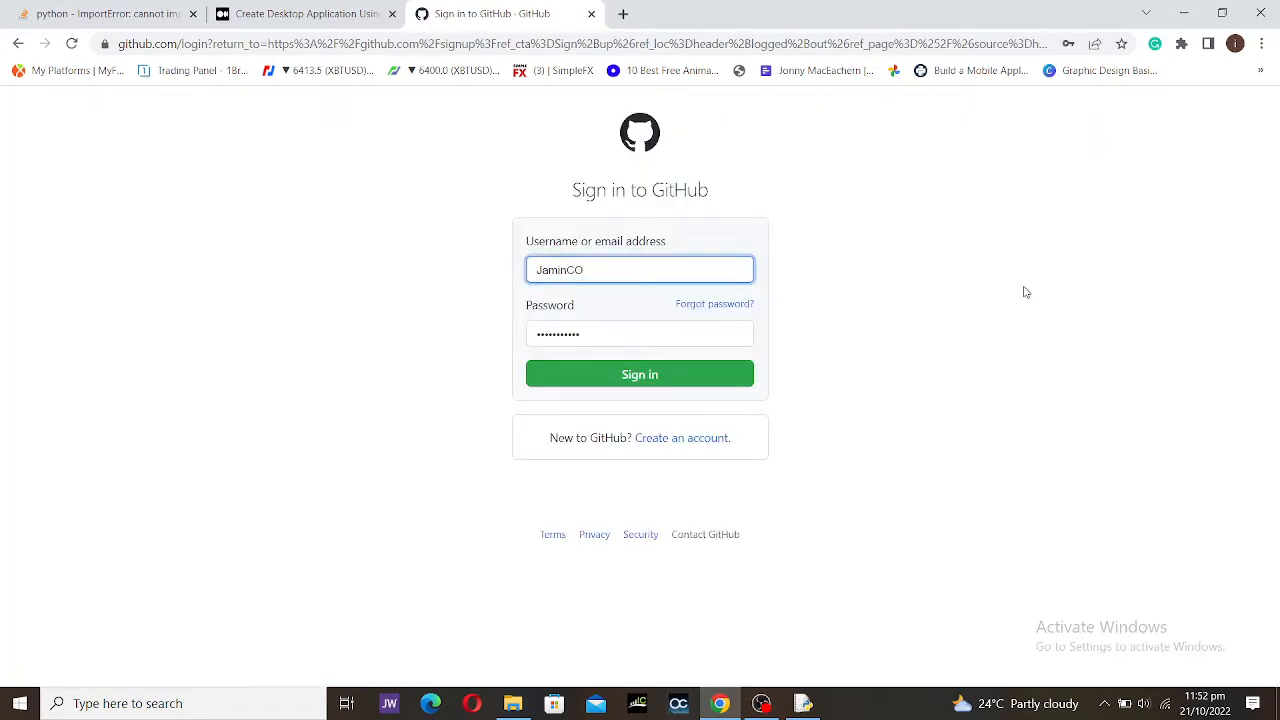
Step: Sign in with the prefilled username and password
click(680, 380)
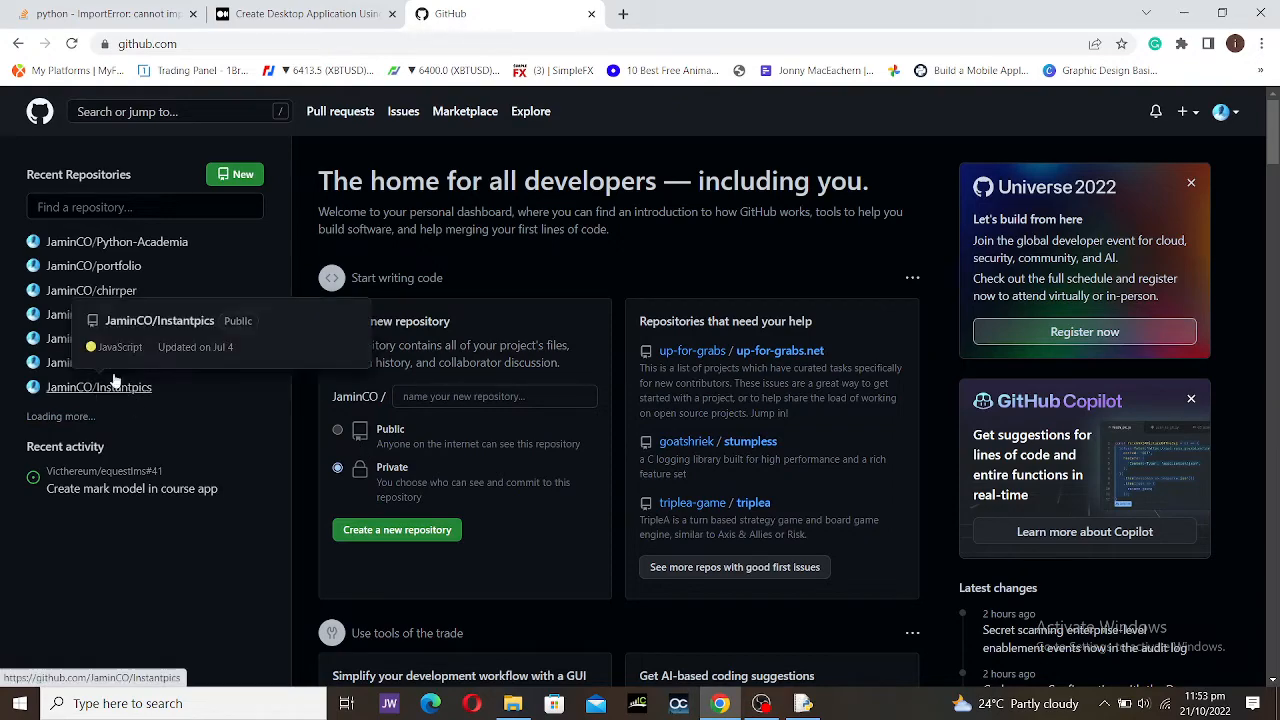
scroll(614, 415, down, 15)
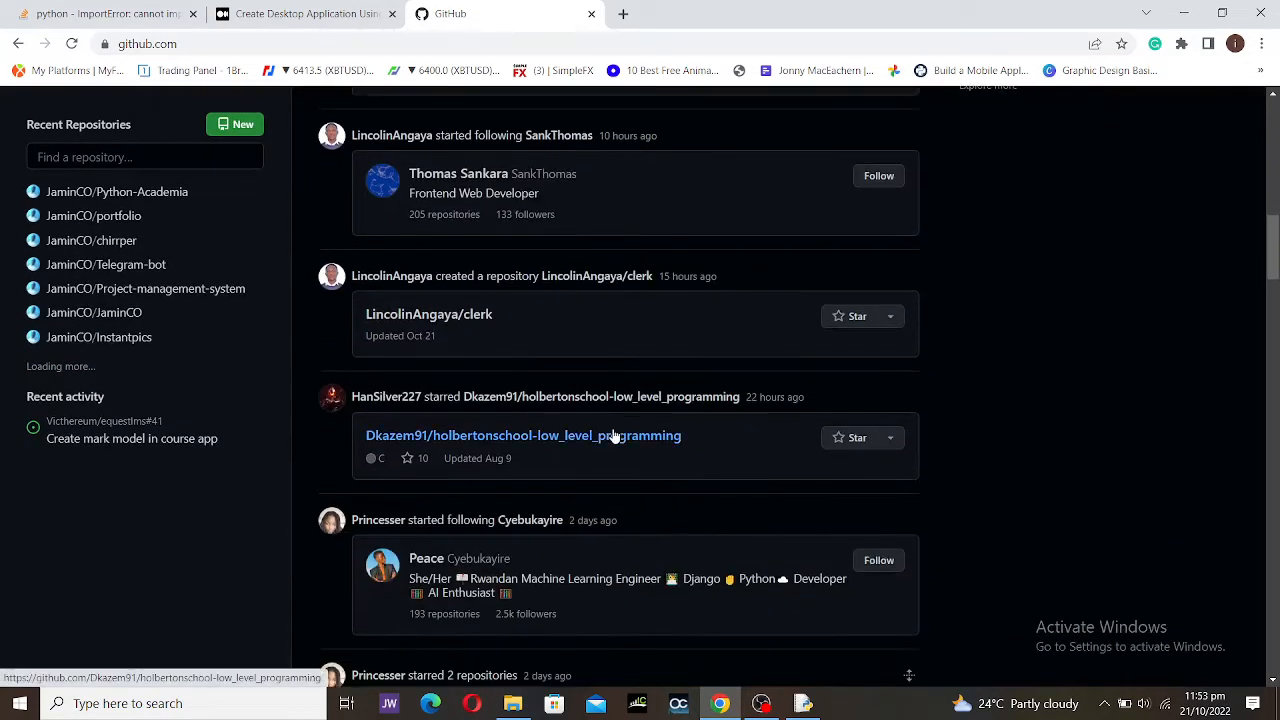
scroll(574, 350, up, 5)
scroll(574, 350, down, 4)
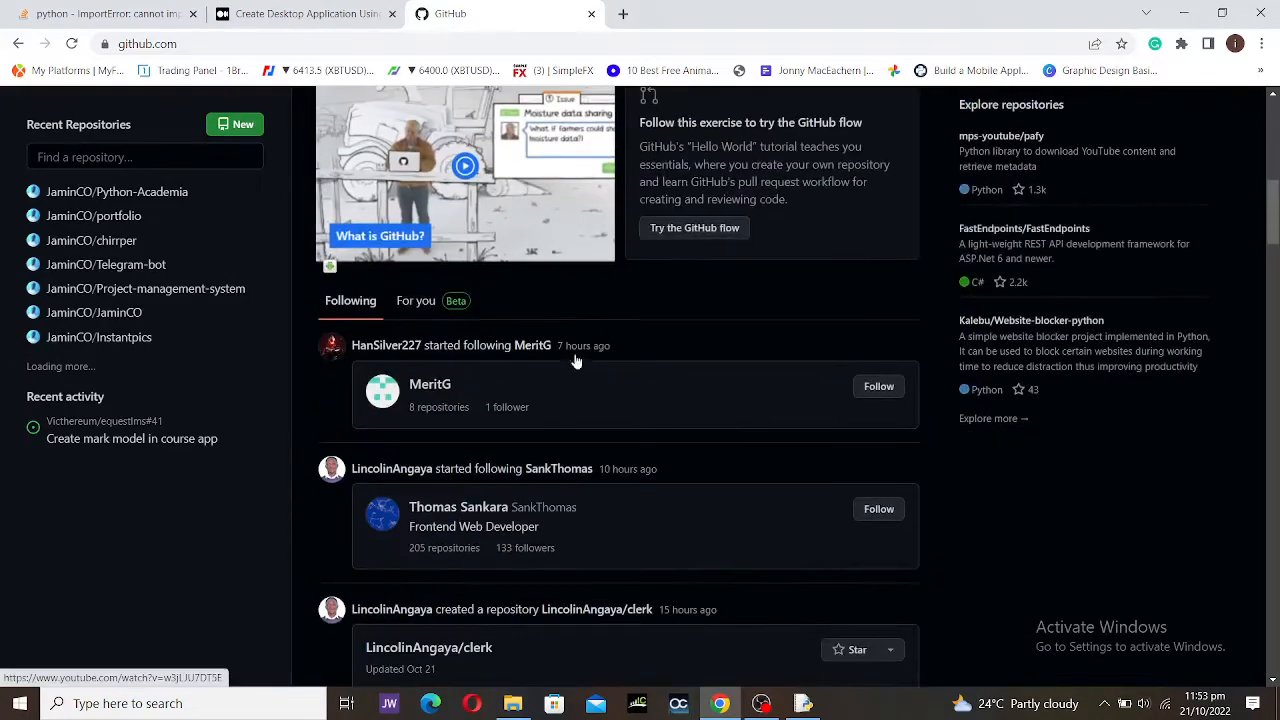
scroll(575, 367, up, 3)
scroll(575, 367, down, 1)
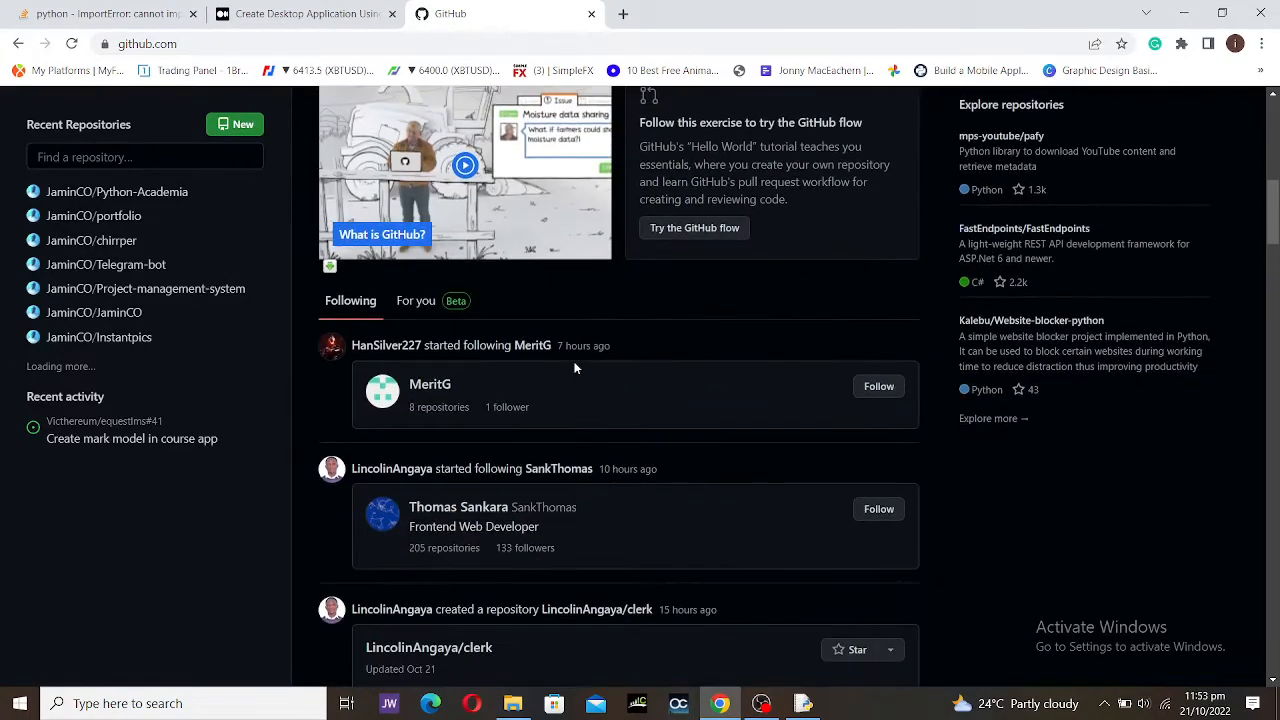
scroll(510, 398, down, 7)
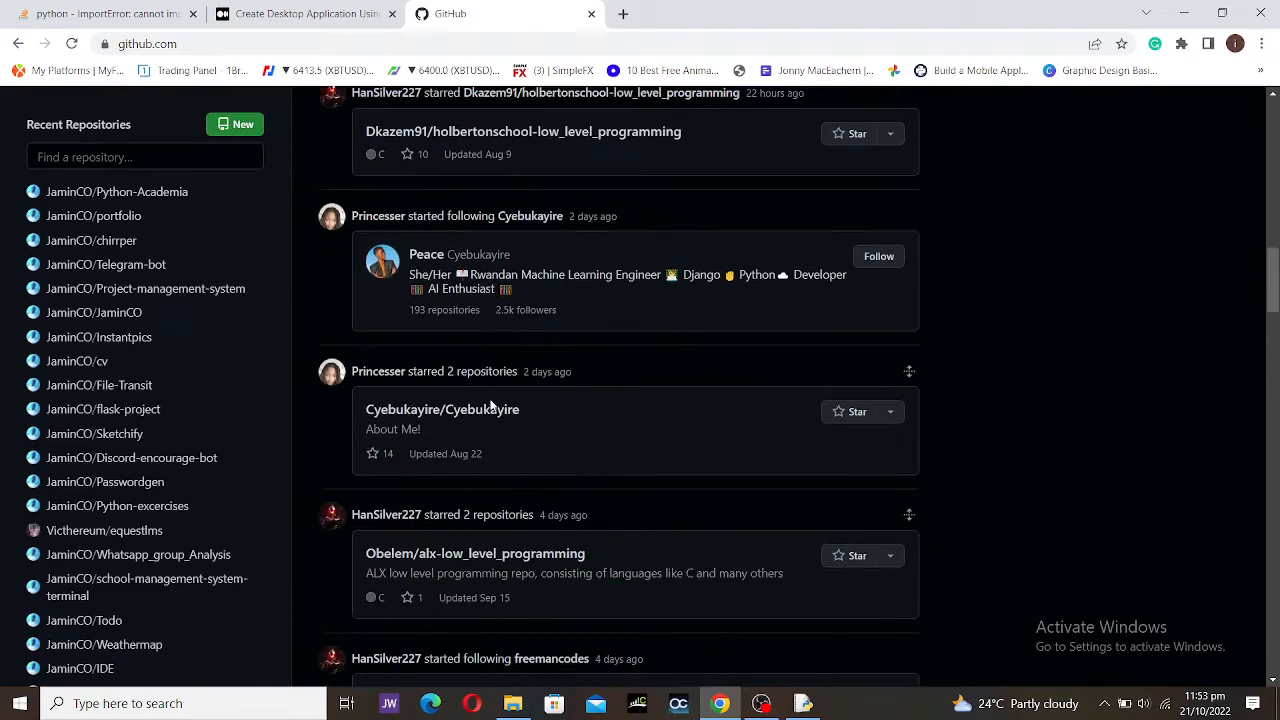
scroll(489, 409, down, 5)
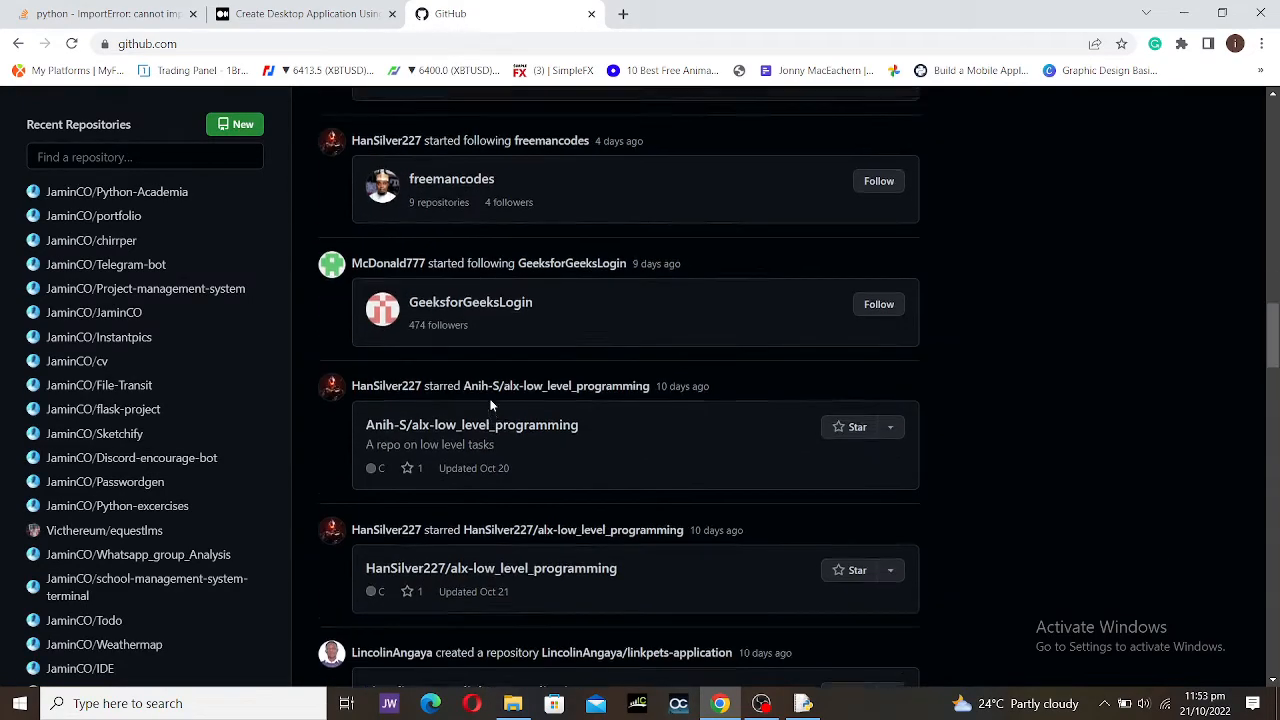
scroll(489, 409, up, 3)
scroll(40, 420, down, 5)
mouse_move(57, 409)
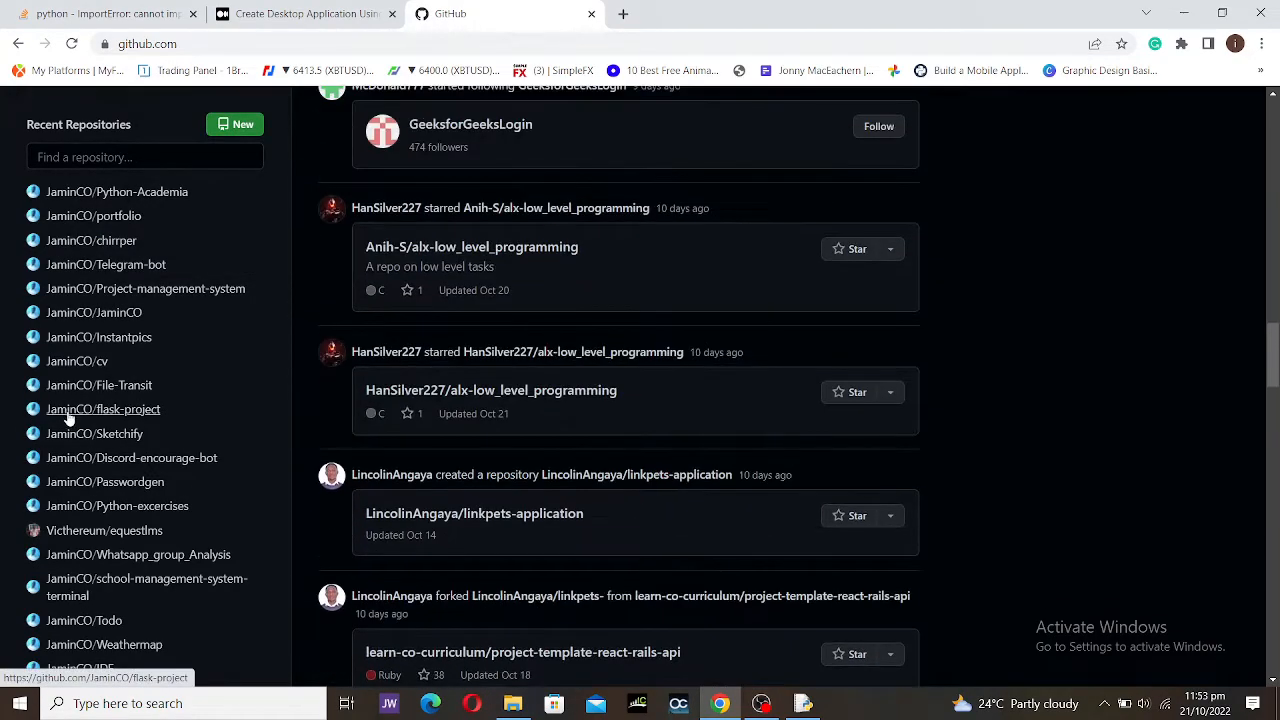
scroll(73, 418, up, 3)
scroll(73, 415, up, 2)
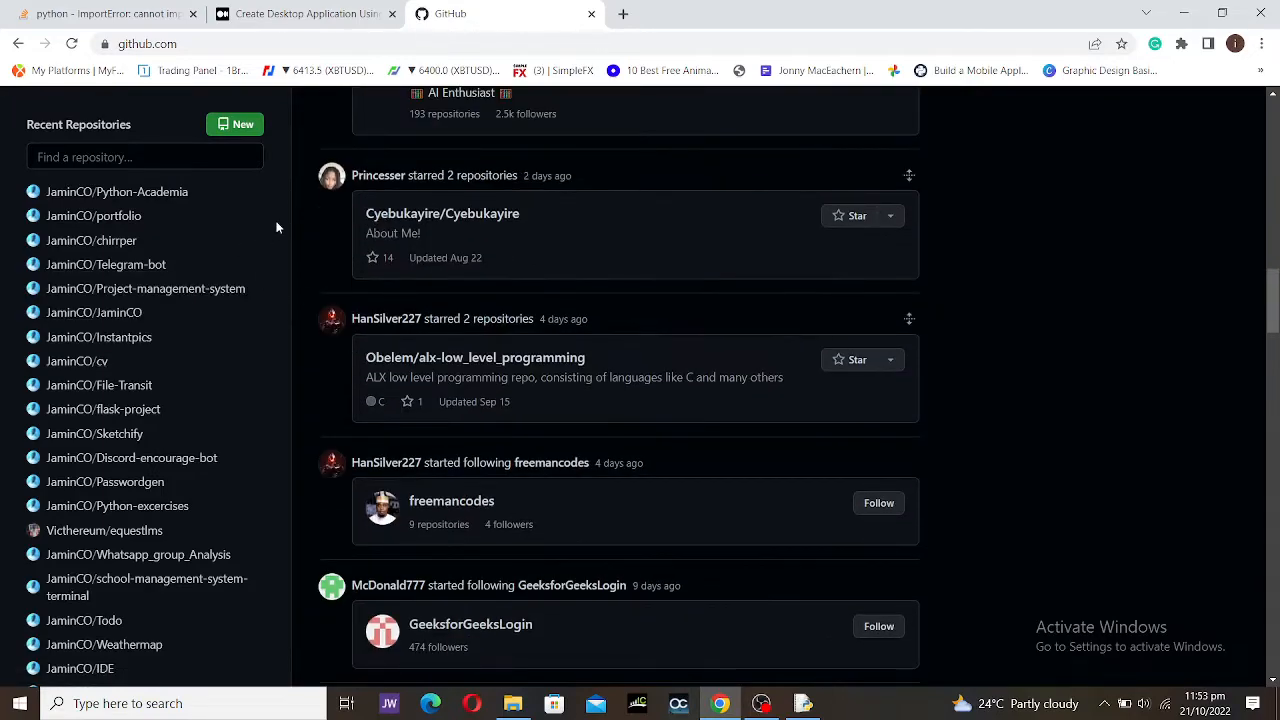
scroll(227, 262, down, 5)
scroll(471, 366, up, 10)
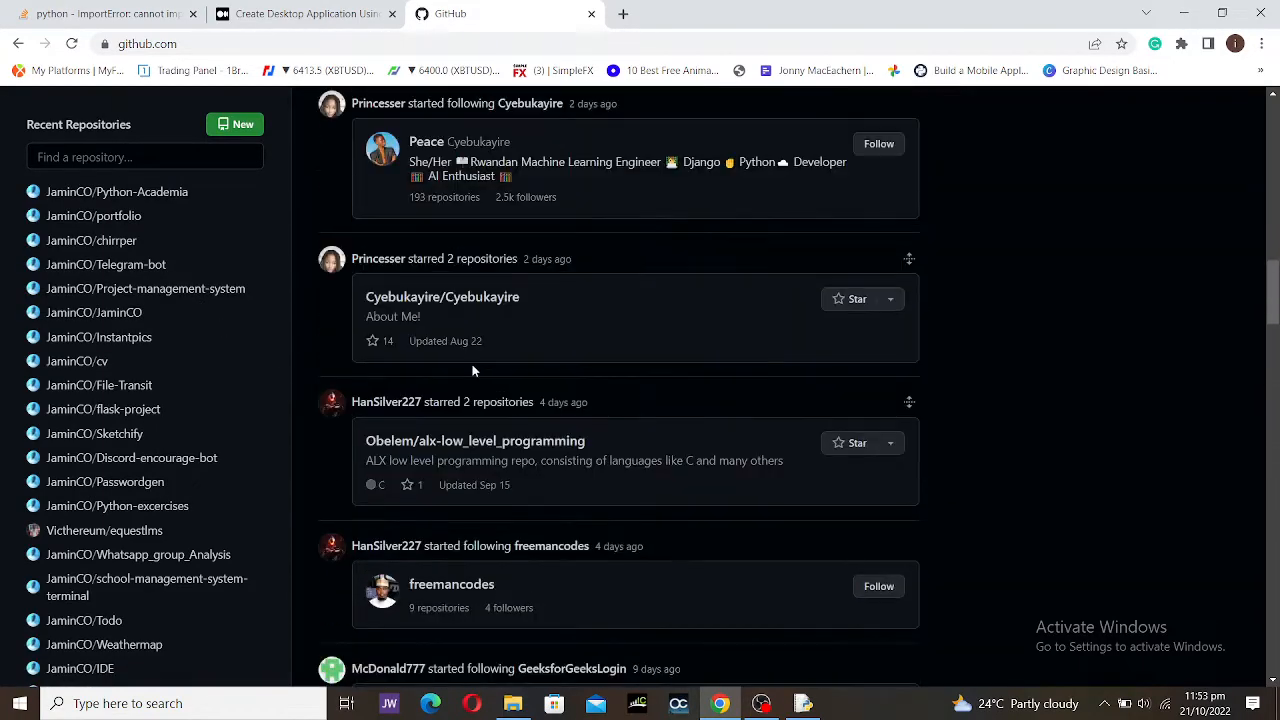
scroll(476, 367, up, 12)
scroll(174, 290, down, 9)
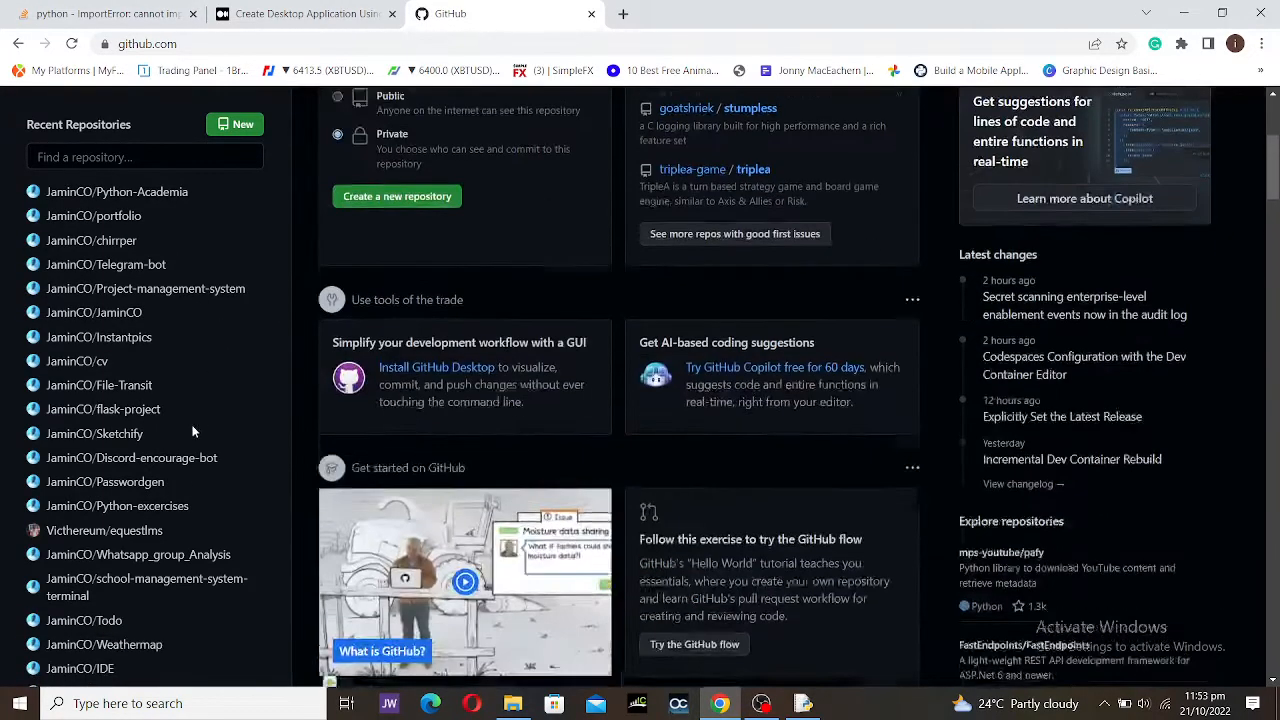
scroll(172, 490, down, 12)
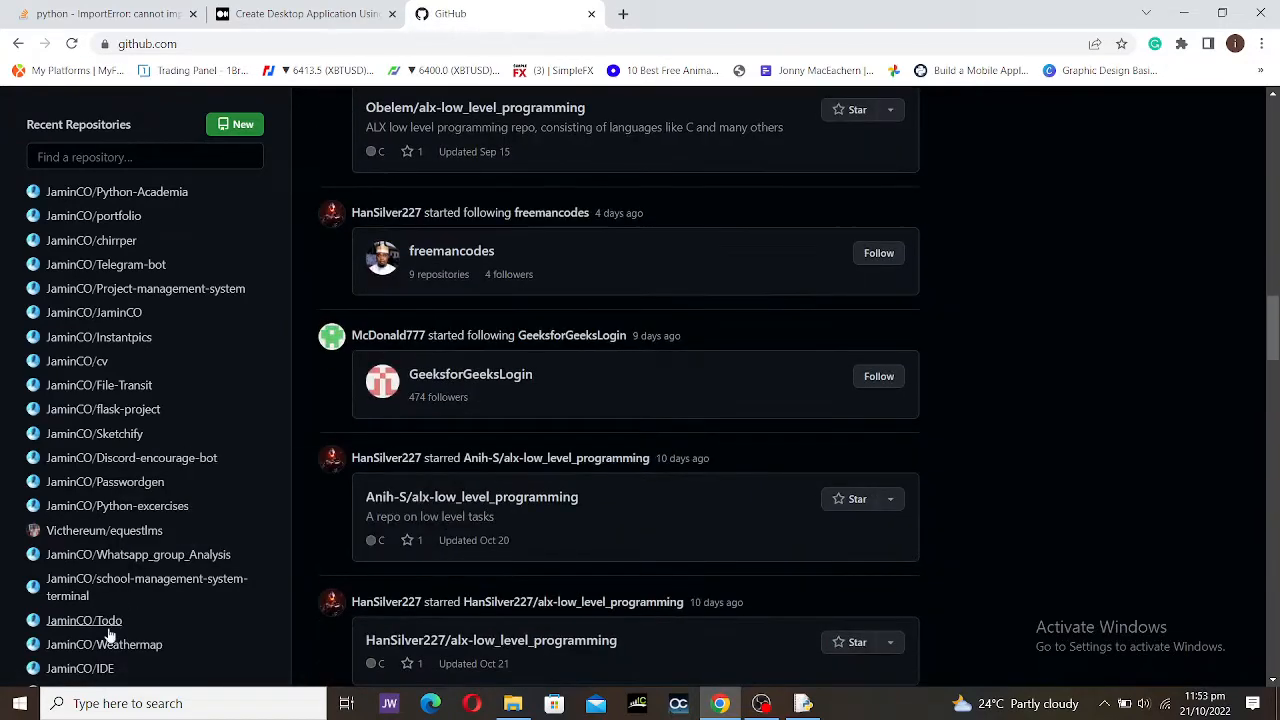
scroll(140, 409, down, 5)
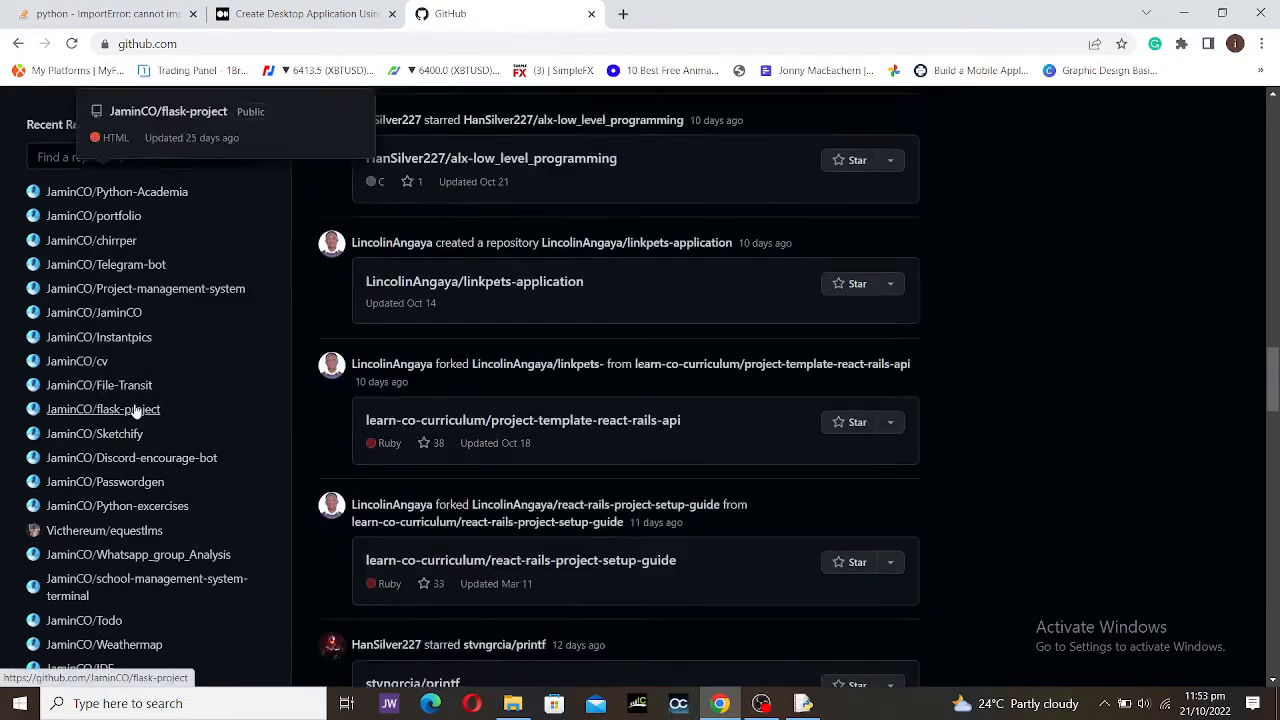
scroll(135, 410, up, 3)
scroll(160, 370, up, 15)
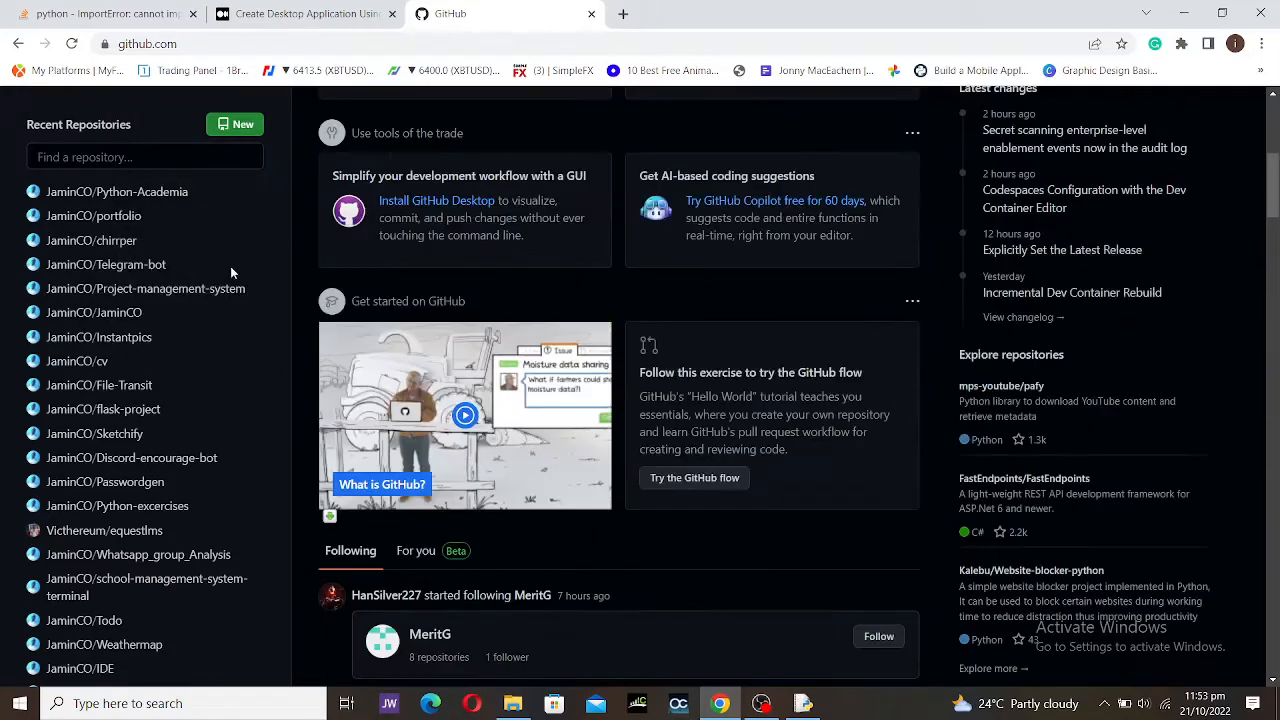
scroll(270, 250, up, 2)
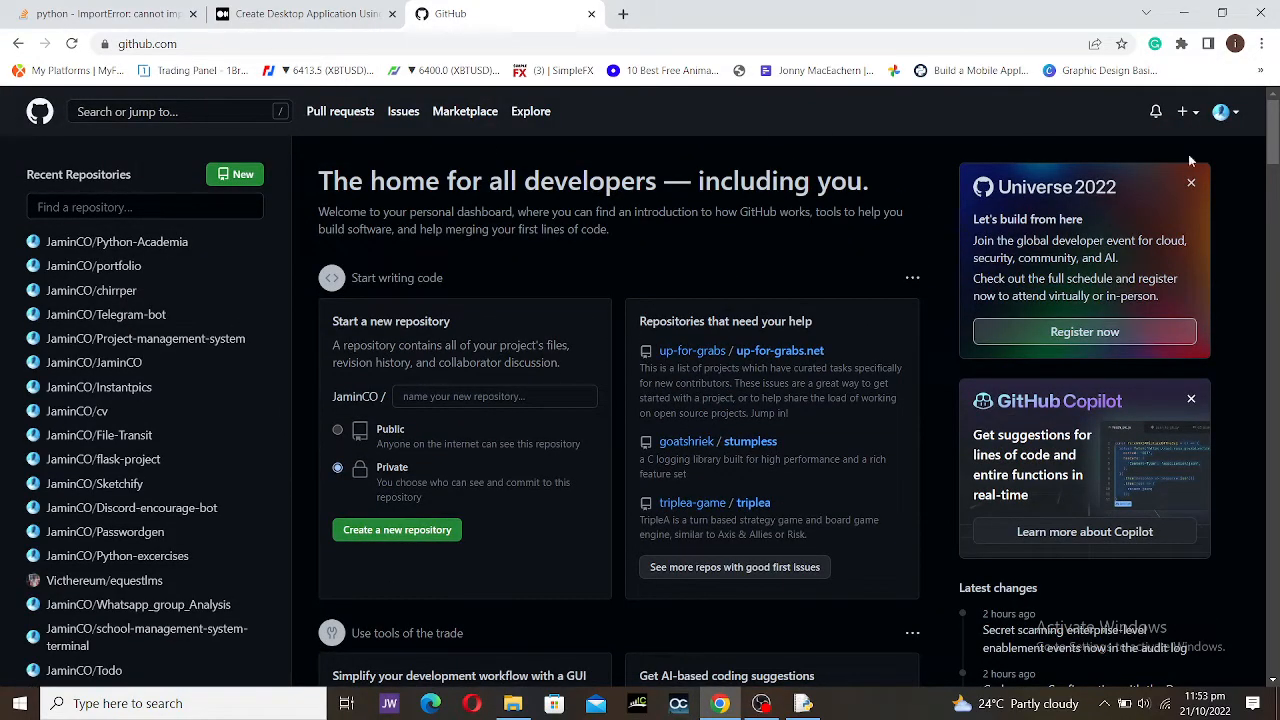
click(1238, 112)
Step: Open 'Your profile' from the avatar menu and select its page address
click(1184, 214)
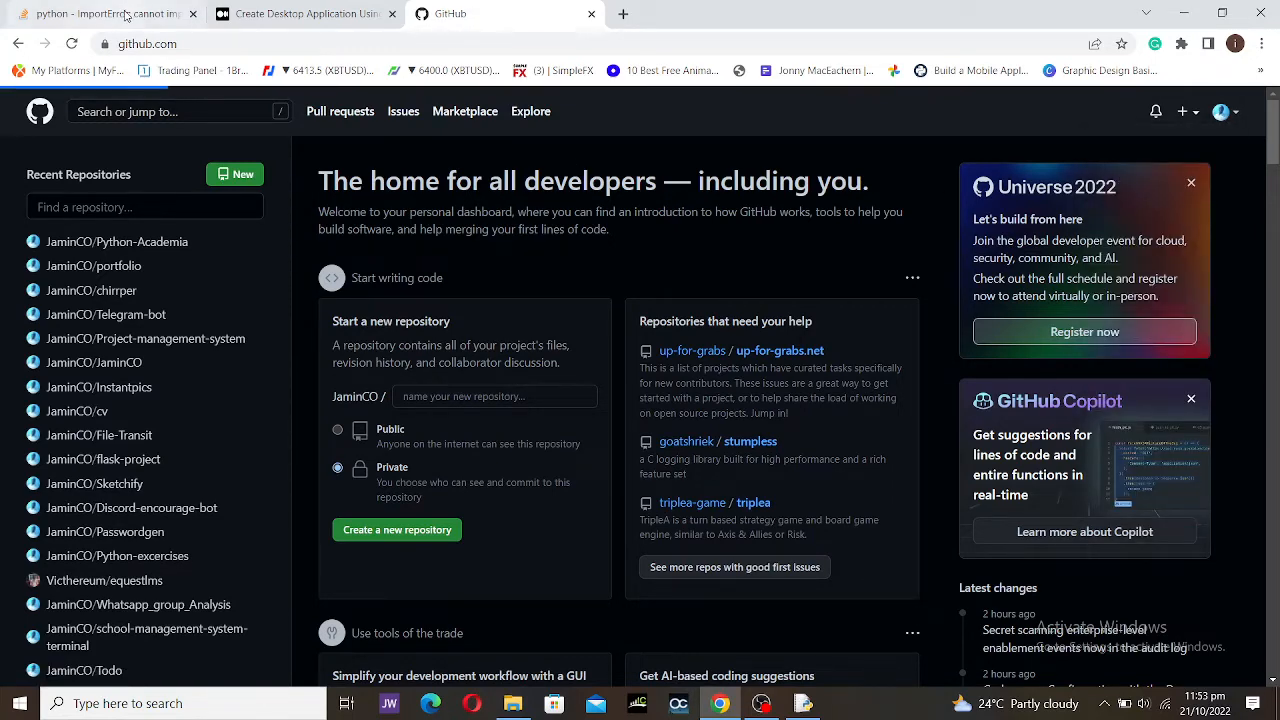
click(201, 44)
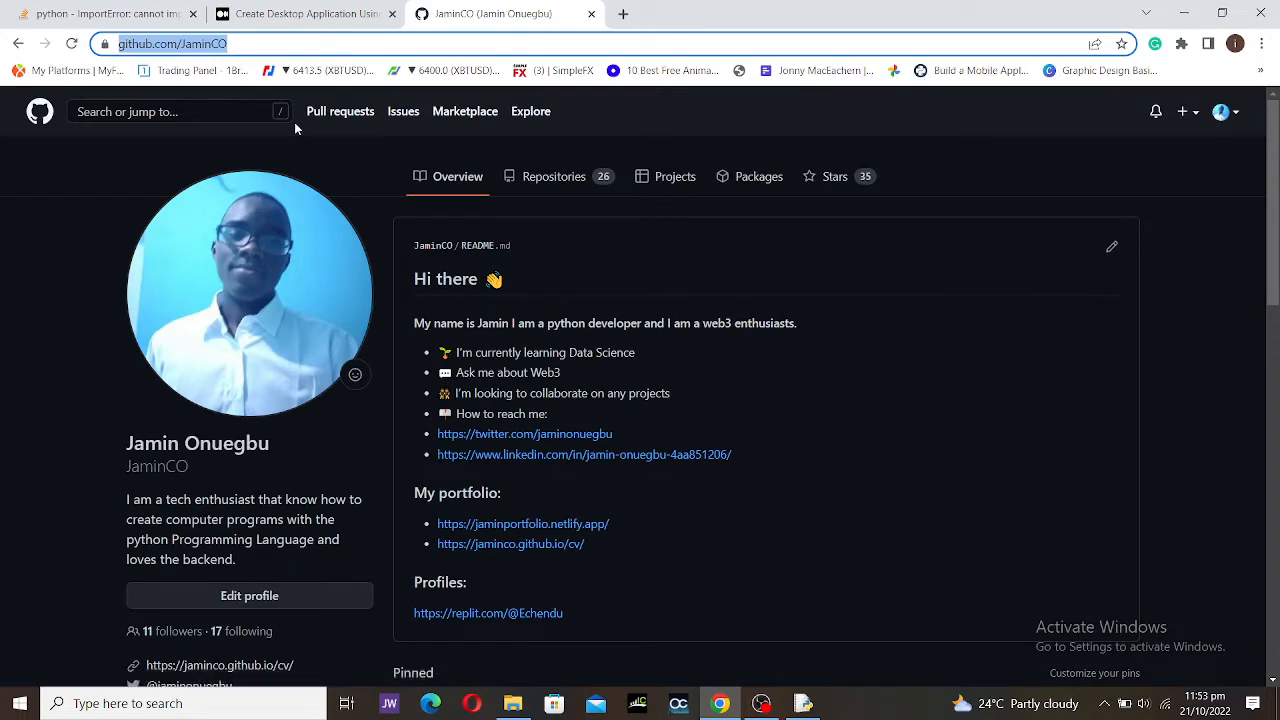
scroll(389, 256, down, 3)
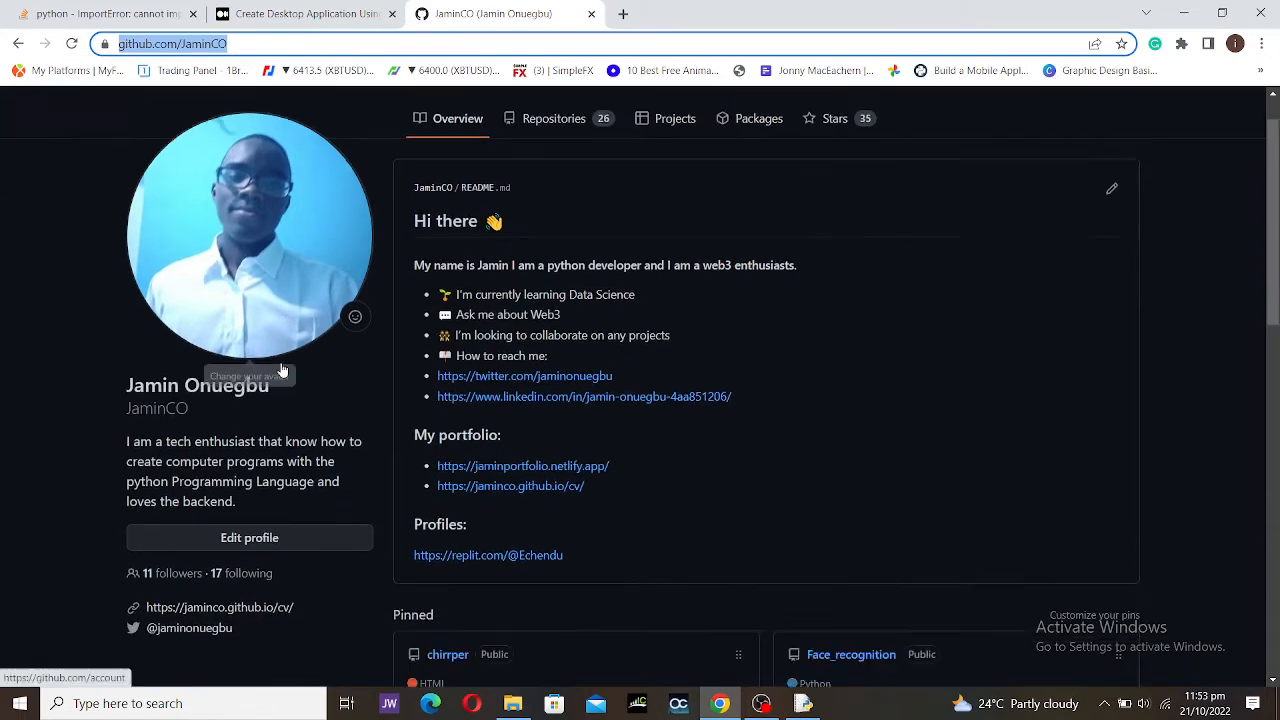
scroll(342, 300, up, 3)
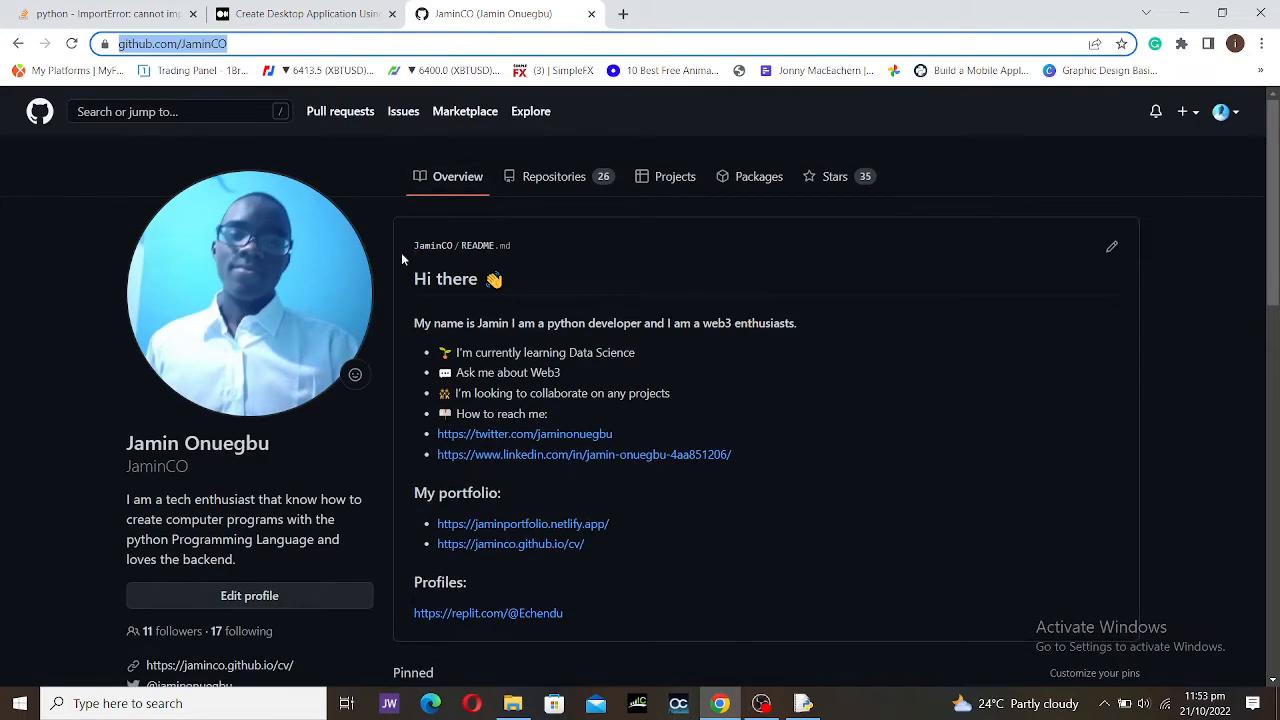
Step: Highlight the profile README, then the profile picture and display name
drag(386, 210, 672, 617)
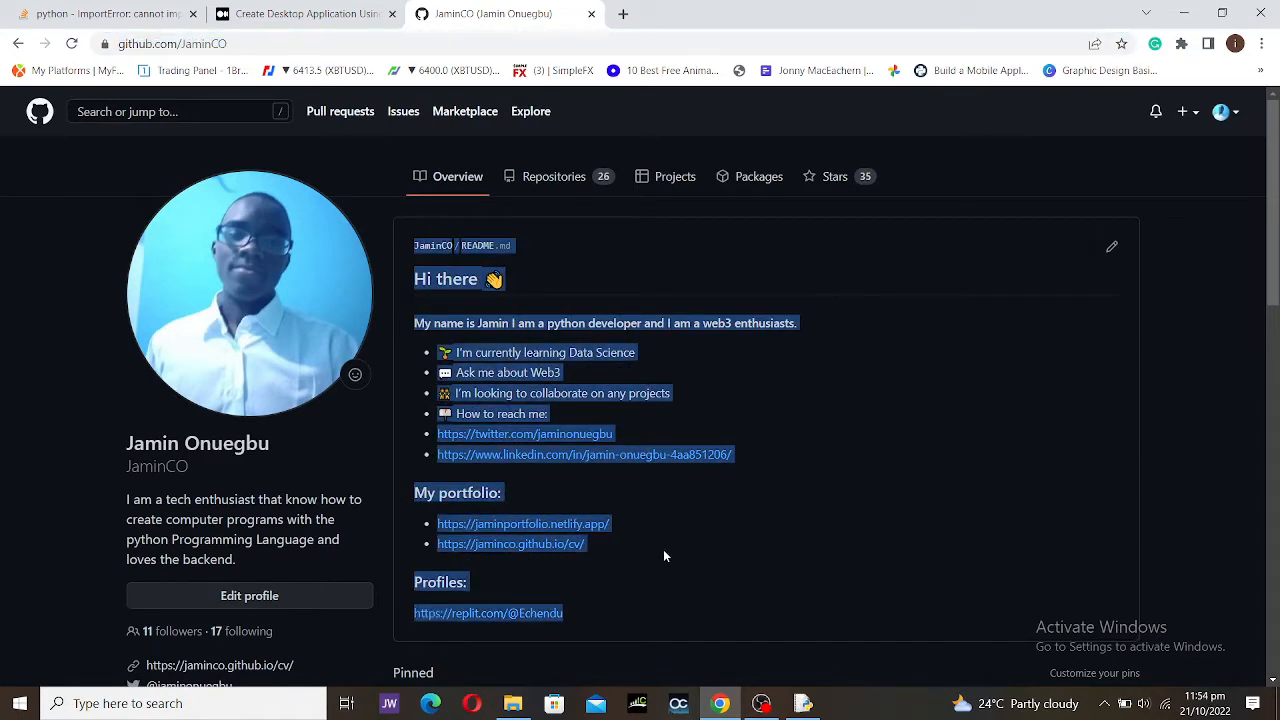
click(1224, 396)
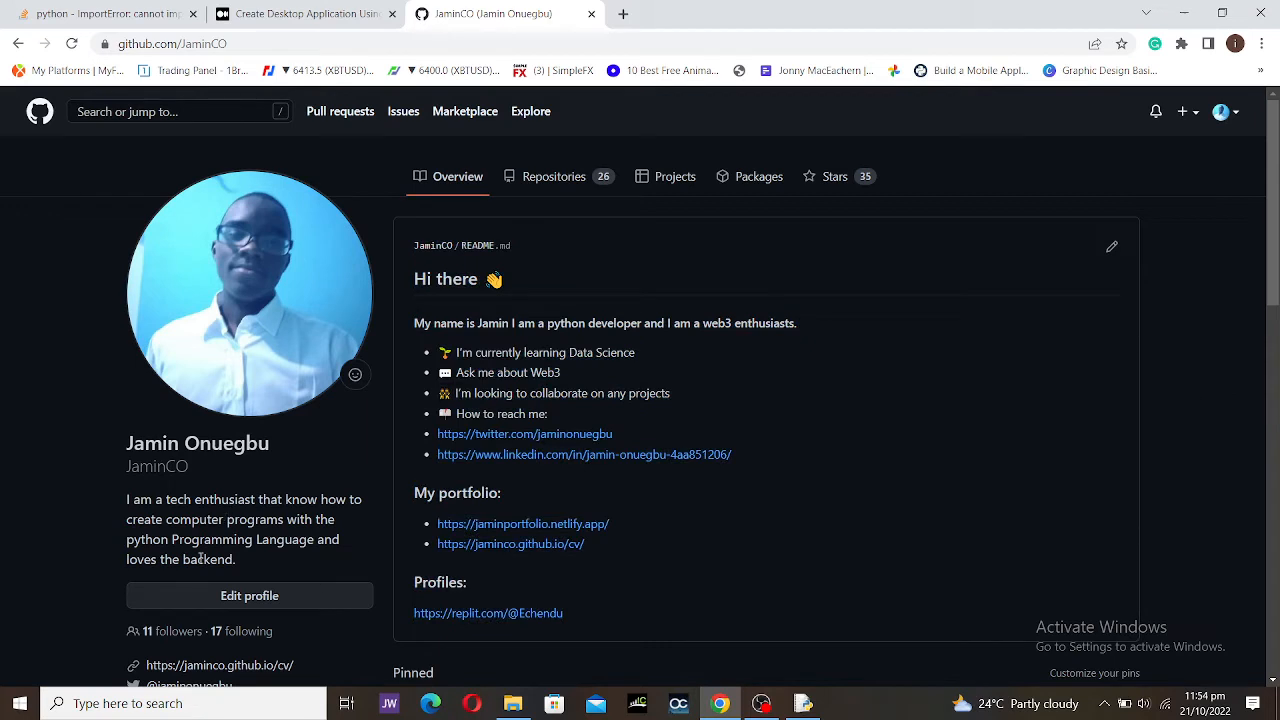
drag(123, 442, 180, 466)
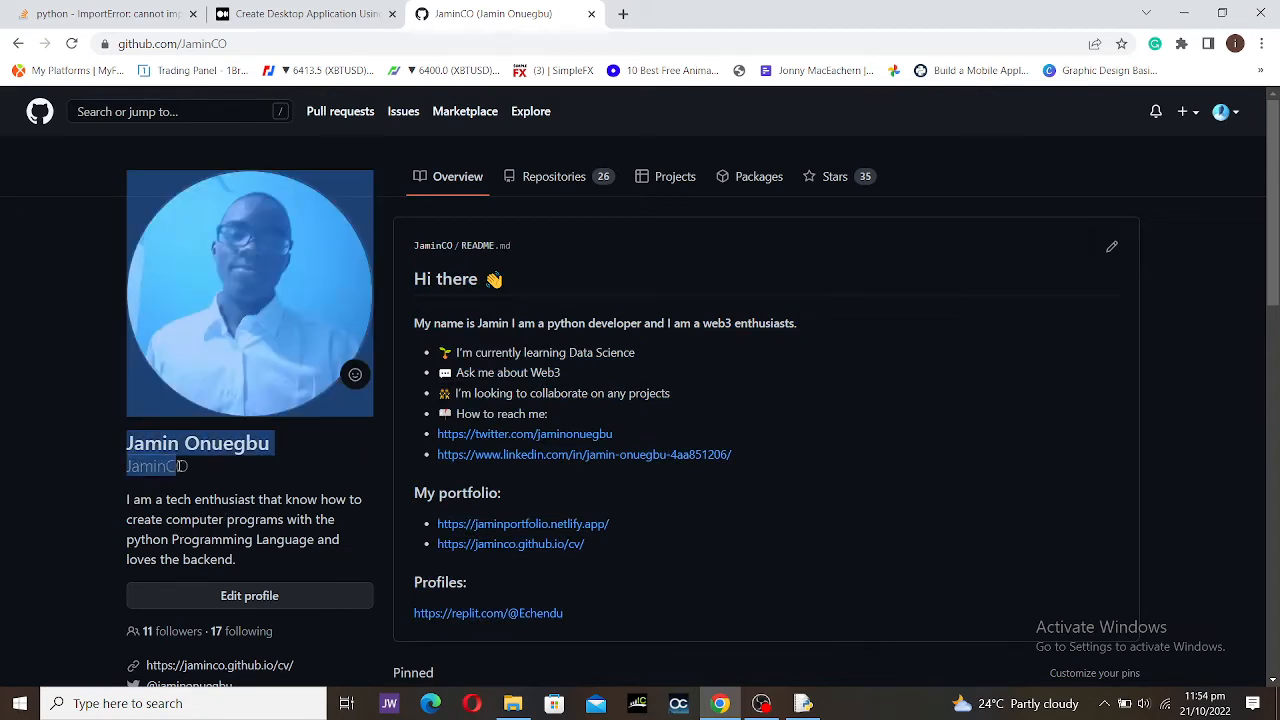
click(56, 456)
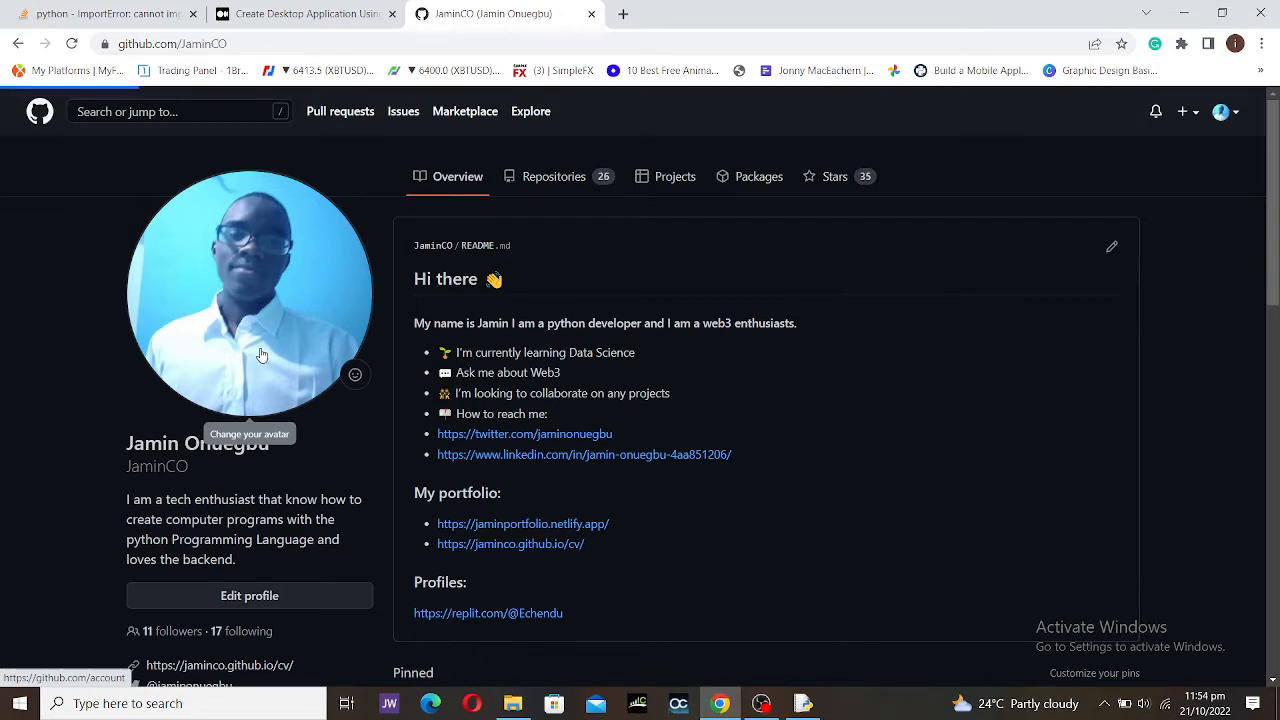
scroll(268, 350, down, 3)
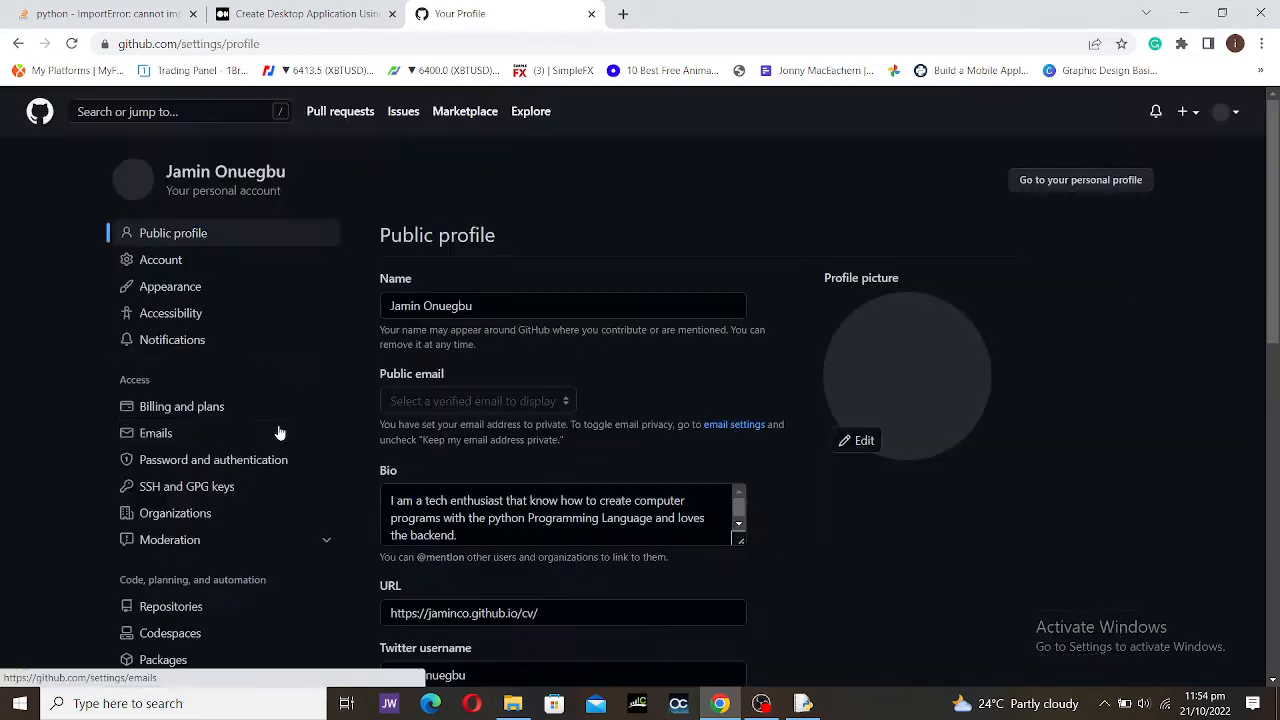
click(494, 318)
key(ctrl+a)
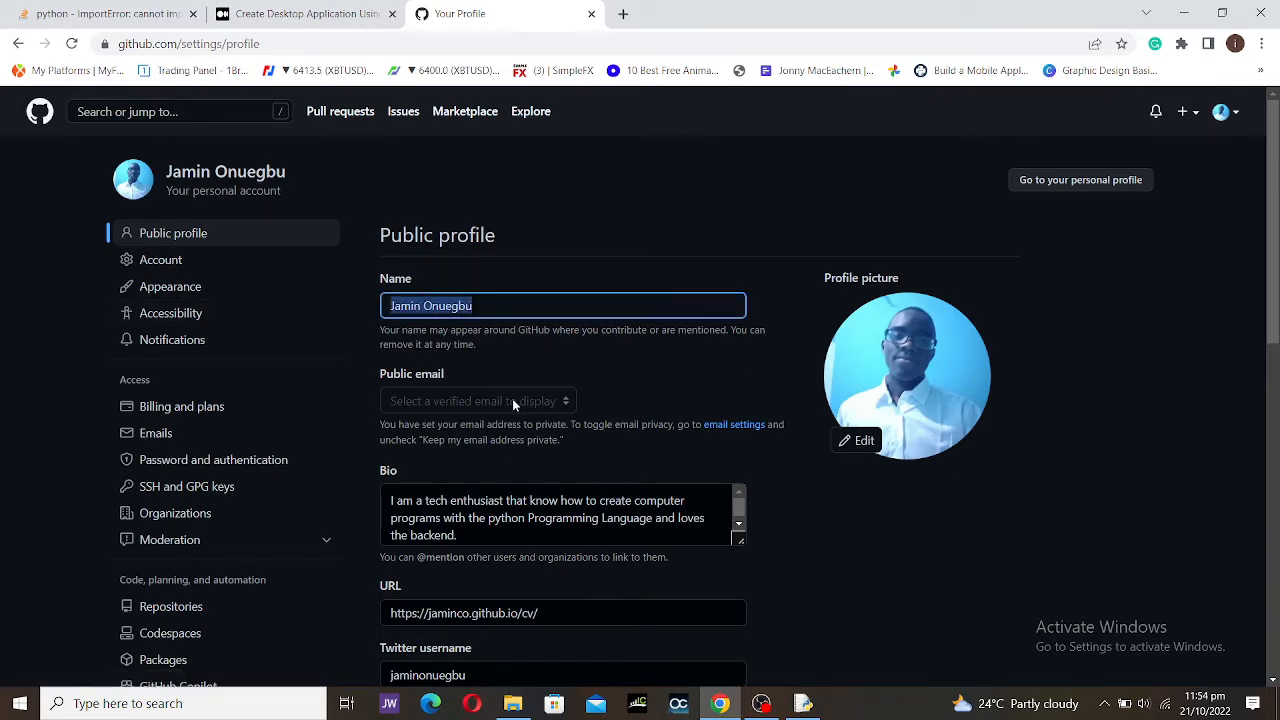
scroll(512, 398, down, 1)
click(442, 319)
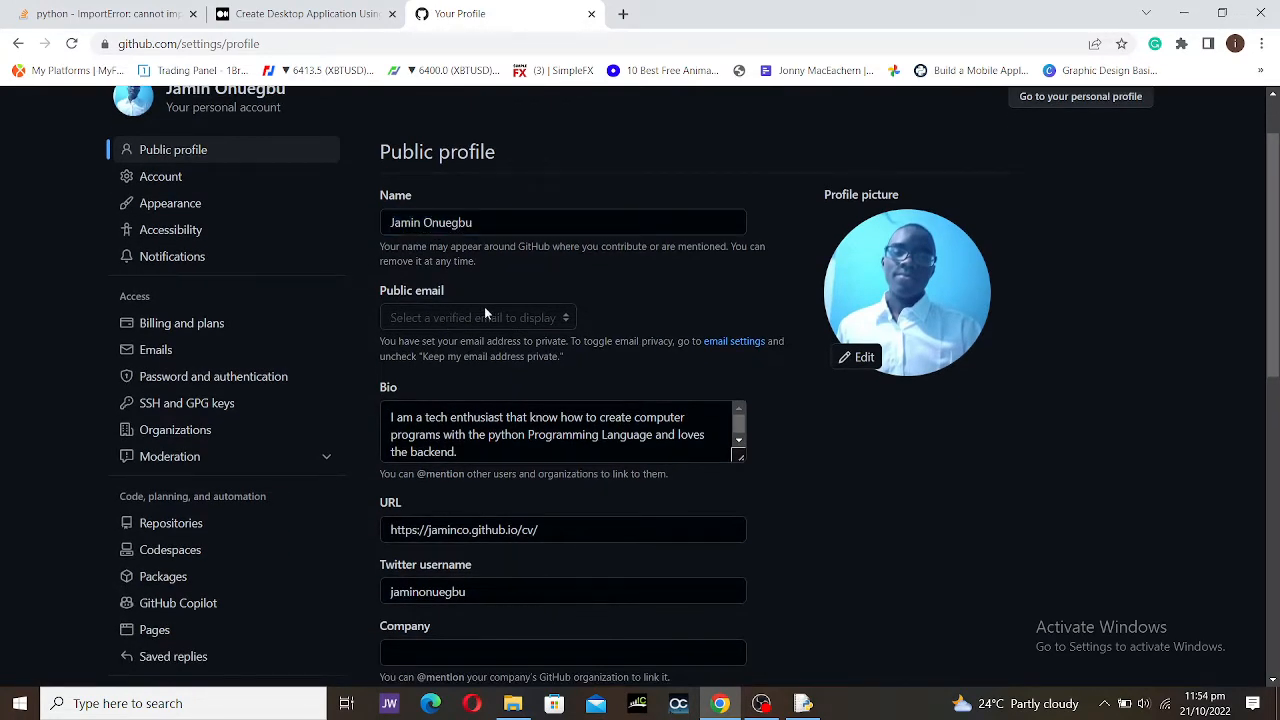
scroll(470, 418, down, 1)
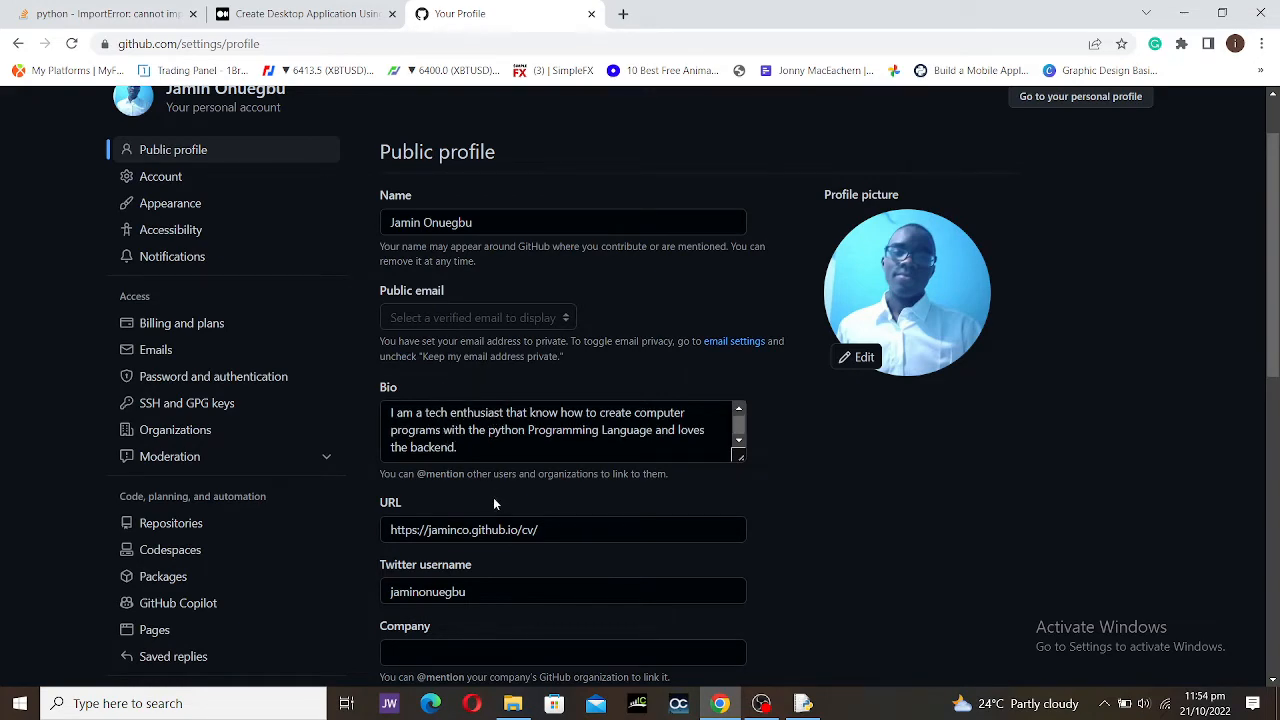
scroll(494, 501, down, 1)
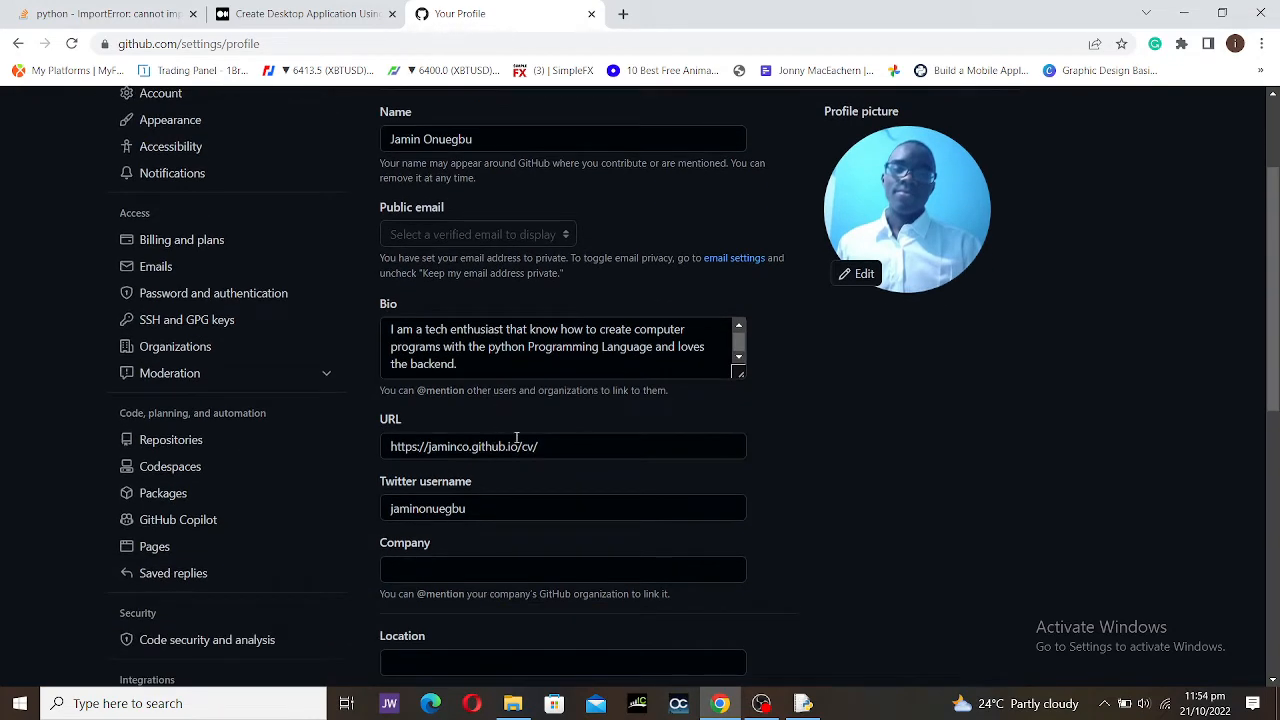
click(544, 446)
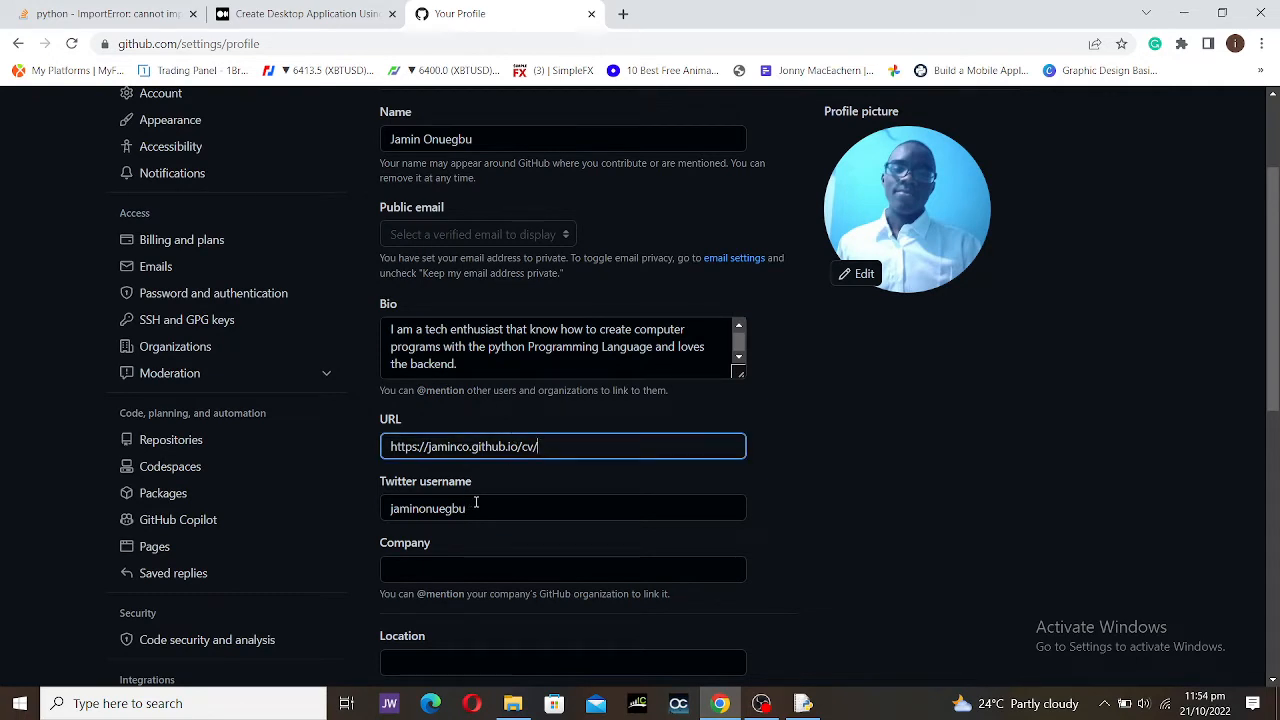
click(476, 506)
click(243, 496)
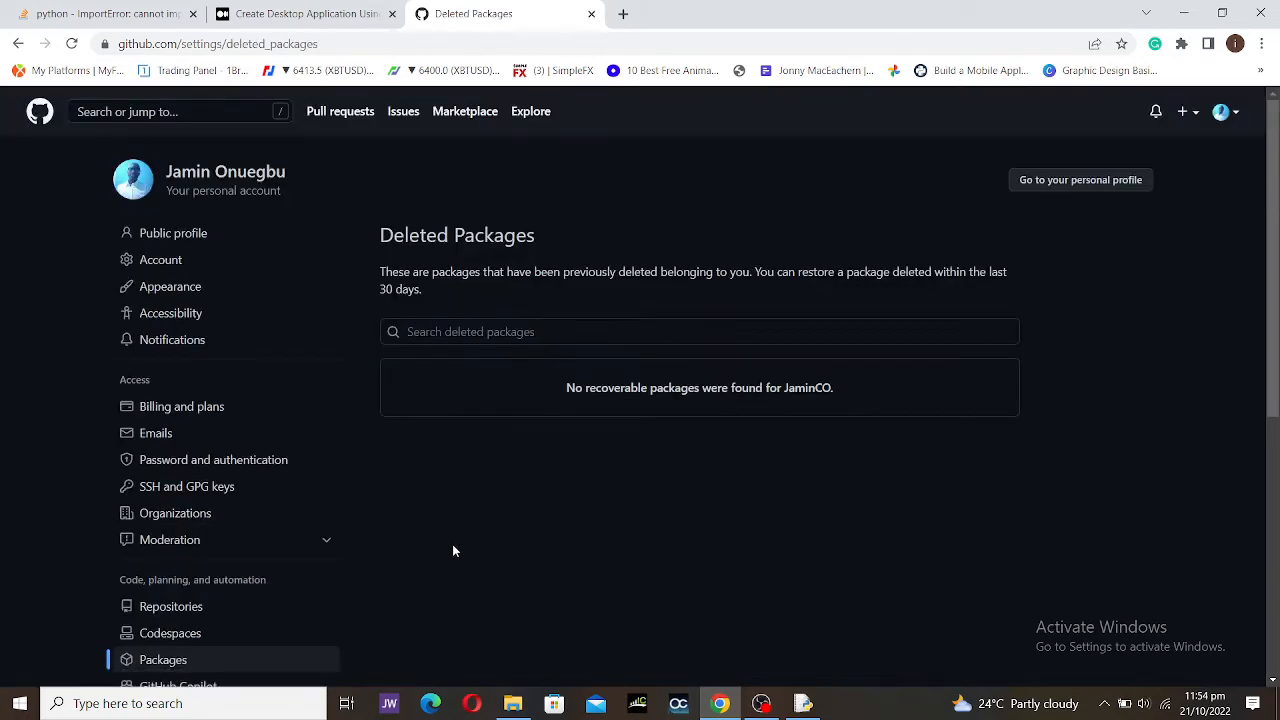
click(18, 43)
scroll(661, 453, down, 3)
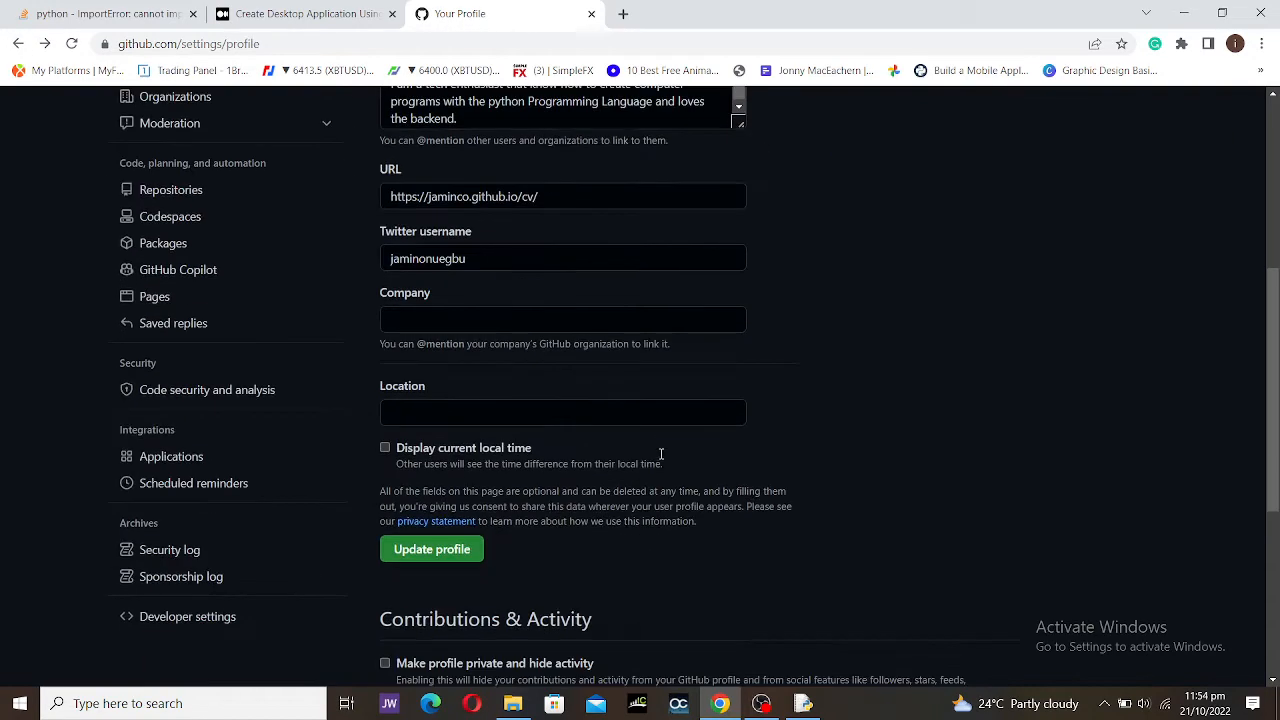
scroll(575, 430, down, 3)
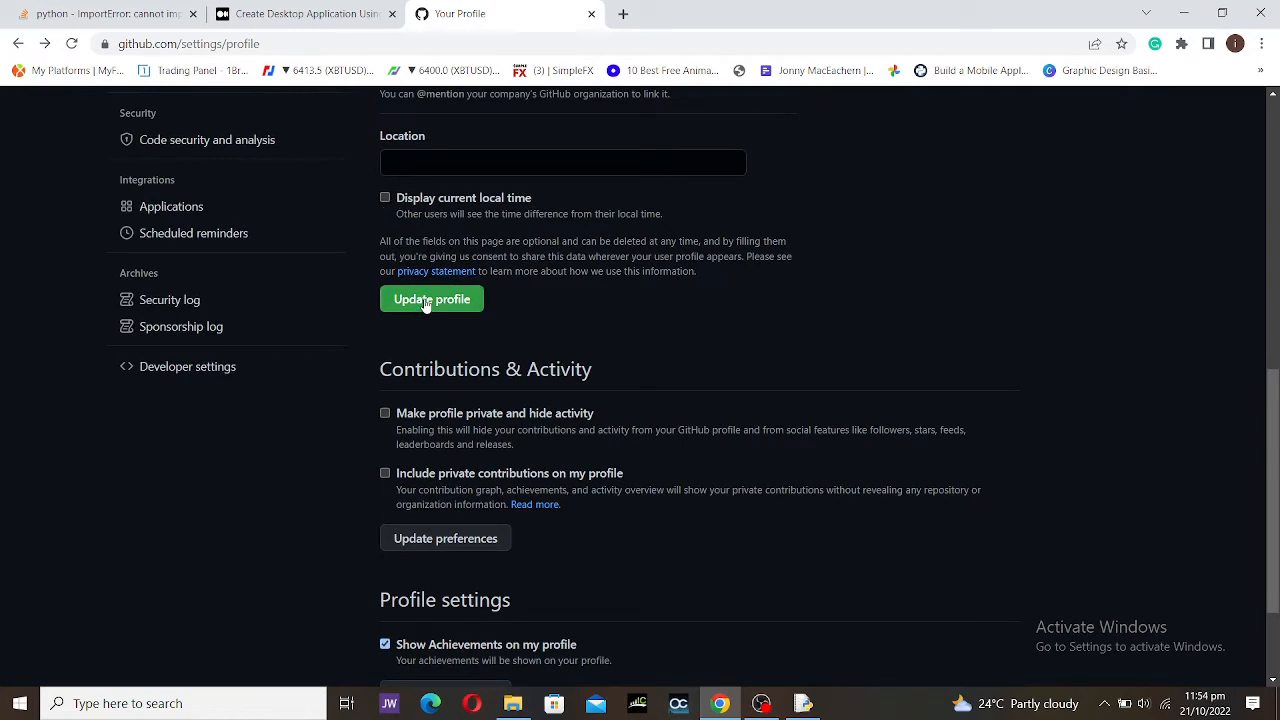
scroll(440, 310, down, 2)
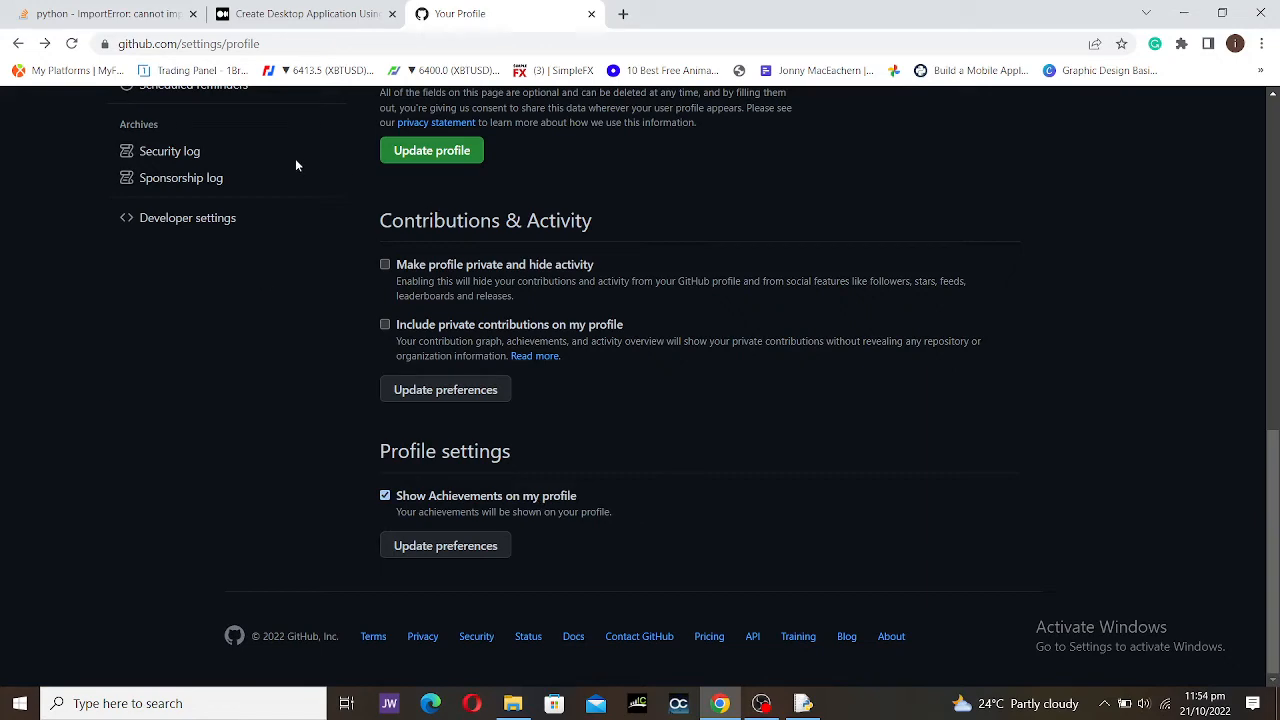
scroll(145, 215, up, 3)
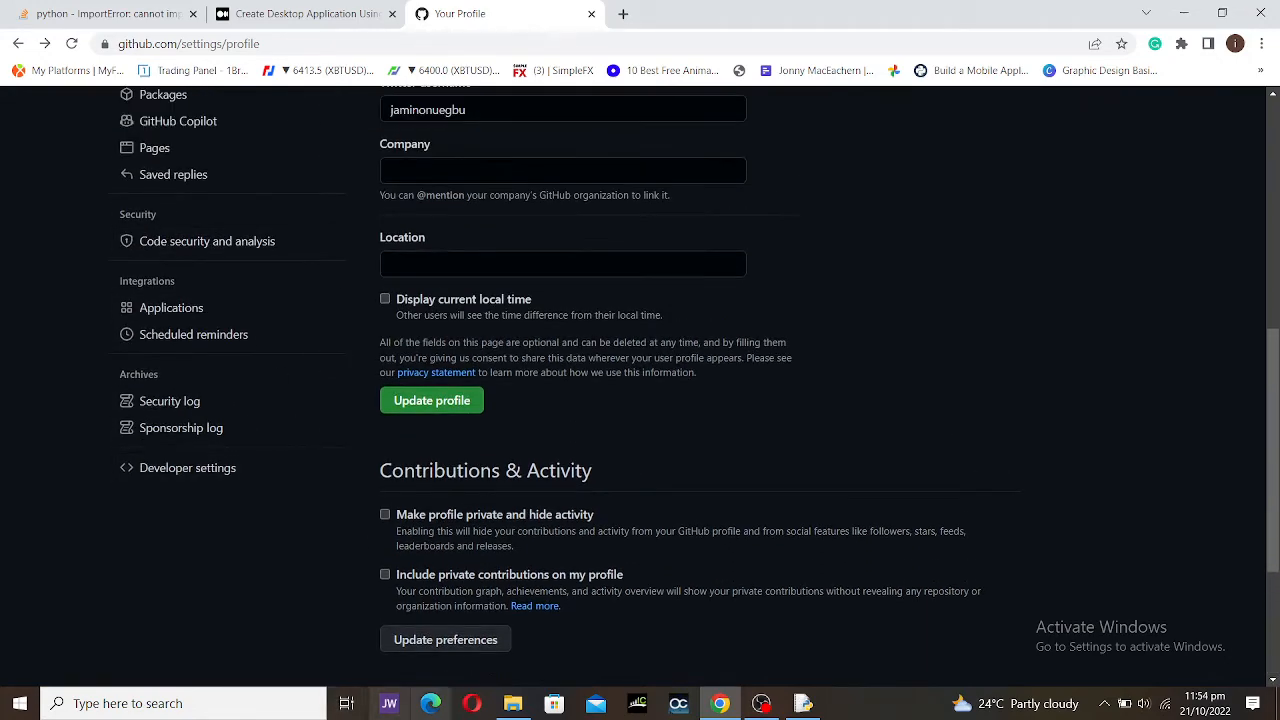
scroll(297, 393, up, 6)
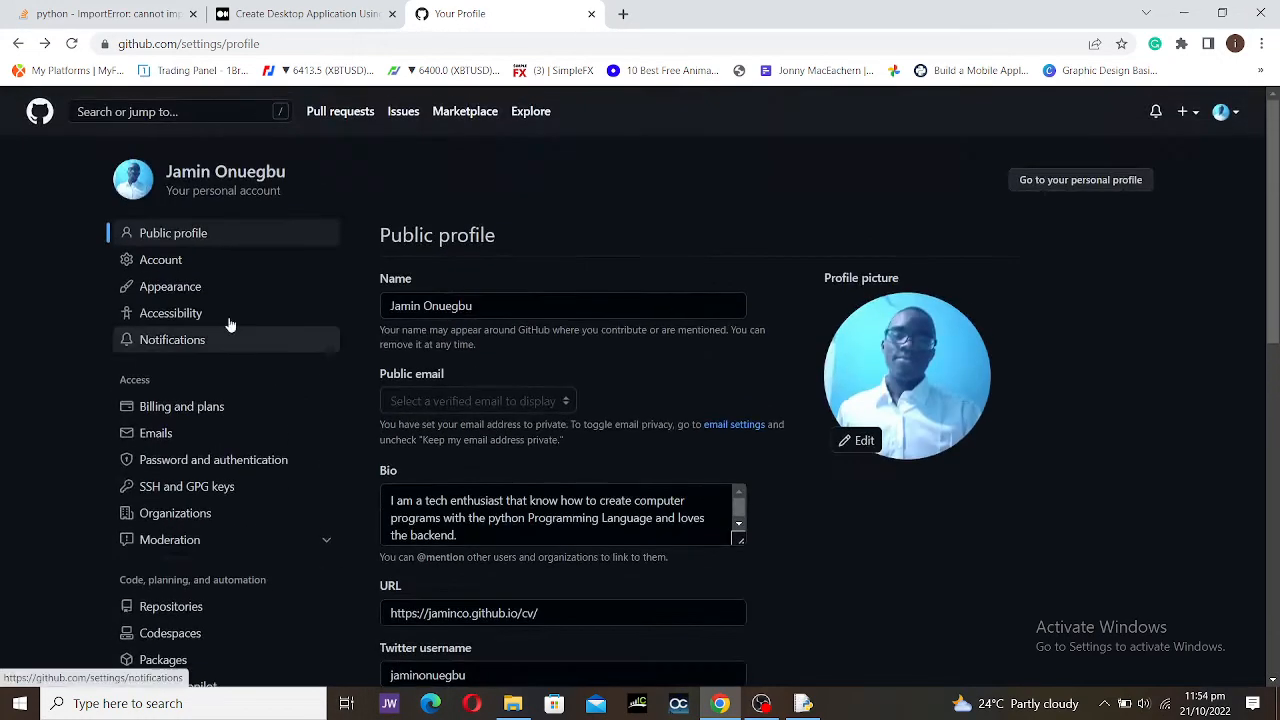
Step: Review the Account settings: change username, export data, successor settings and delete account
click(195, 263)
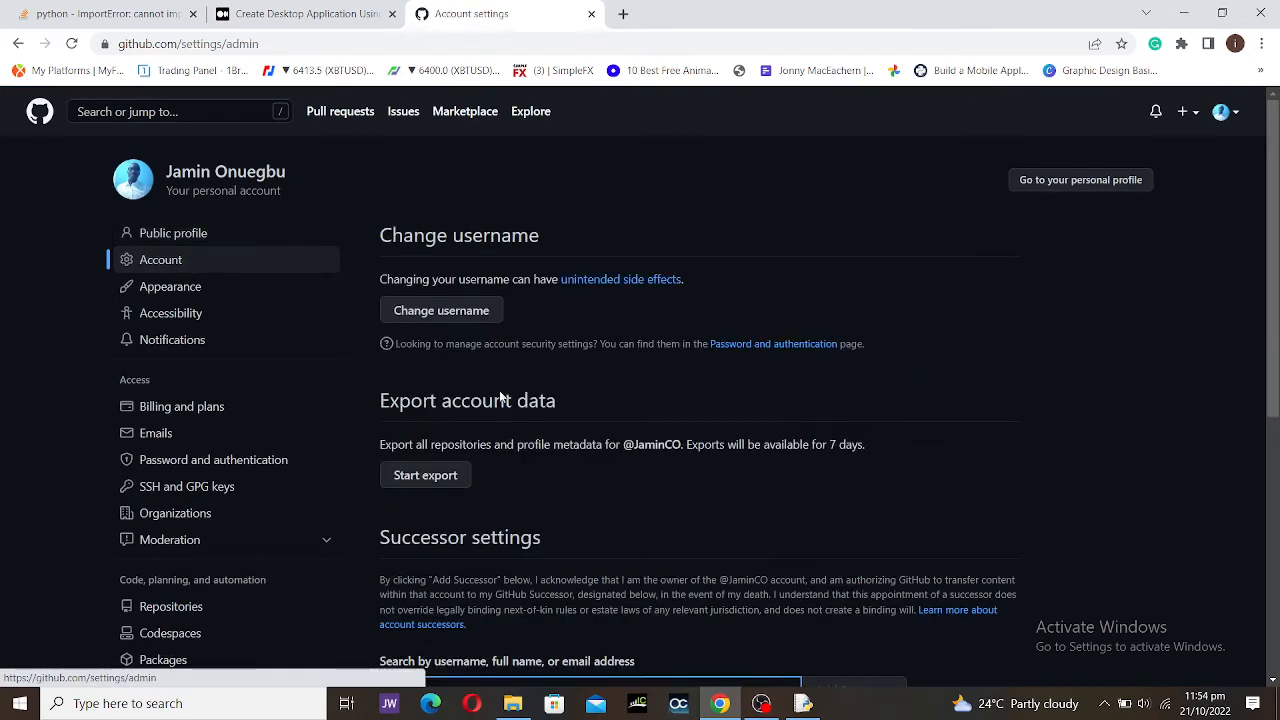
scroll(520, 420, down, 2)
scroll(530, 430, up, 2)
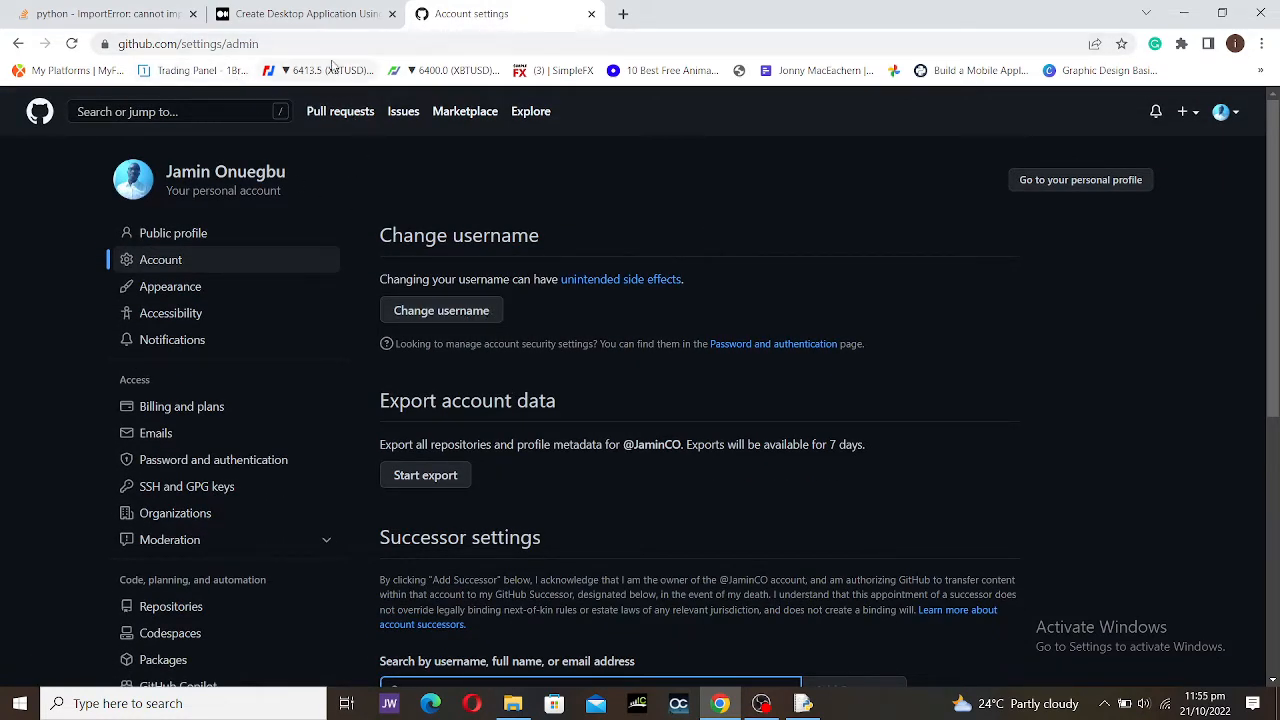
scroll(714, 567, down, 3)
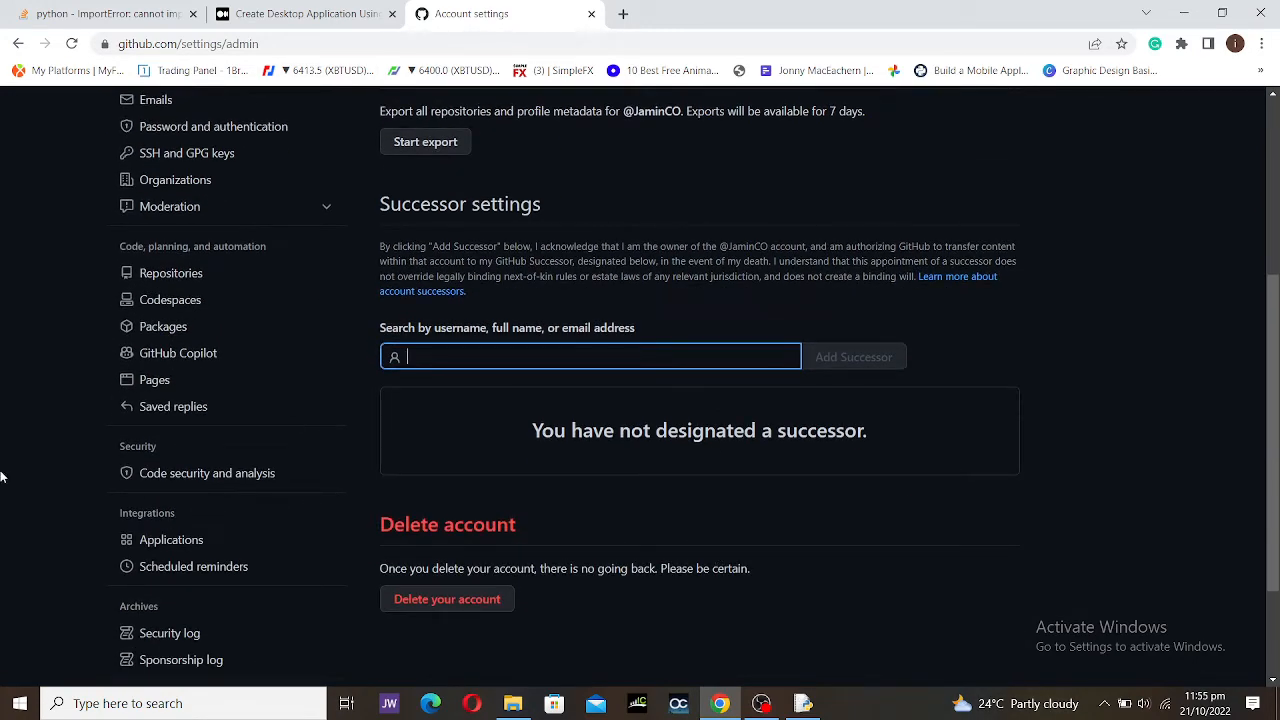
scroll(6, 478, up, 3)
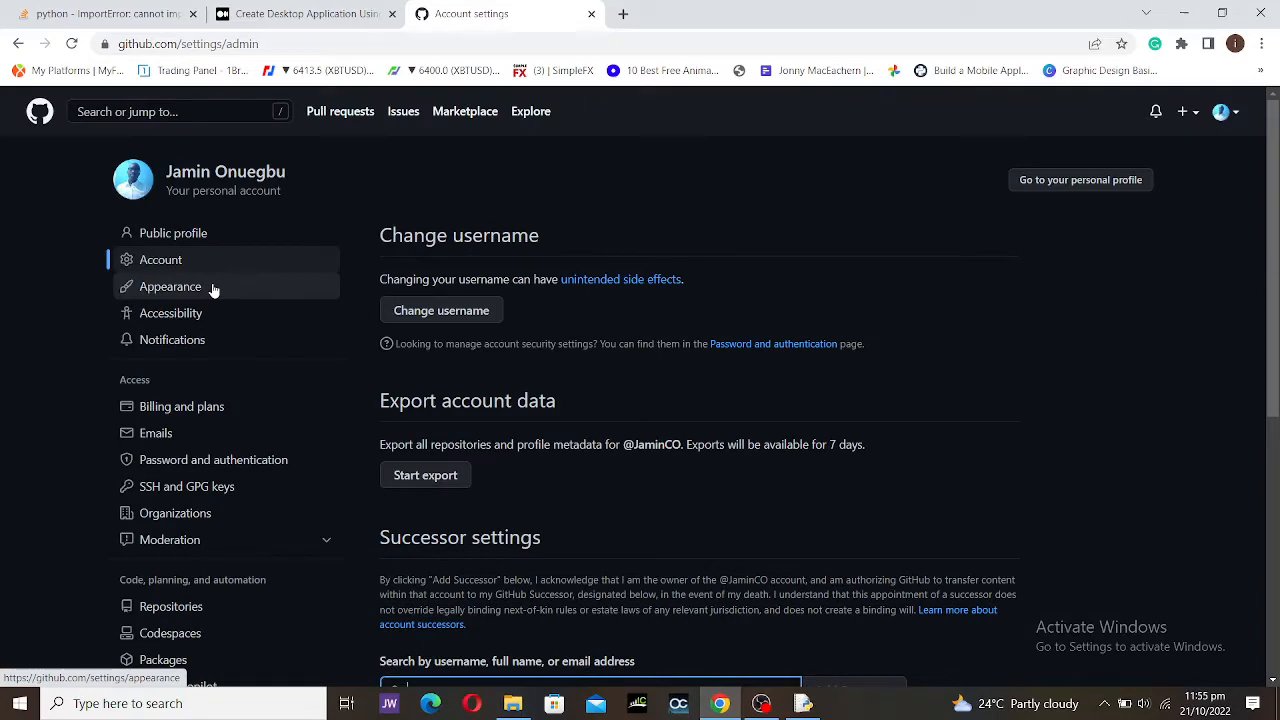
Step: Review the Appearance settings: Dark default themes, emoji skin tone and tab size 8
click(212, 288)
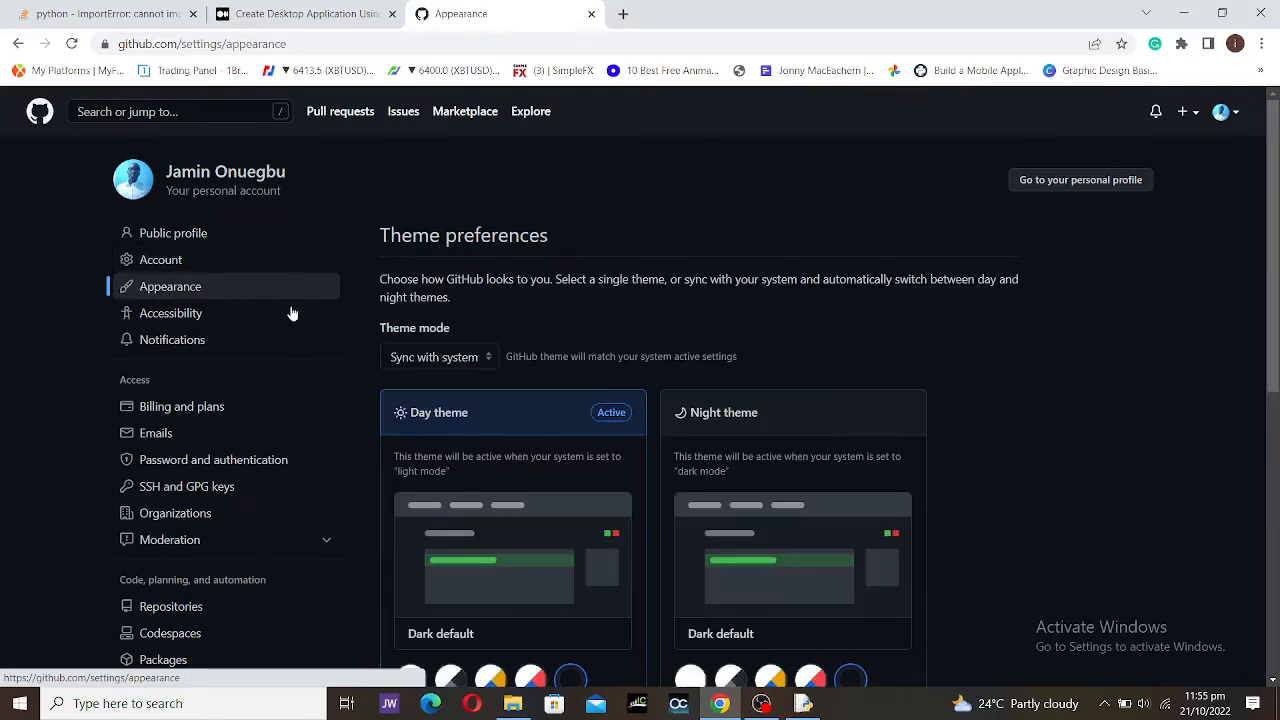
scroll(668, 525, down, 2)
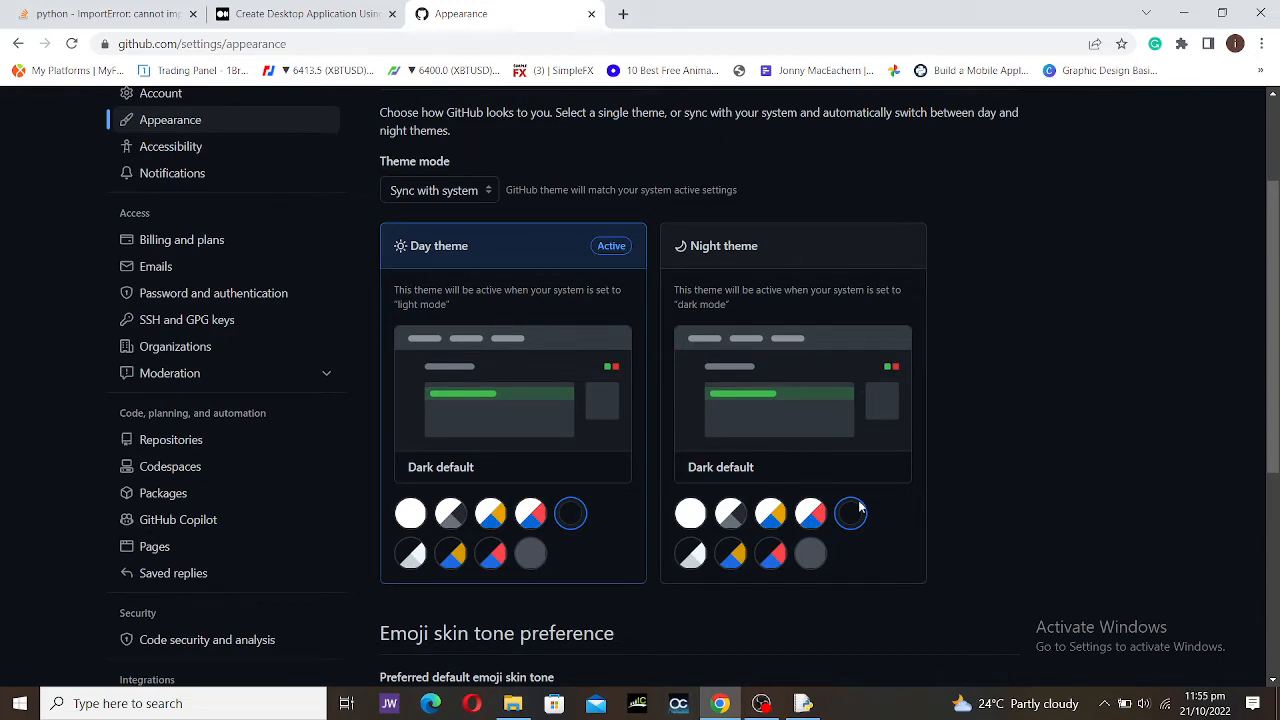
scroll(738, 562, down, 3)
scroll(747, 556, down, 1)
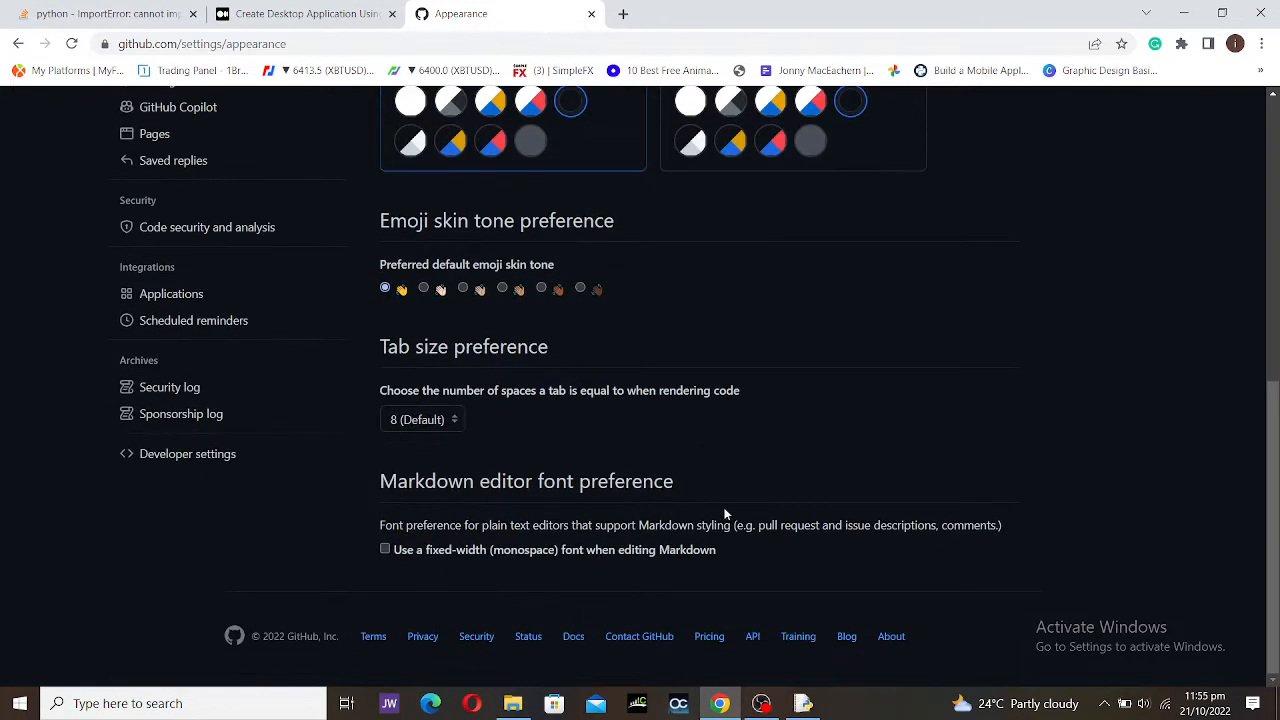
scroll(197, 535, up, 6)
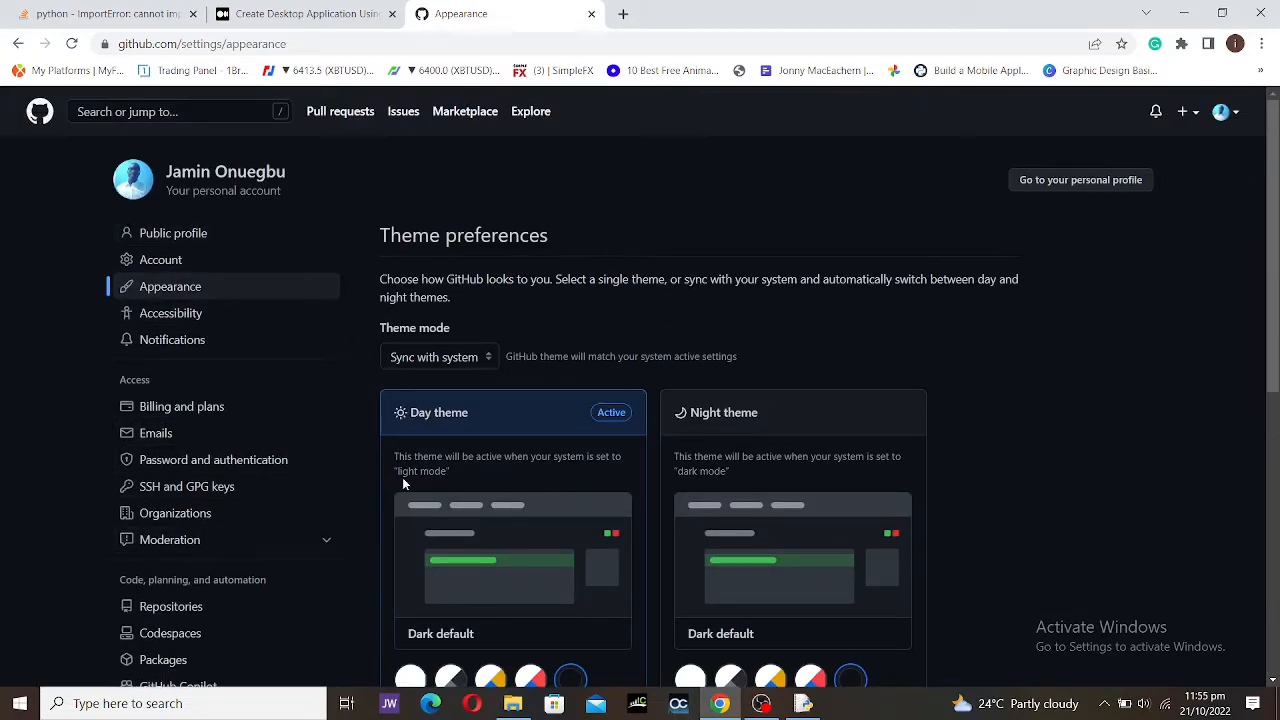
scroll(185, 549, down, 2)
scroll(185, 549, down, 2)
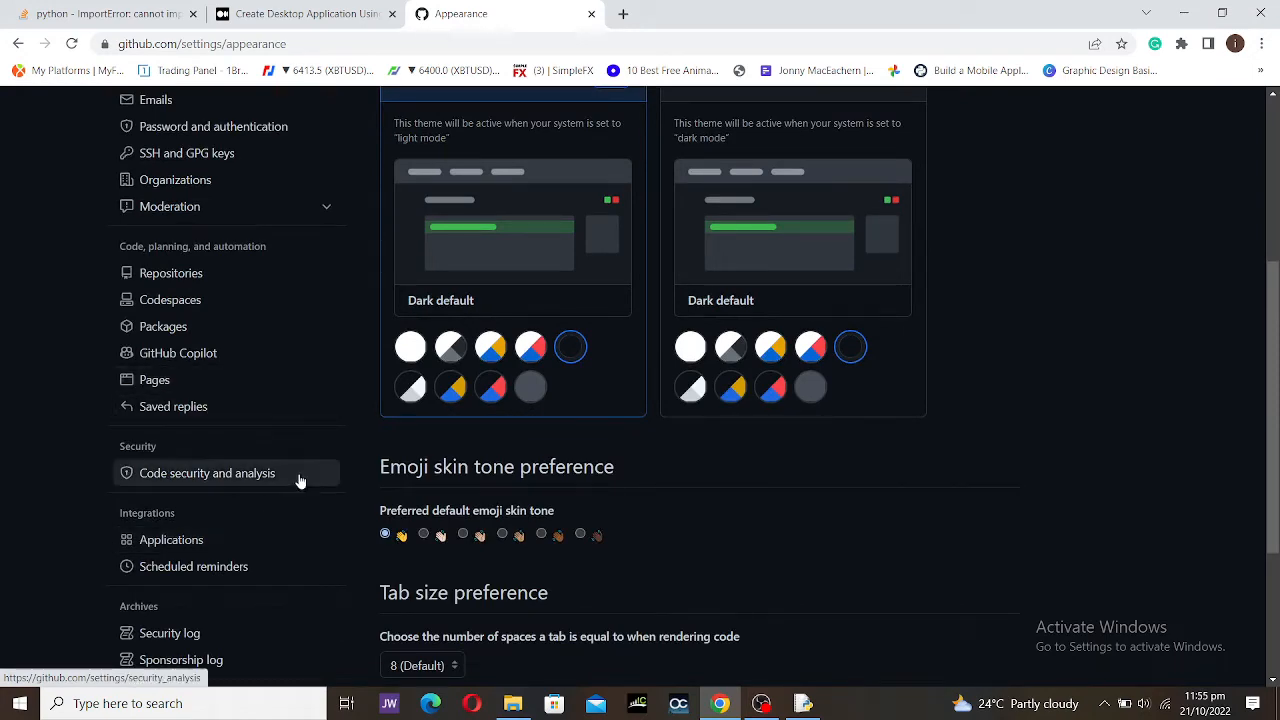
scroll(300, 480, up, 4)
scroll(375, 545, down, 4)
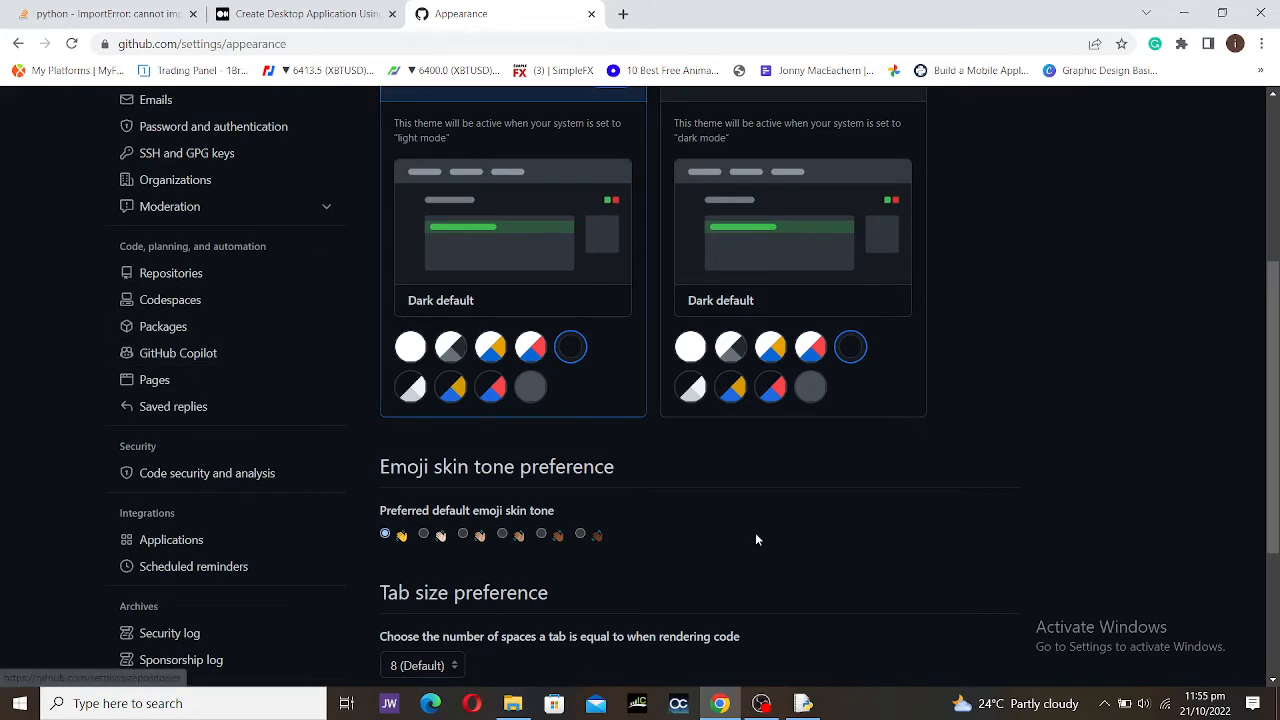
scroll(755, 532, up, 3)
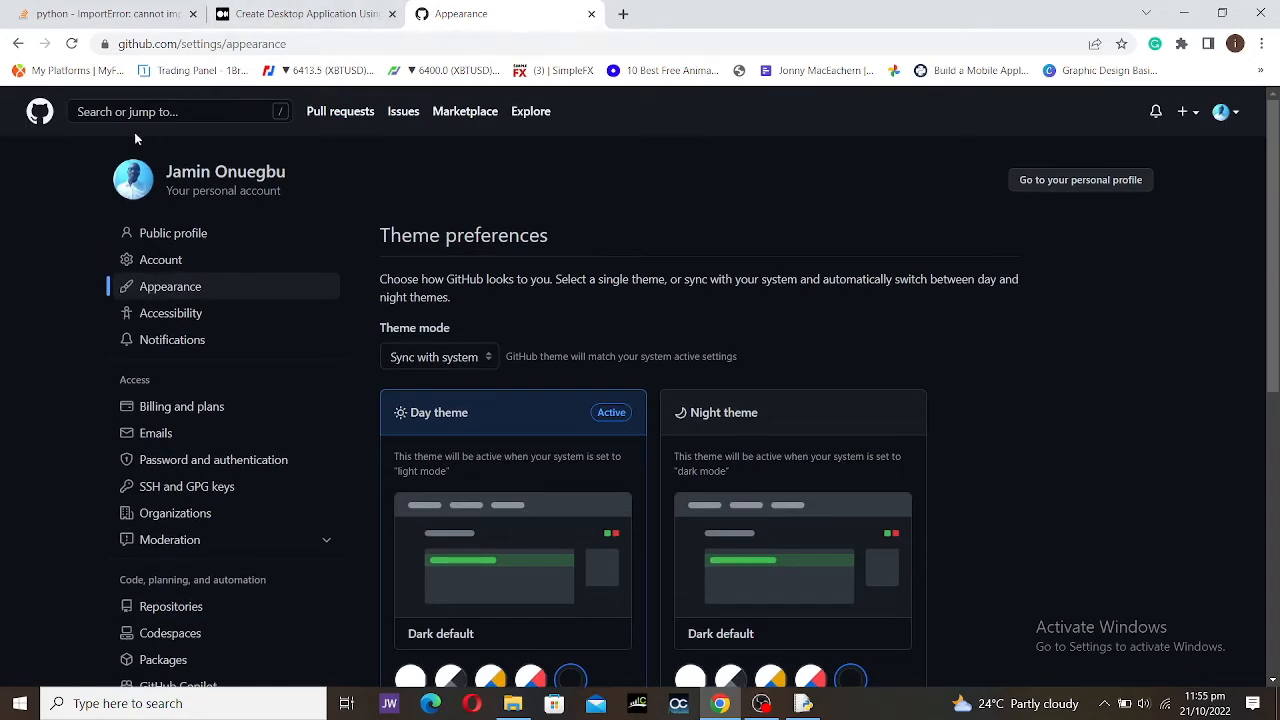
Step: Return to the dashboard and enter 'telepay' as a new Public repository name
click(39, 111)
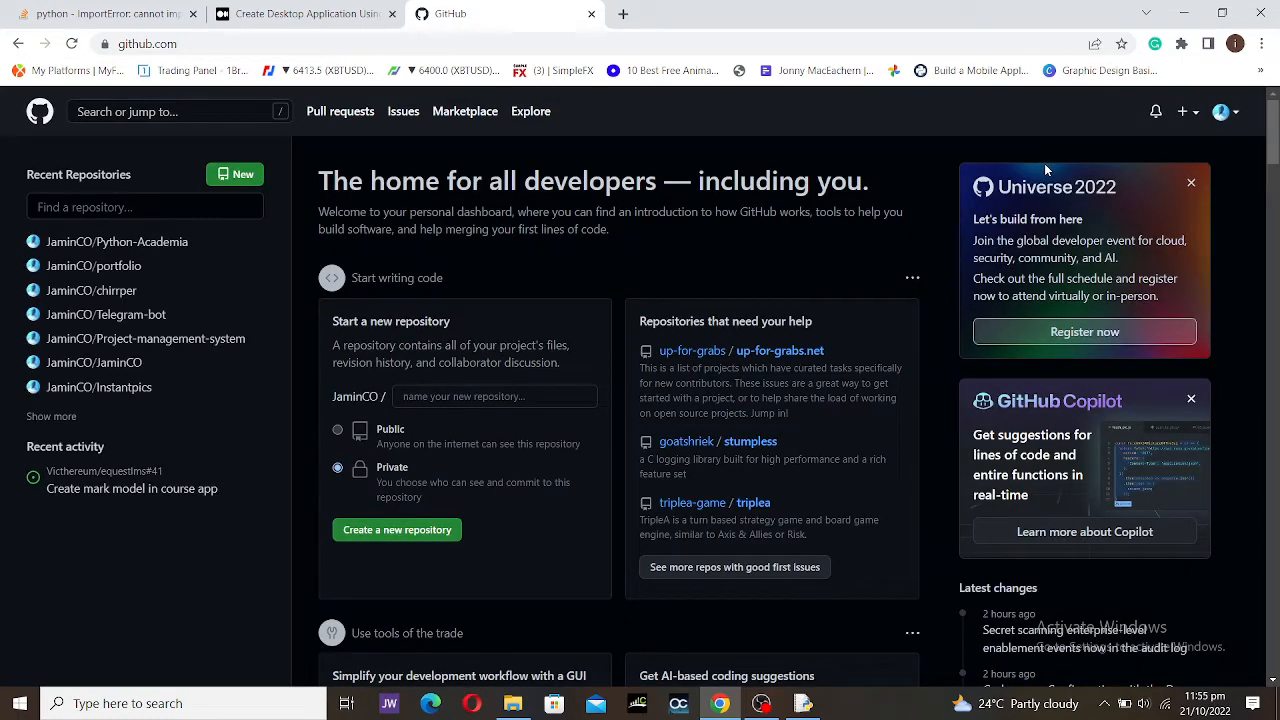
click(423, 394)
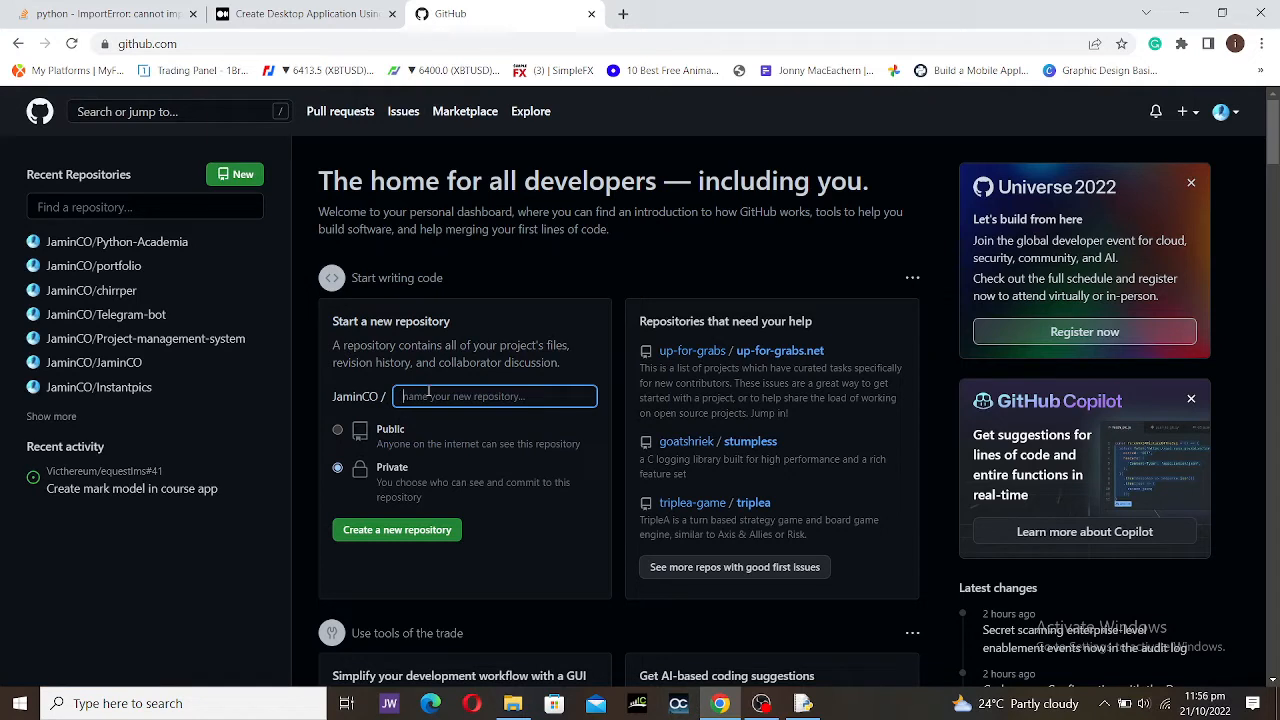
text(telepay)
click(337, 431)
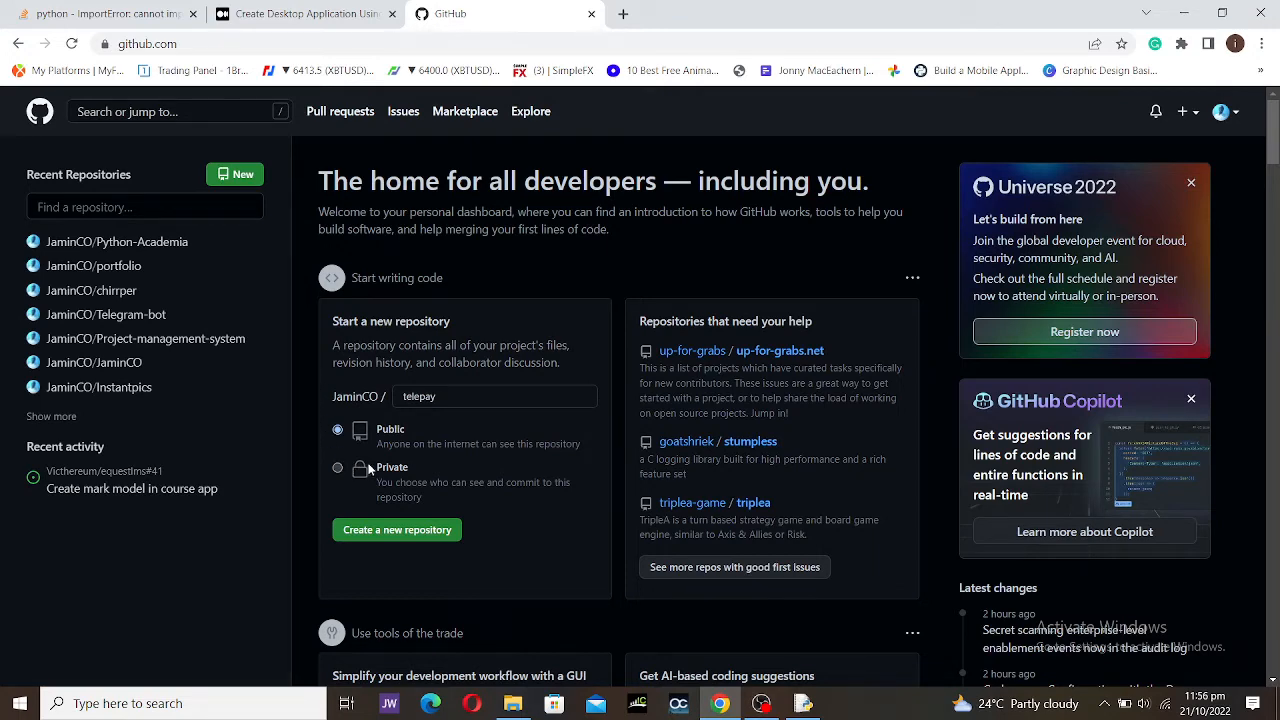
scroll(470, 424, down, 3)
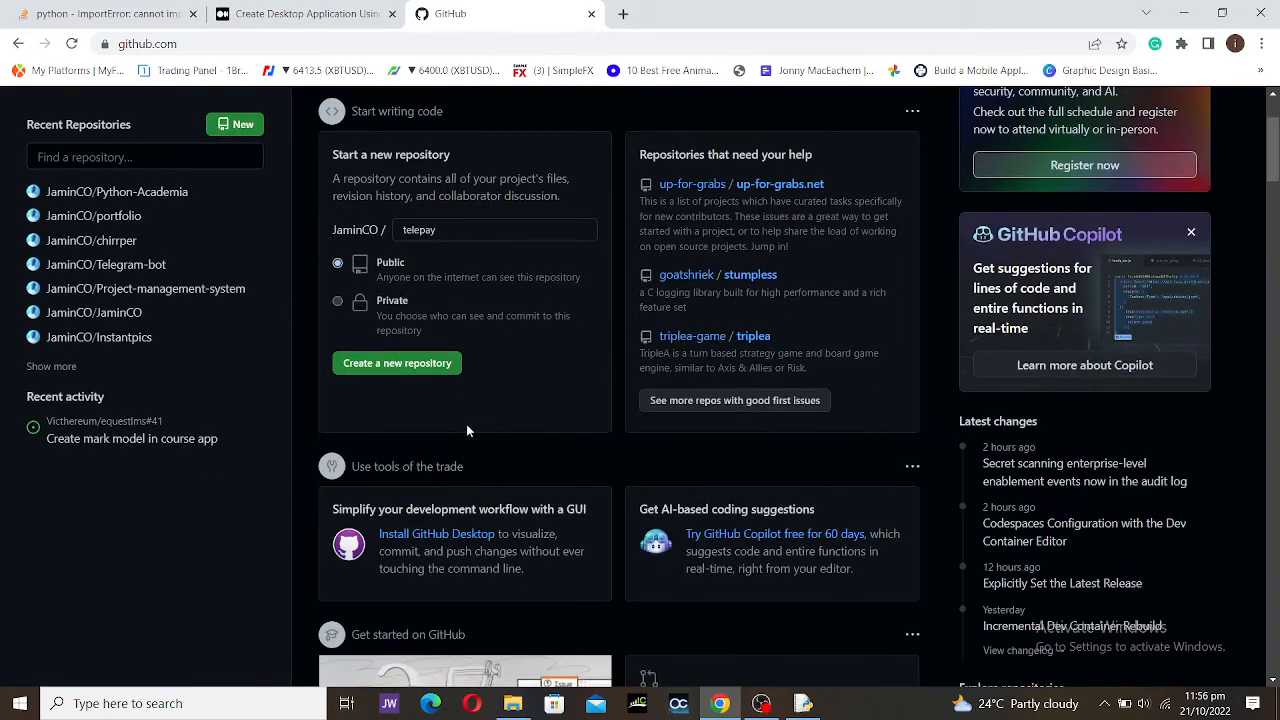
scroll(426, 412, up, 3)
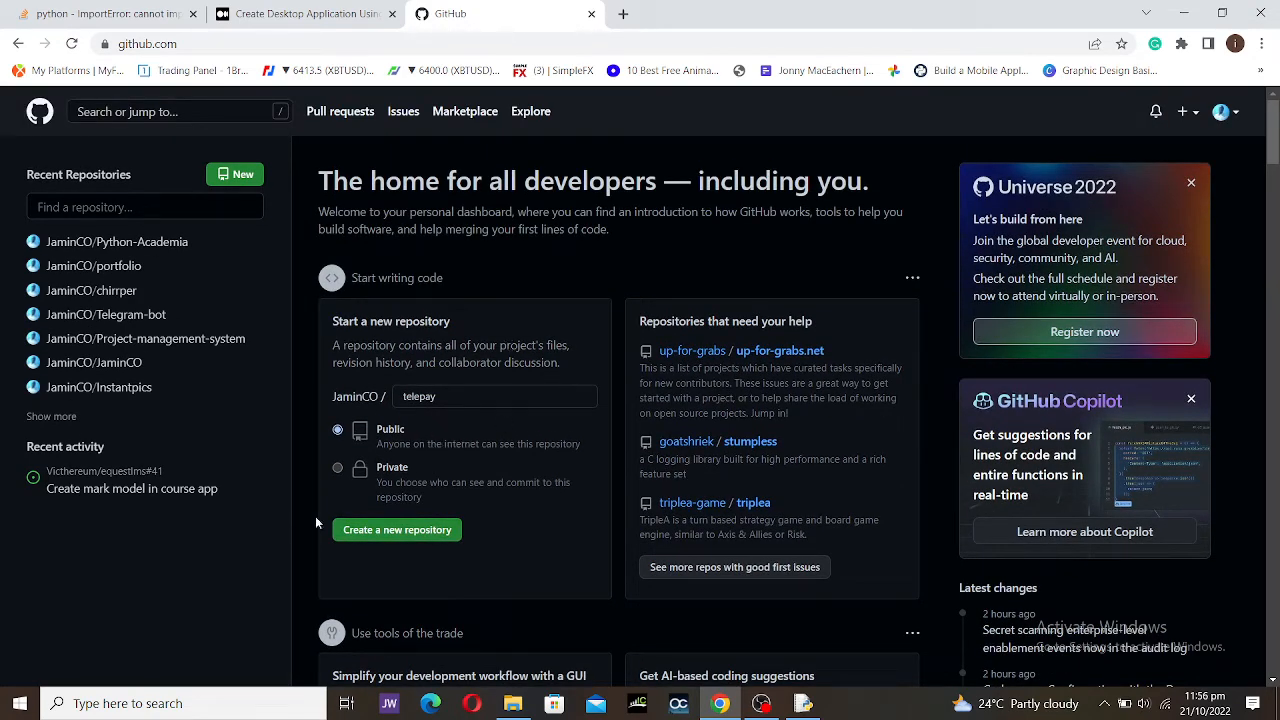
scroll(454, 534, down, 6)
scroll(456, 533, up, 6)
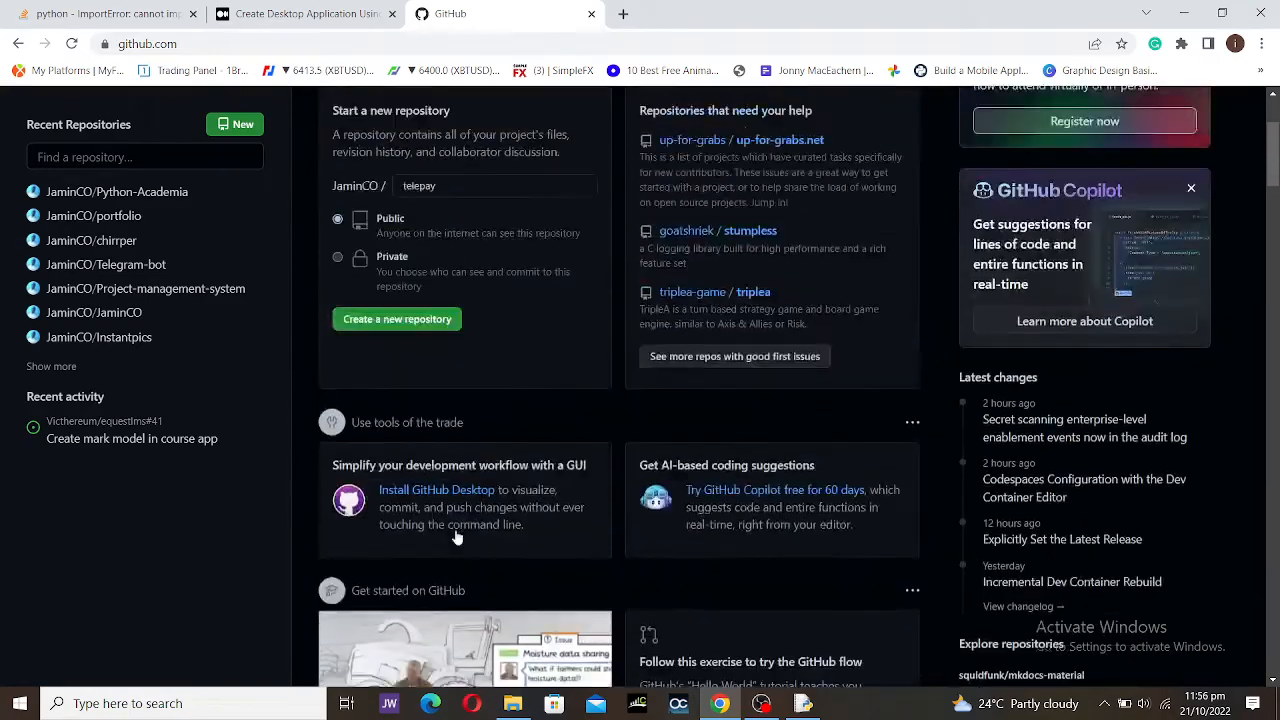
scroll(486, 513, down, 4)
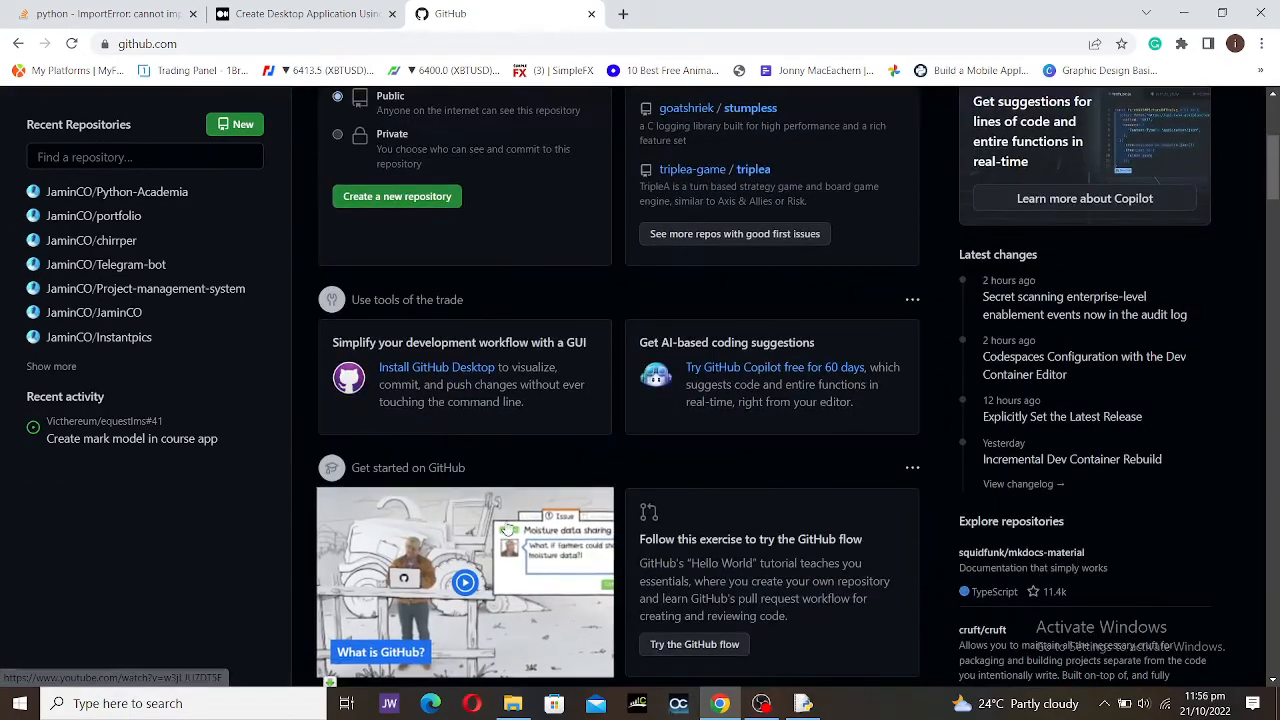
scroll(500, 525, down, 5)
scroll(507, 526, up, 9)
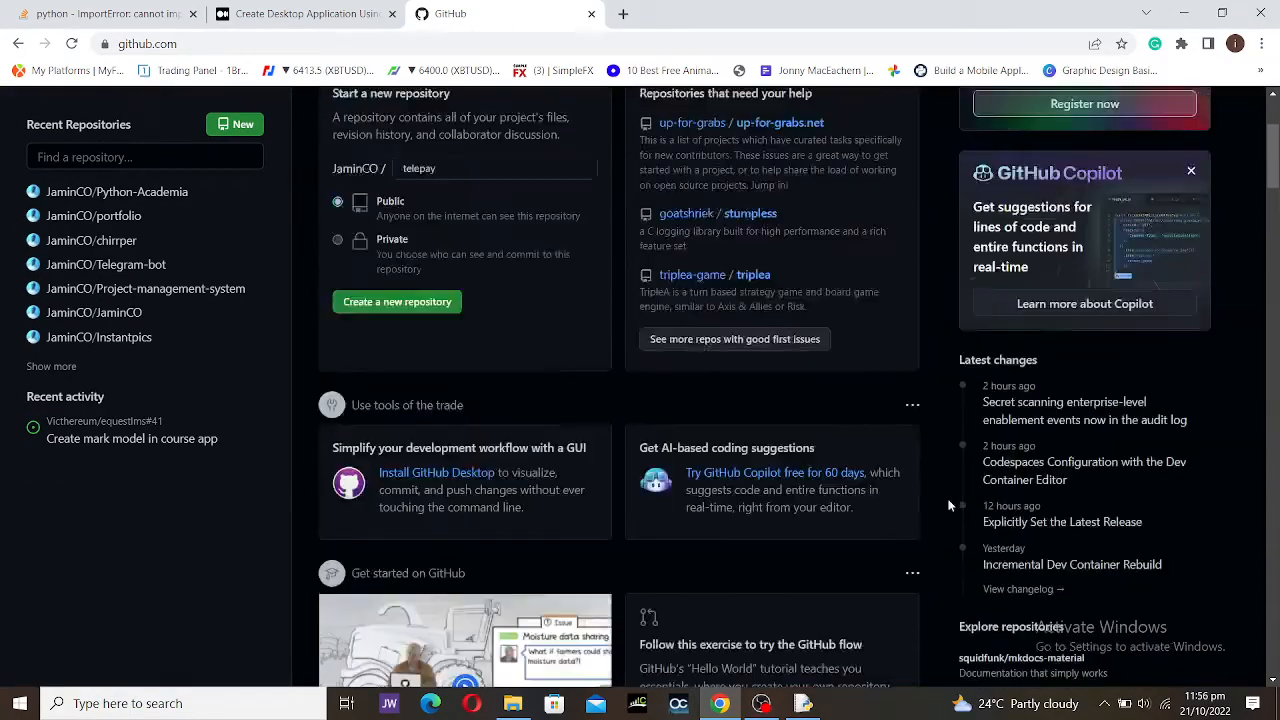
Step: Start a new repository and name it 'python-projects'
click(1184, 112)
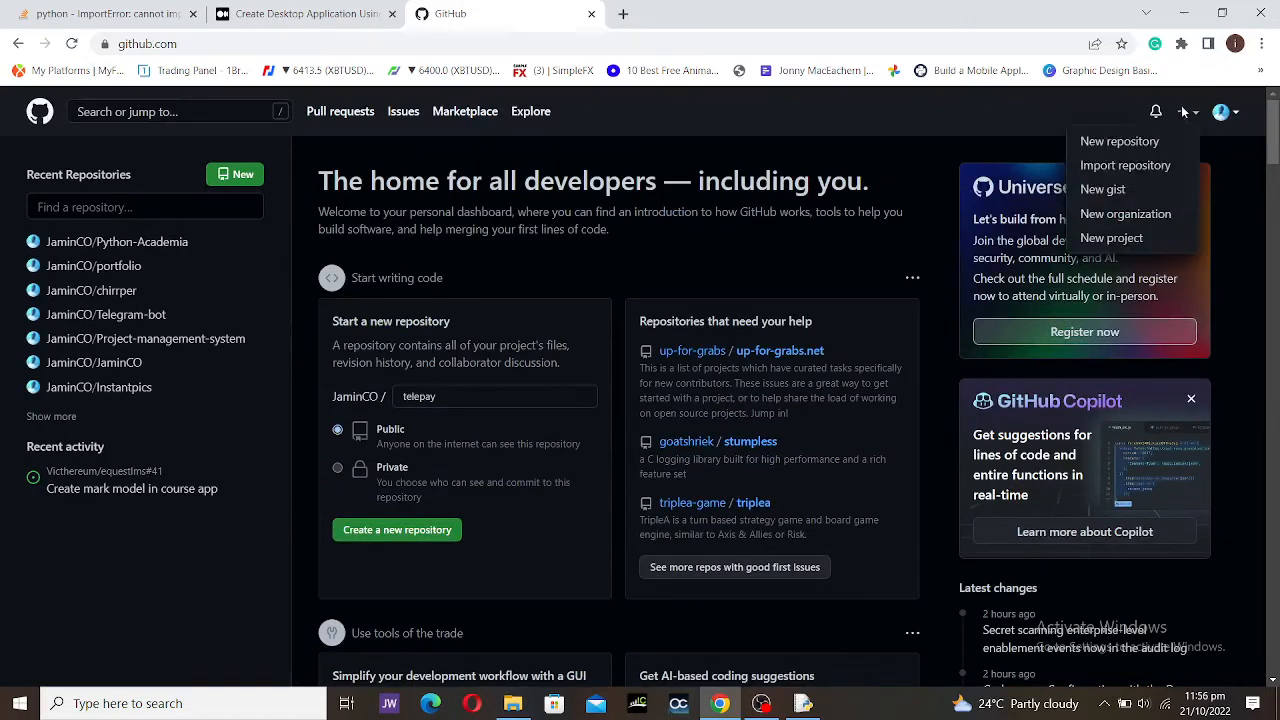
click(1116, 144)
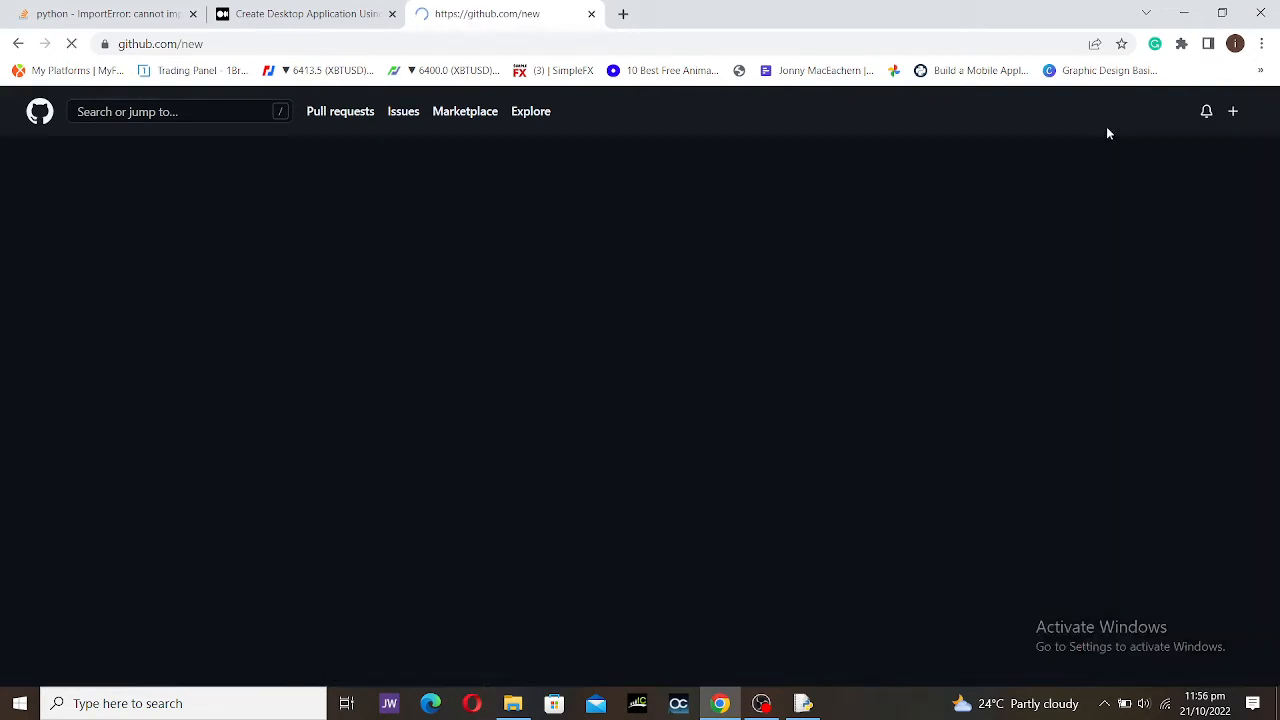
click(481, 300)
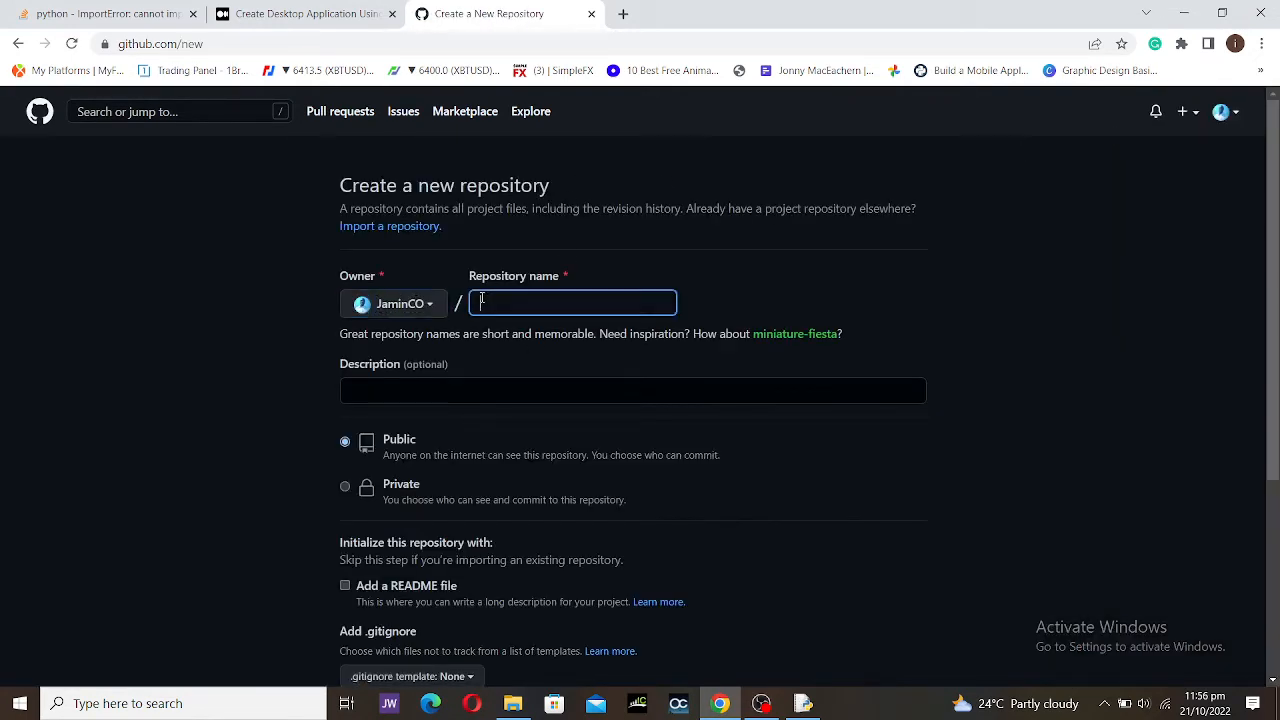
click(480, 256)
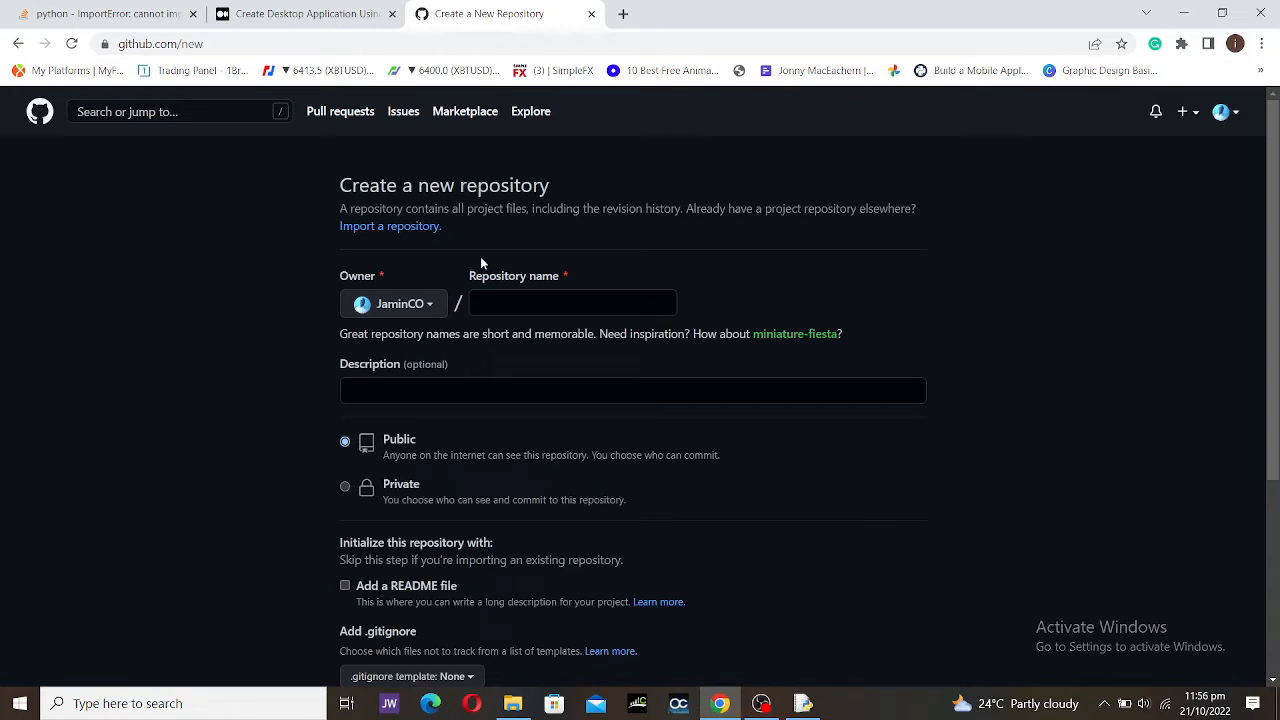
click(494, 306)
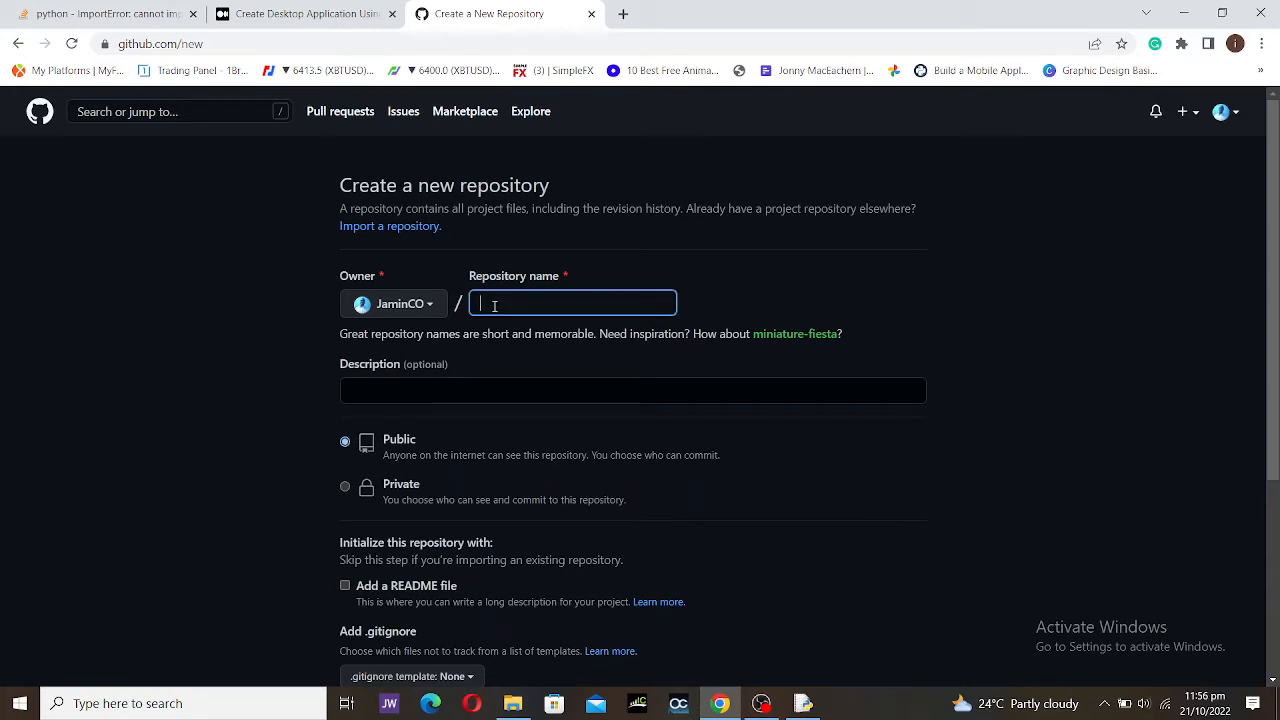
text(python-e)
key(BackSpace)
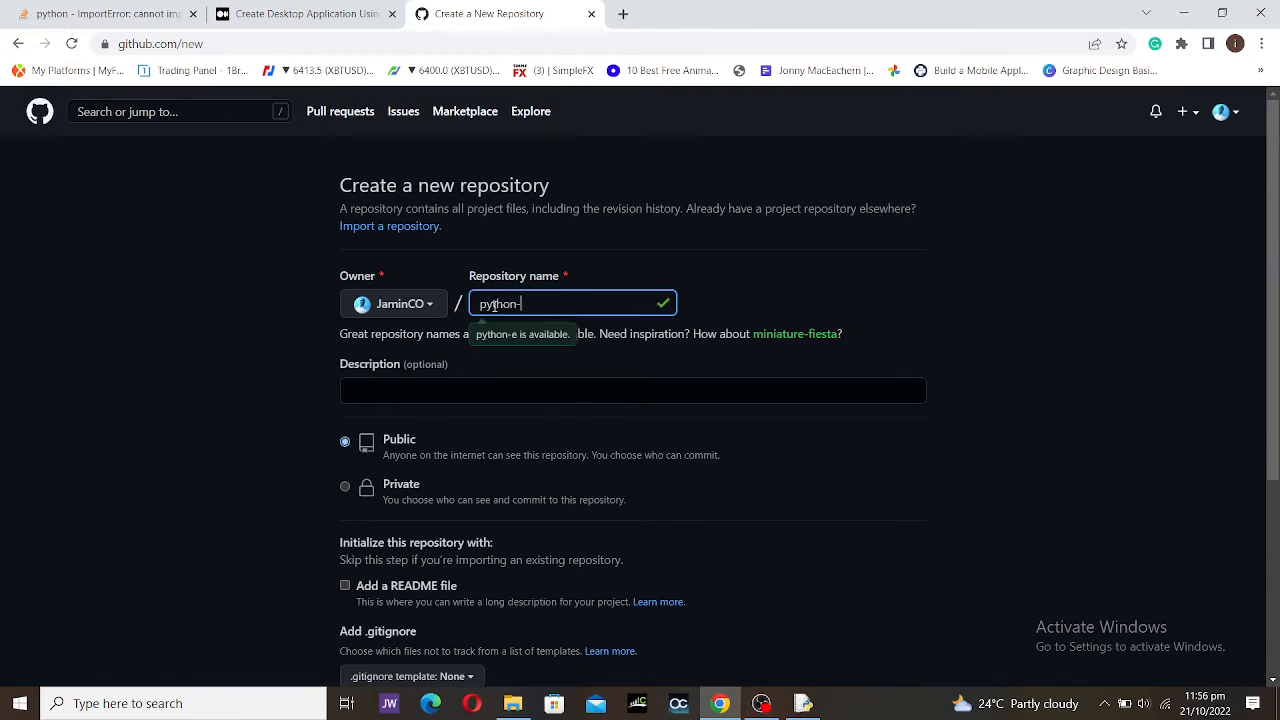
text(projects)
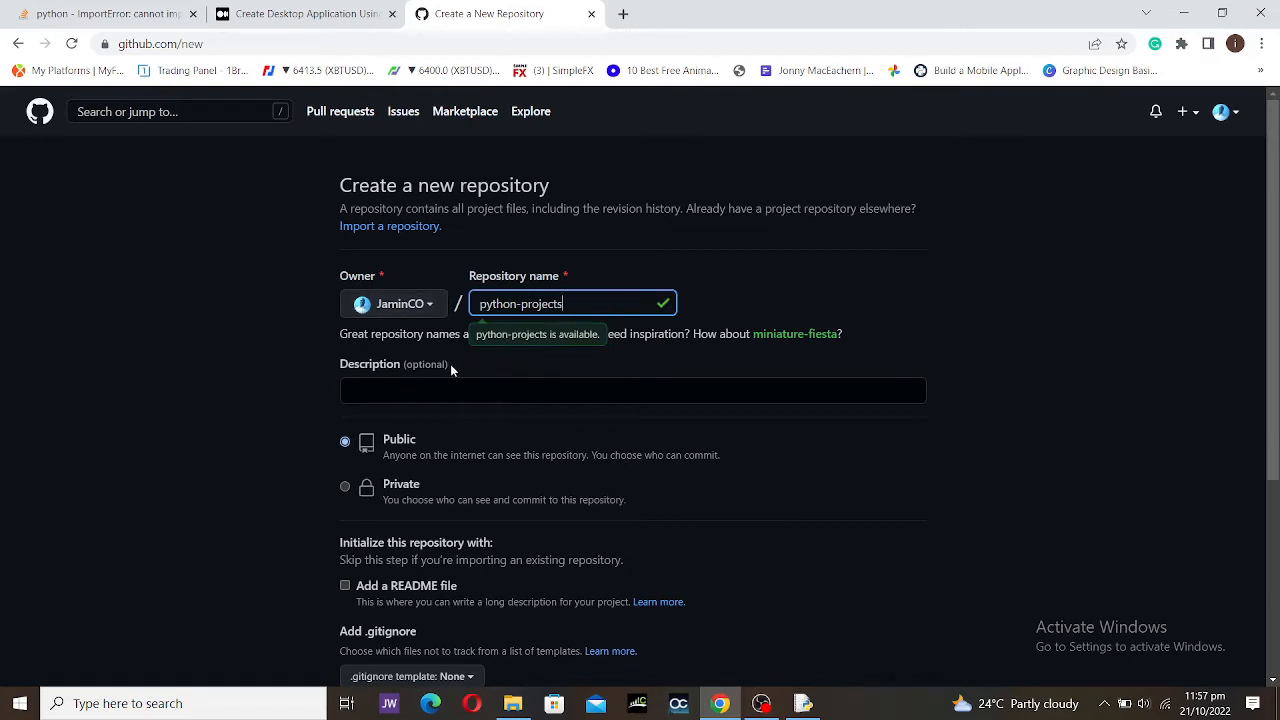
Step: Add the description 'my python projects' and include a README file
click(398, 381)
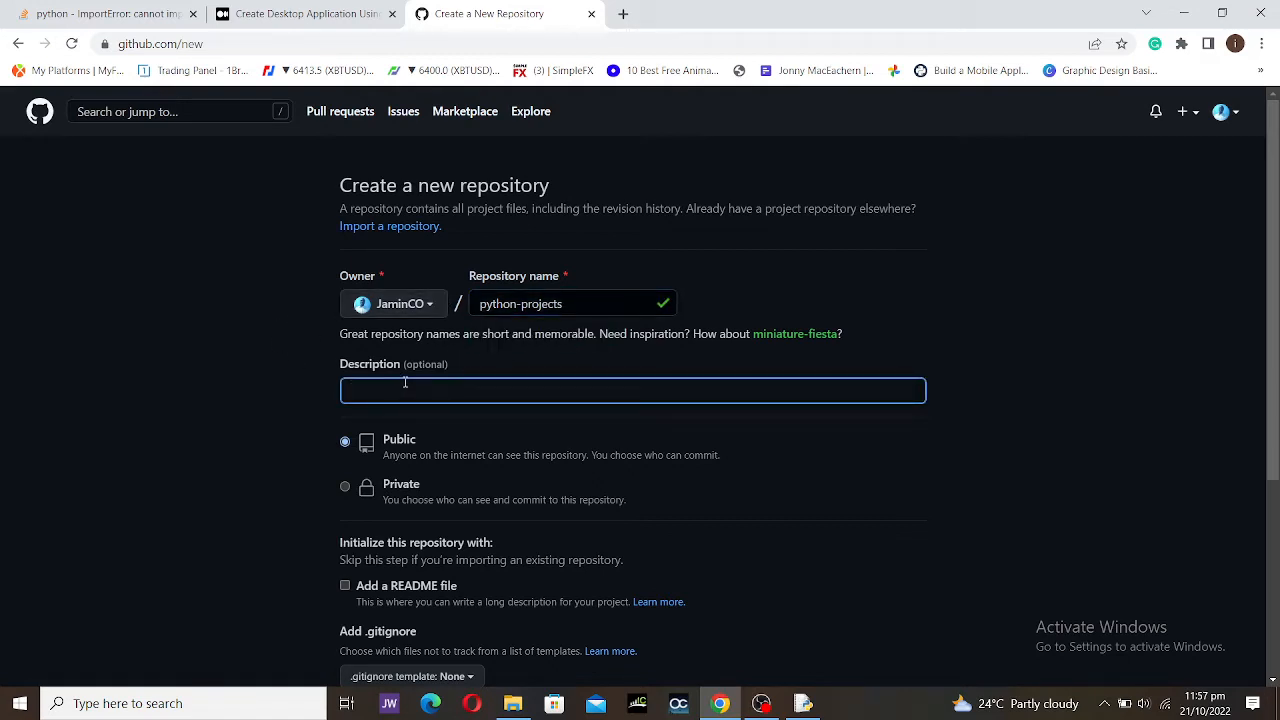
text(my python projects)
scroll(360, 545, down, 1)
scroll(360, 545, down, 1)
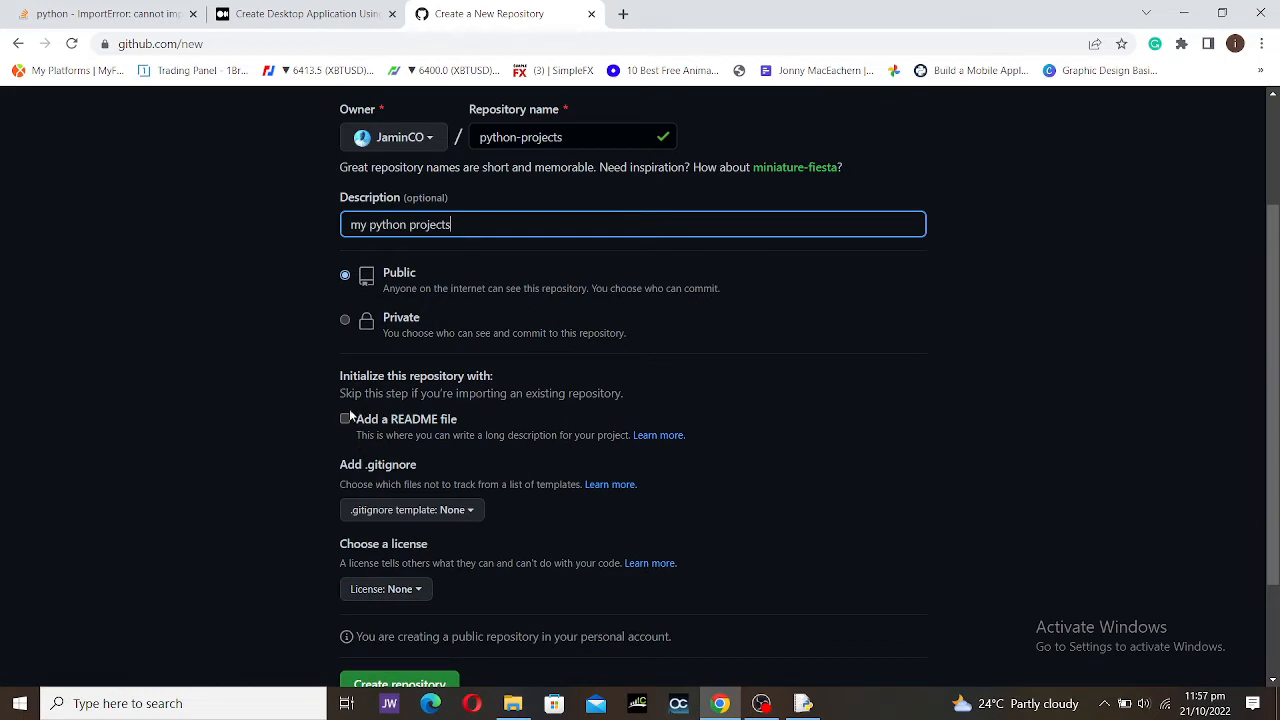
click(346, 419)
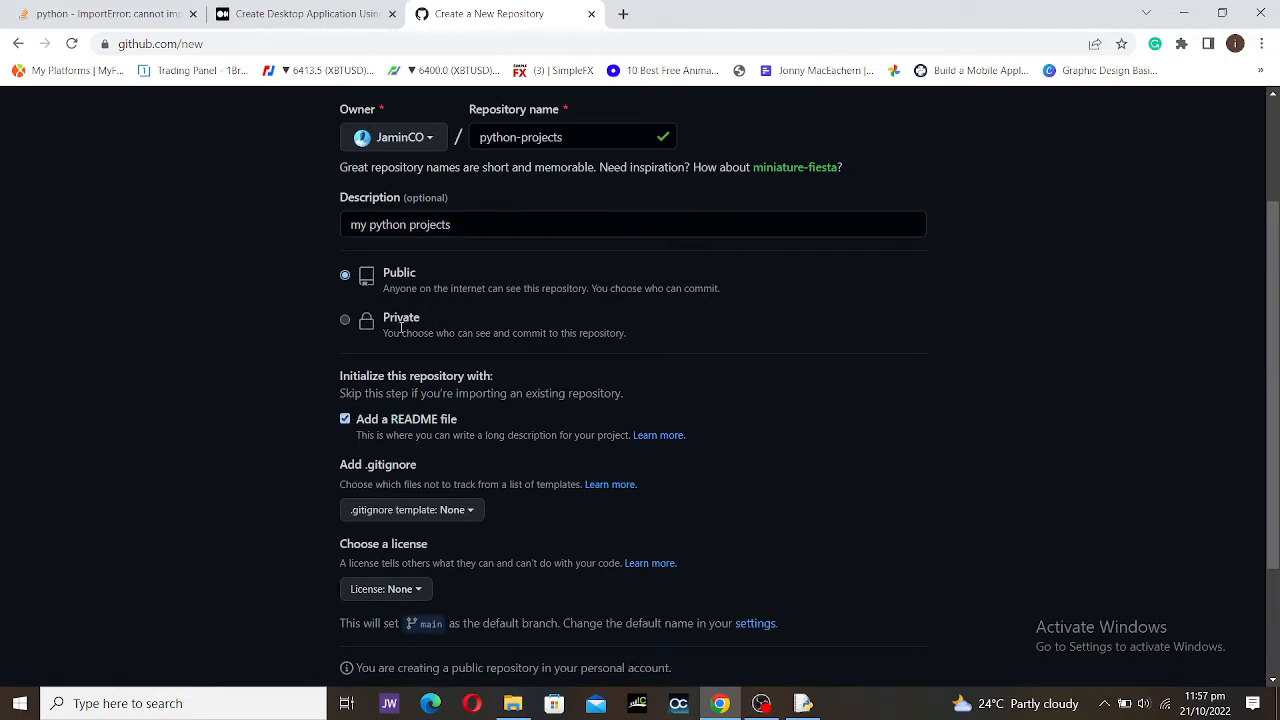
drag(352, 224, 544, 226)
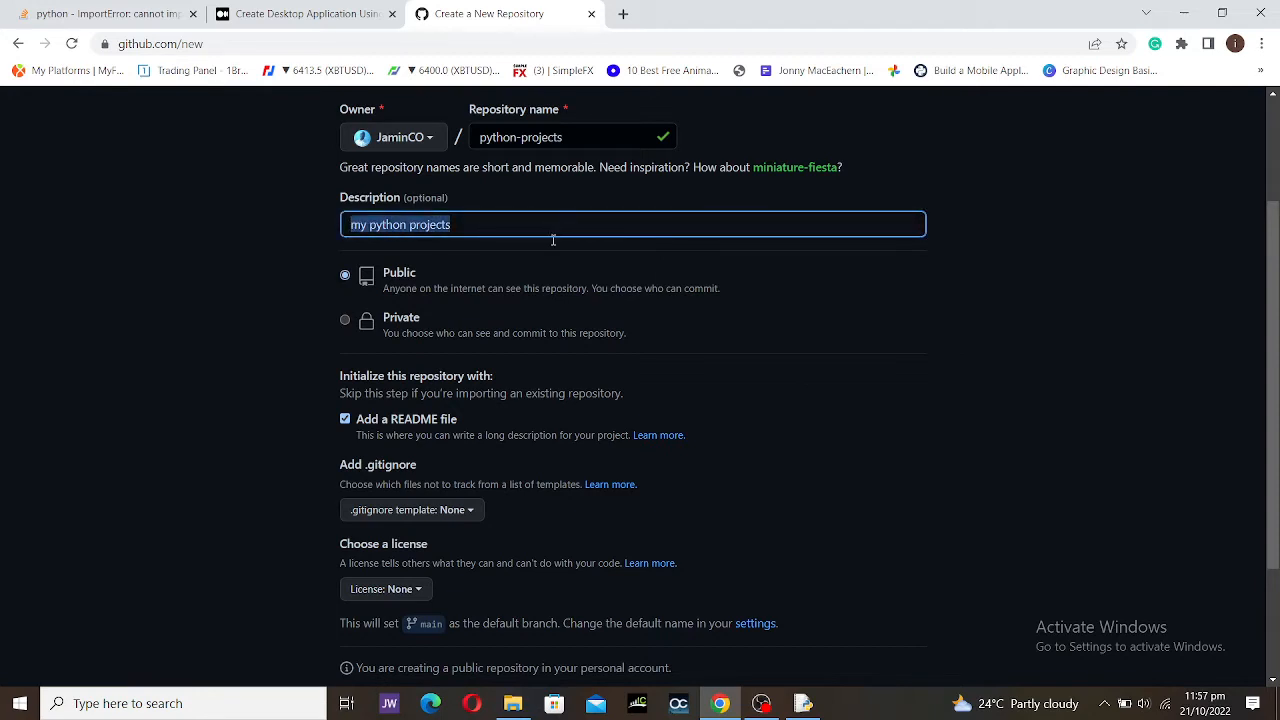
Step: Choose the Python .gitignore template
click(372, 511)
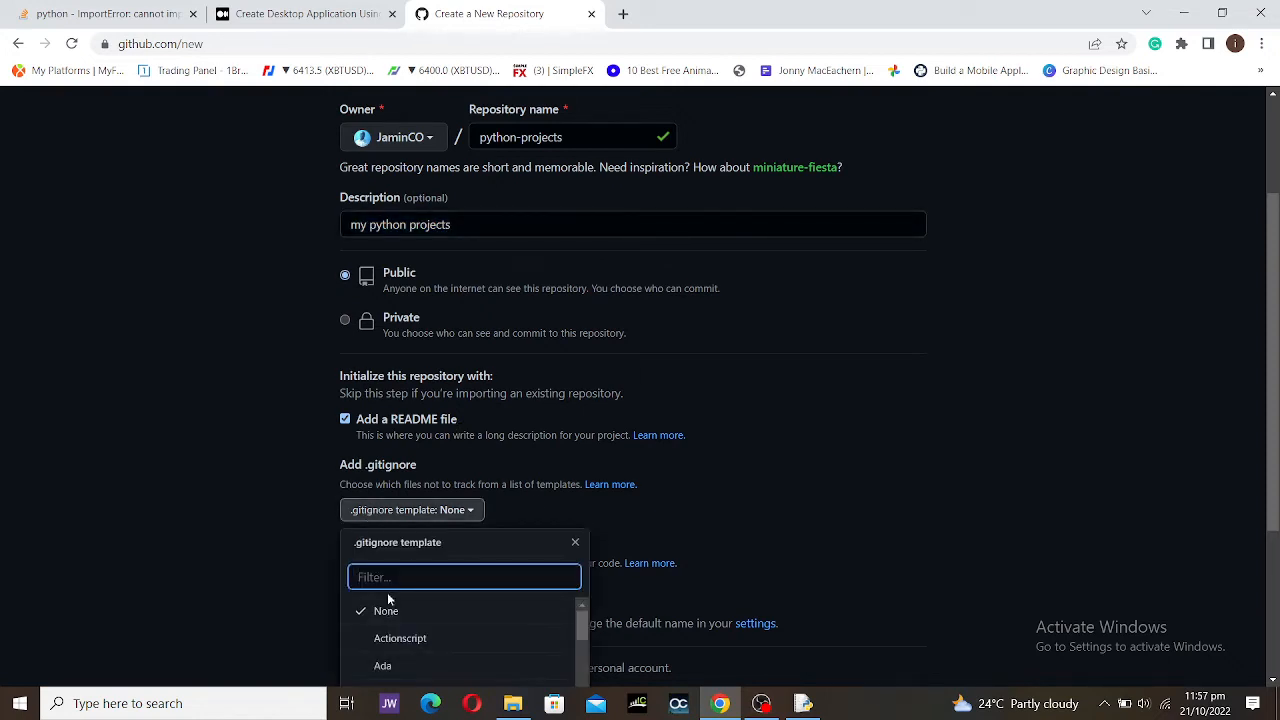
text(pyth)
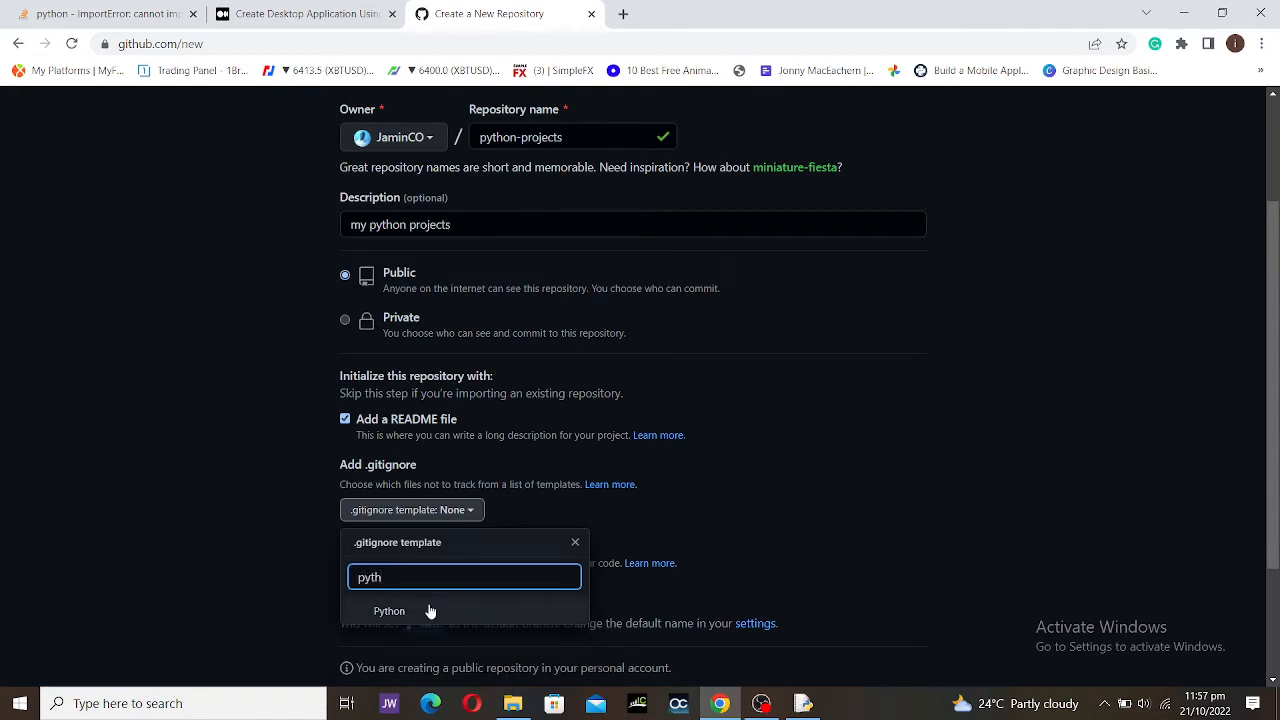
click(428, 607)
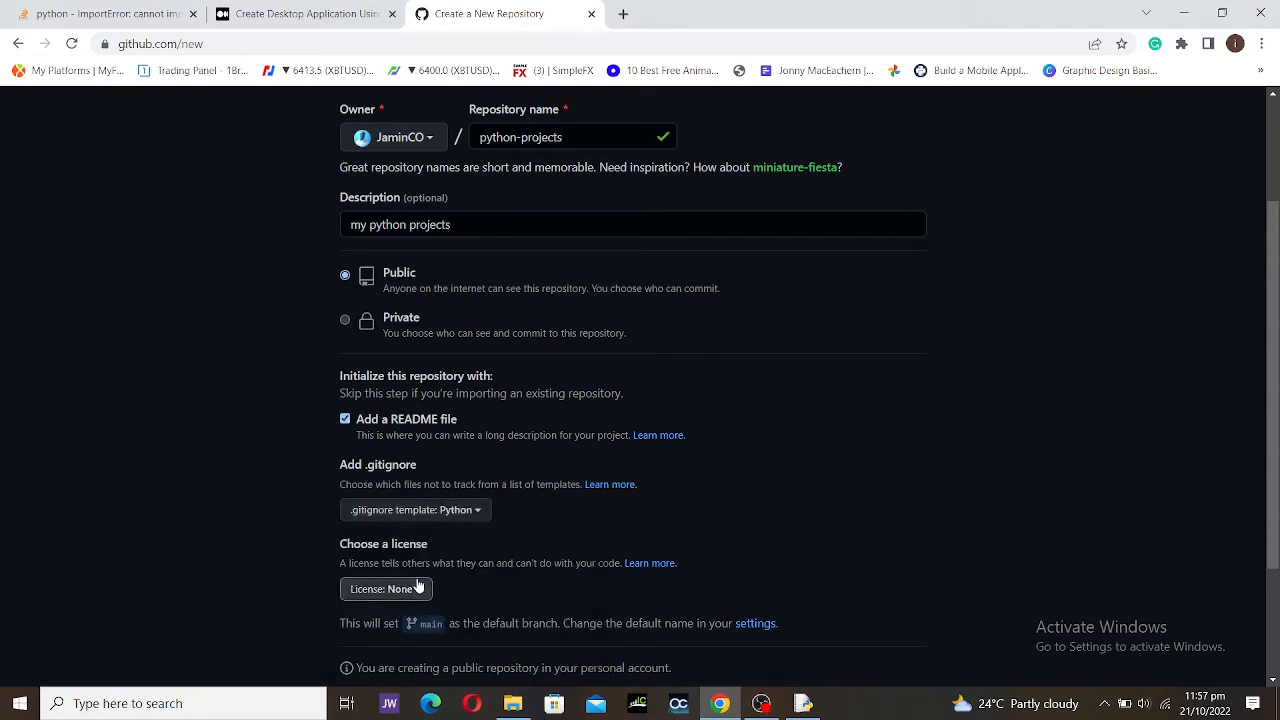
Step: Select the GNU General Public License v3.0 and create the python-projects repository
click(418, 588)
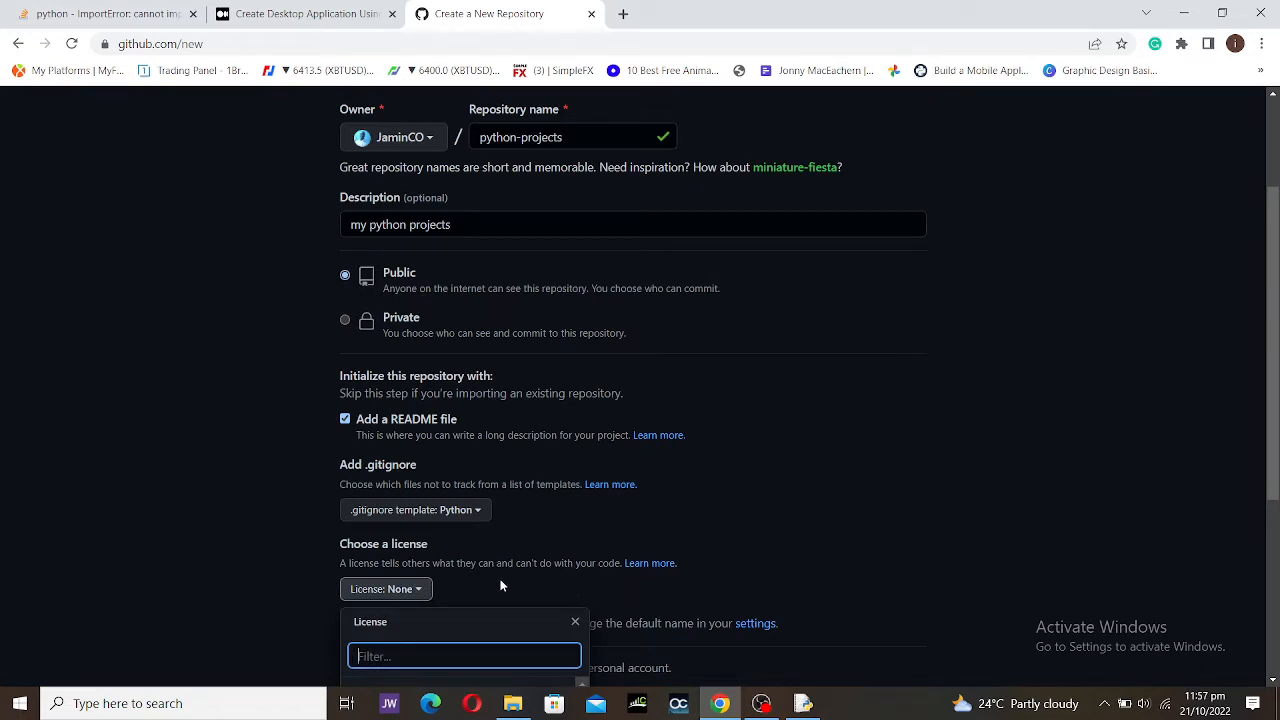
scroll(536, 595, down, 2)
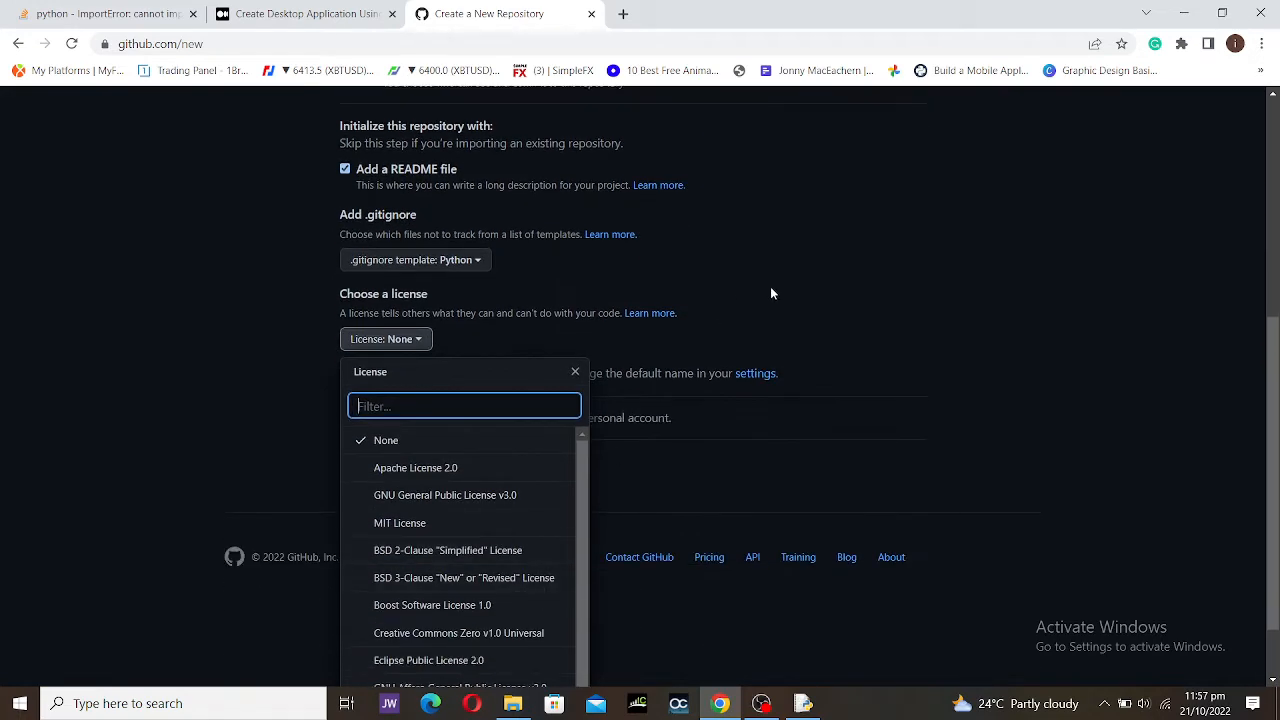
click(774, 345)
click(418, 425)
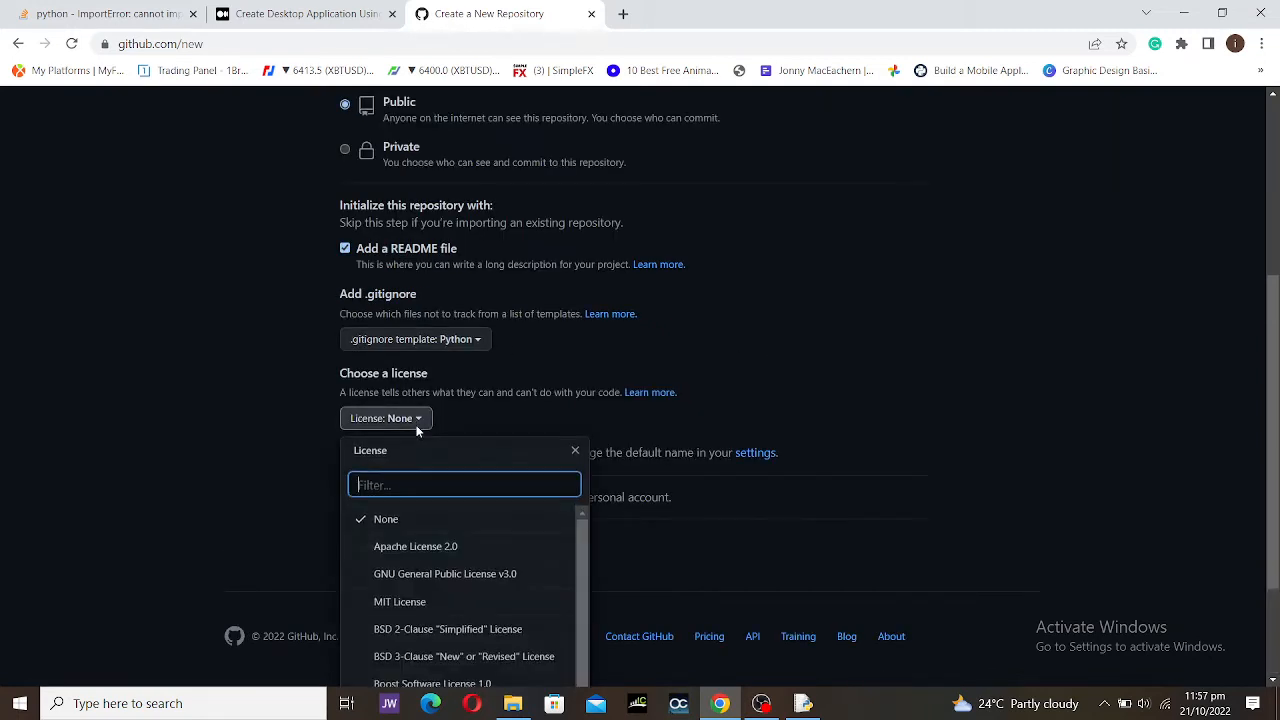
scroll(397, 572, down, 1)
scroll(397, 572, down, 4)
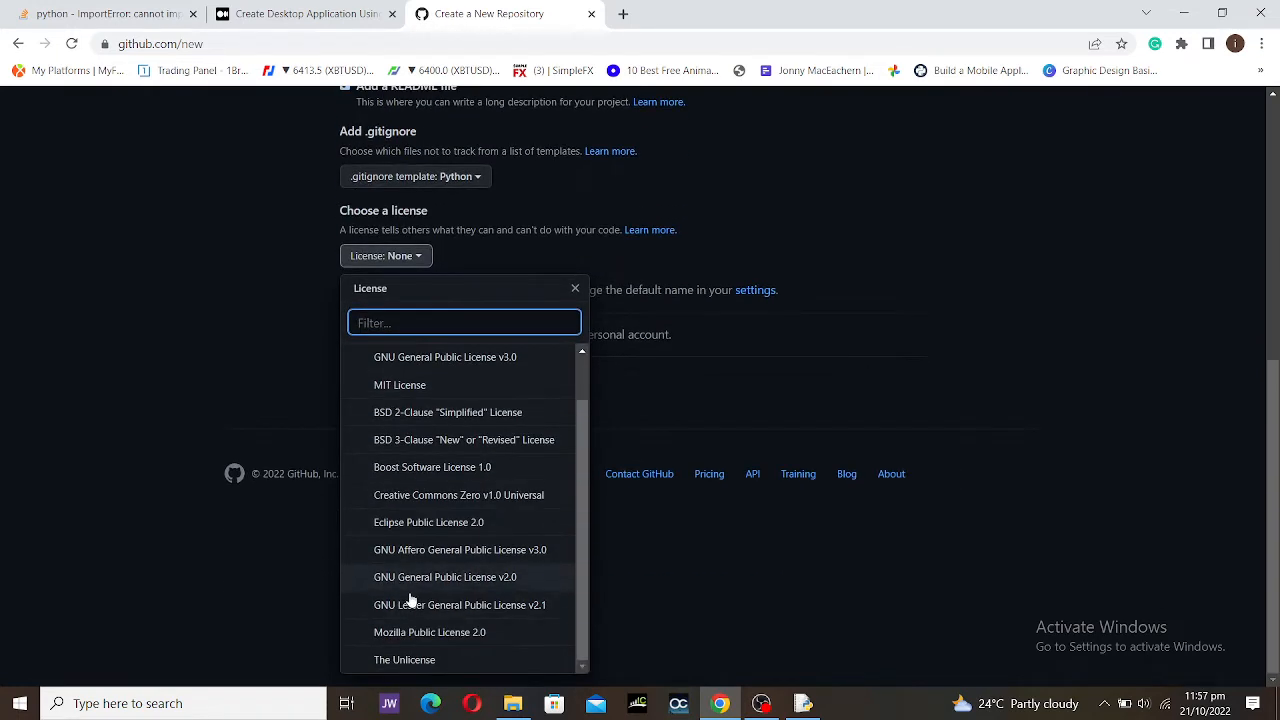
scroll(433, 660, up, 5)
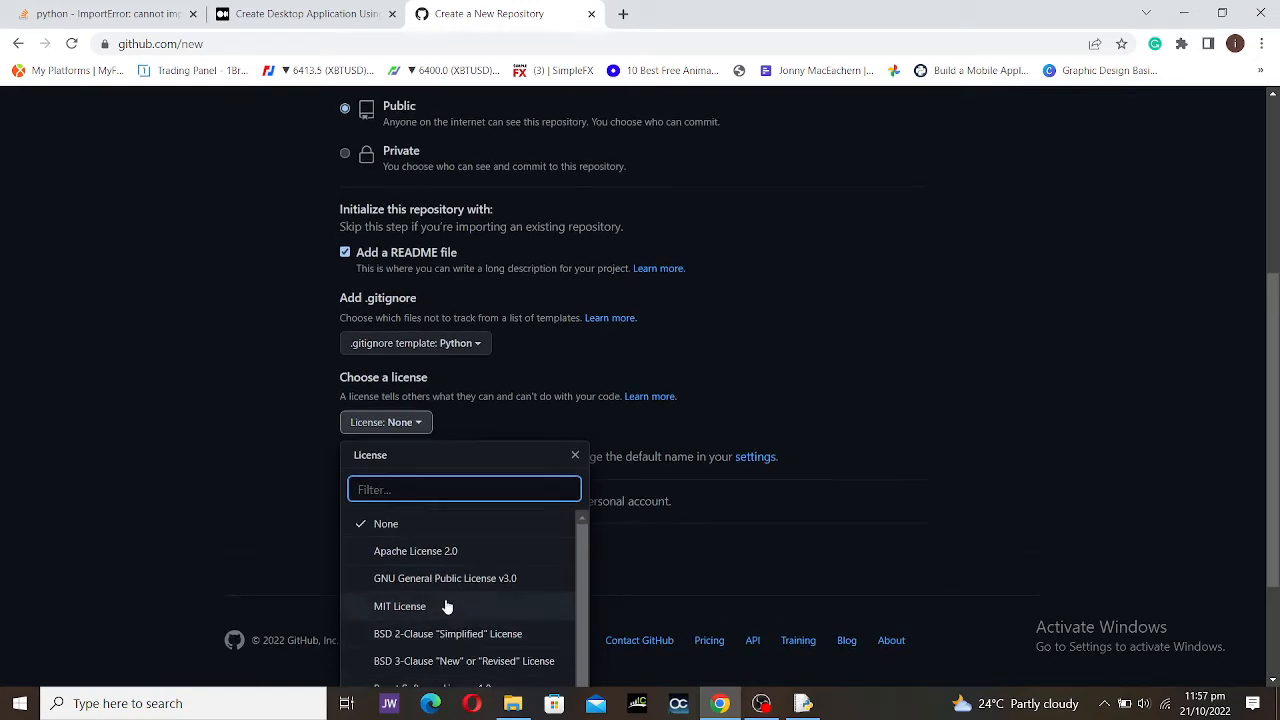
scroll(447, 606, down, 1)
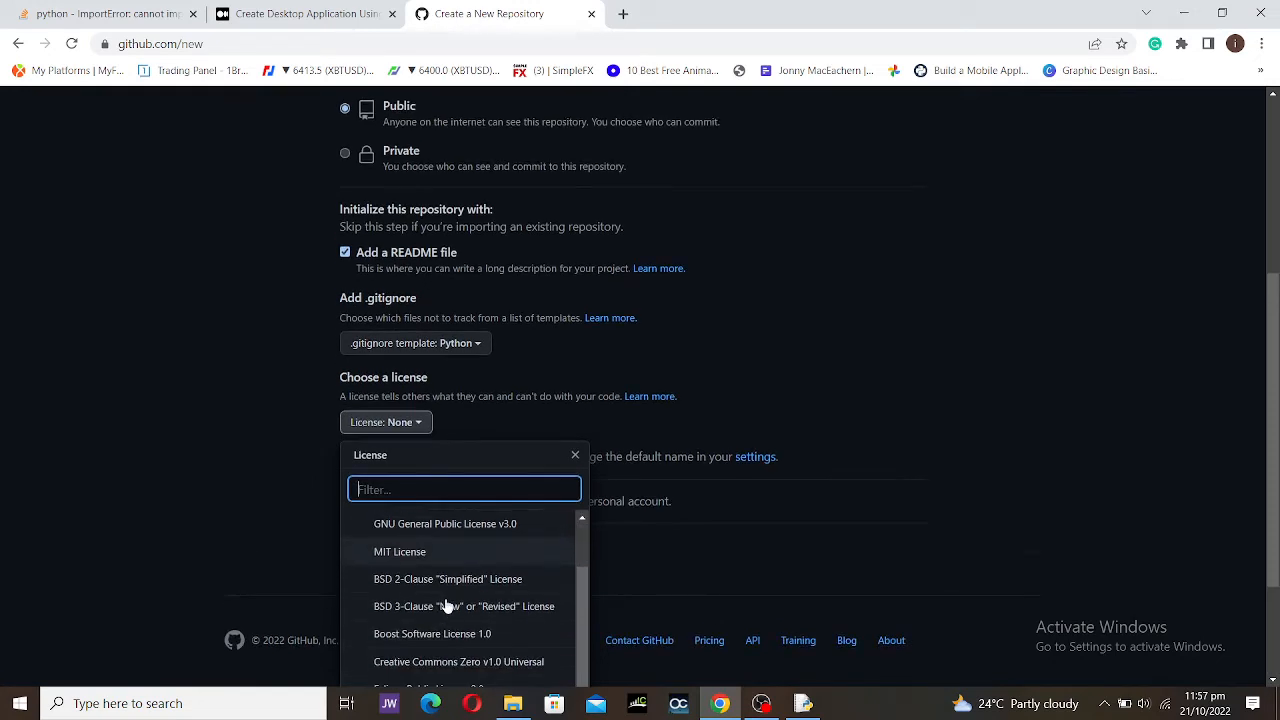
click(456, 523)
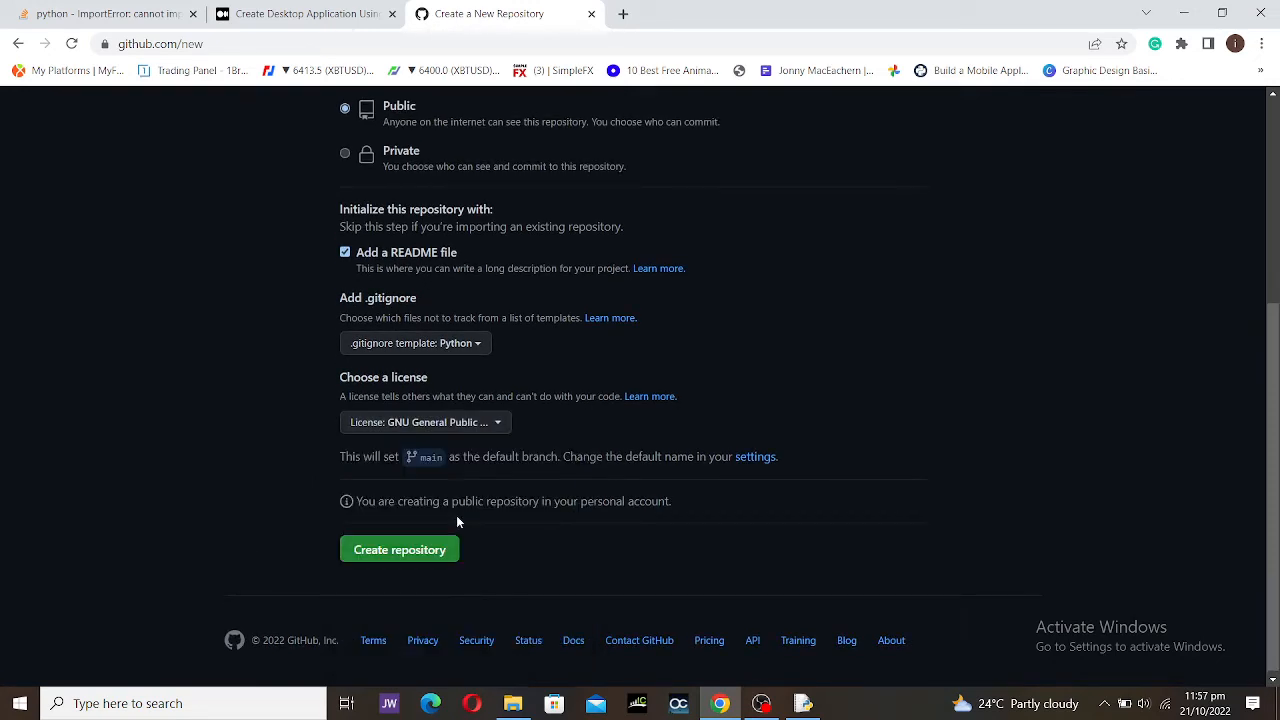
click(410, 550)
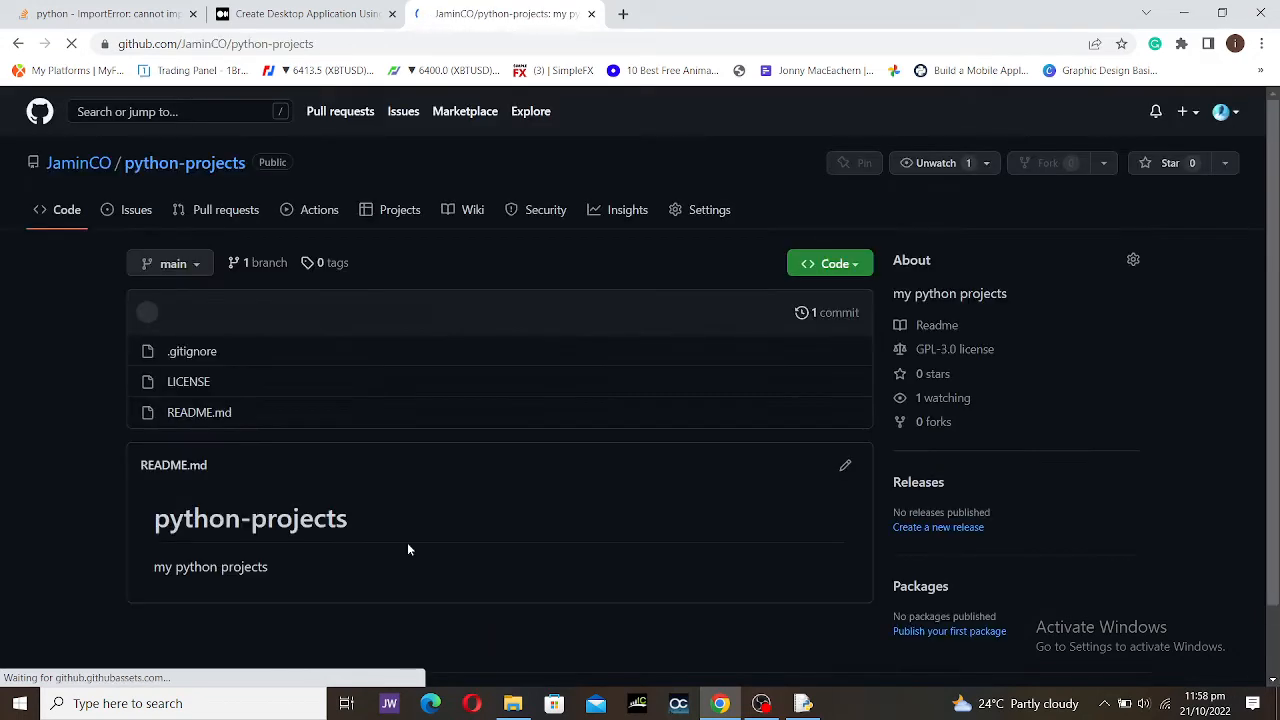
click(305, 44)
key(ctrl+c)
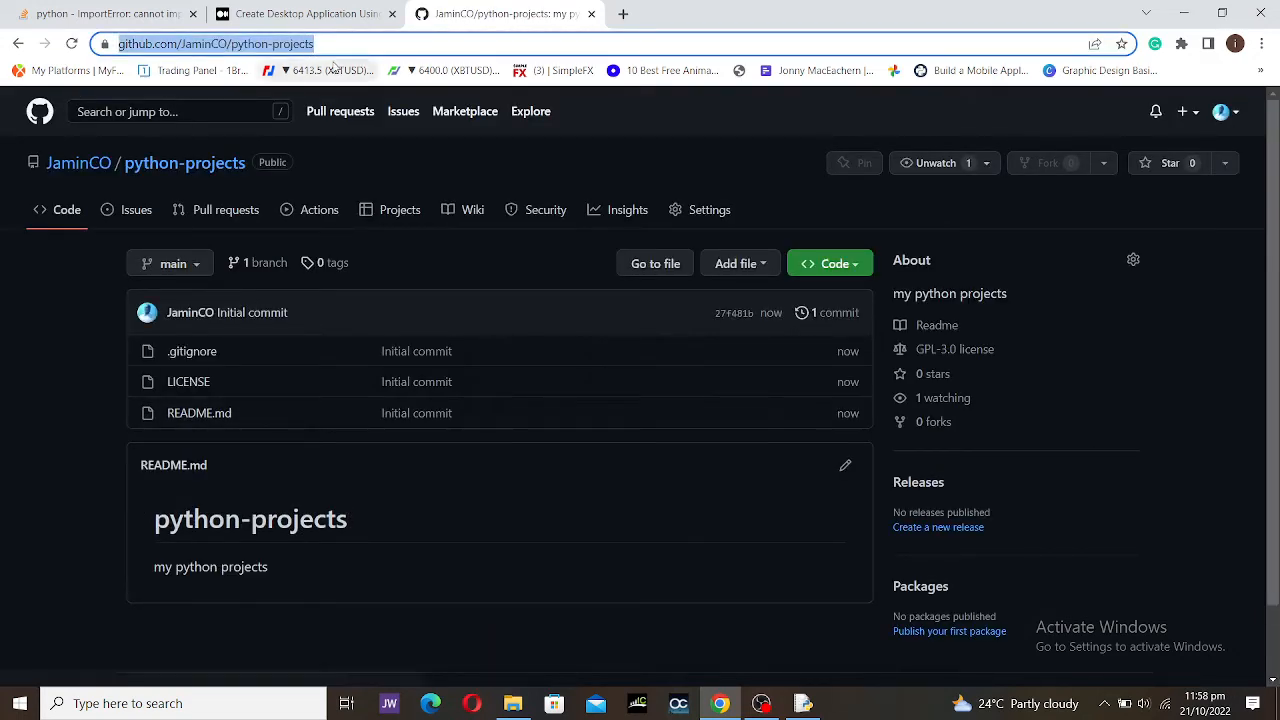
click(430, 703)
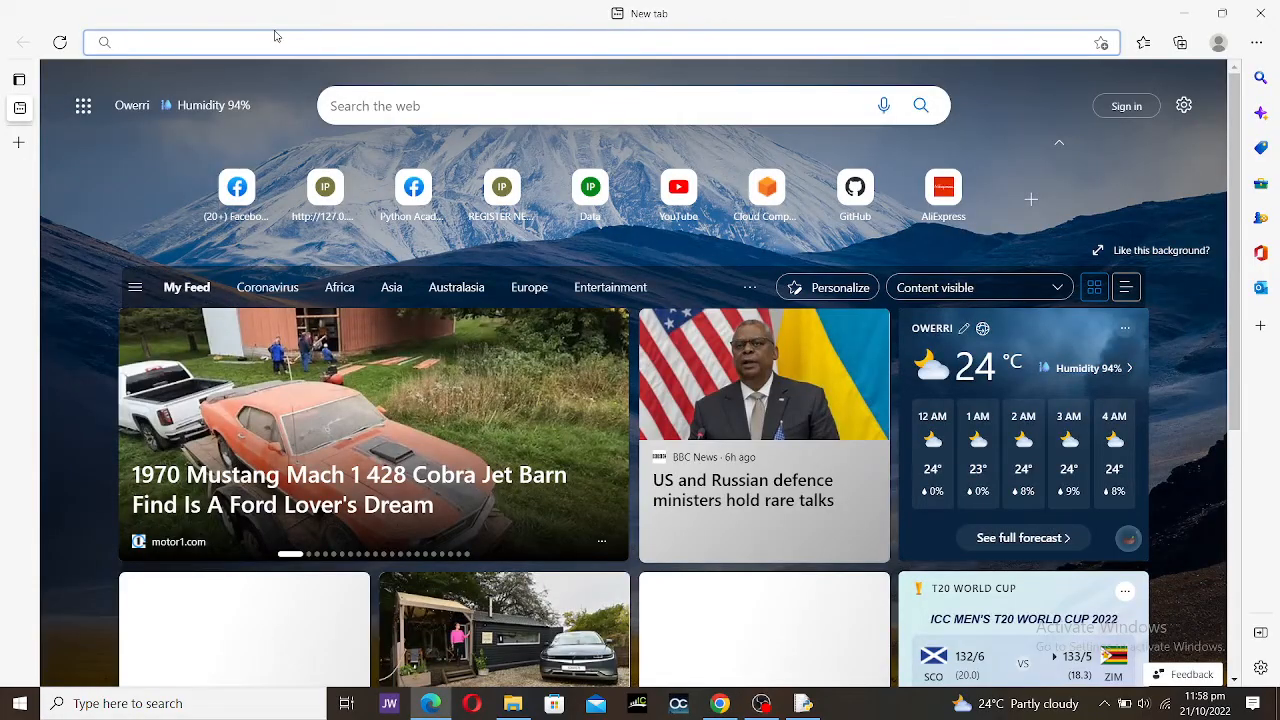
key(ctrl+v)
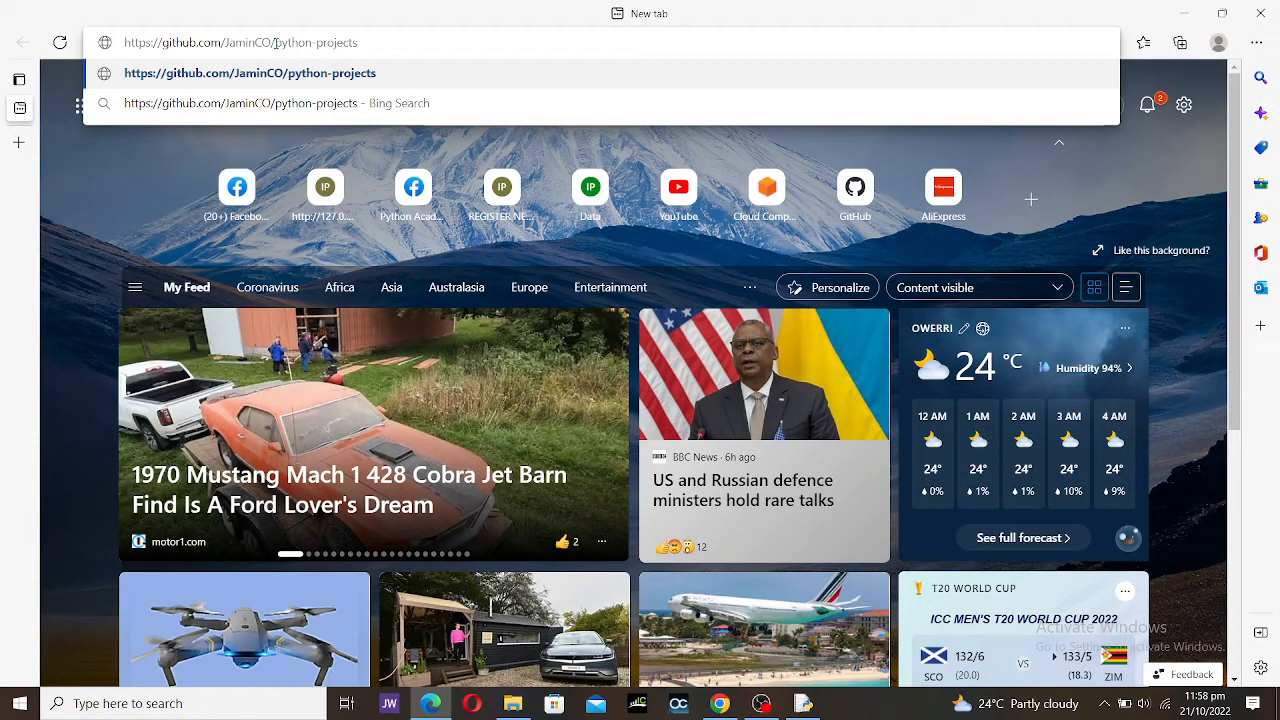
key(Return)
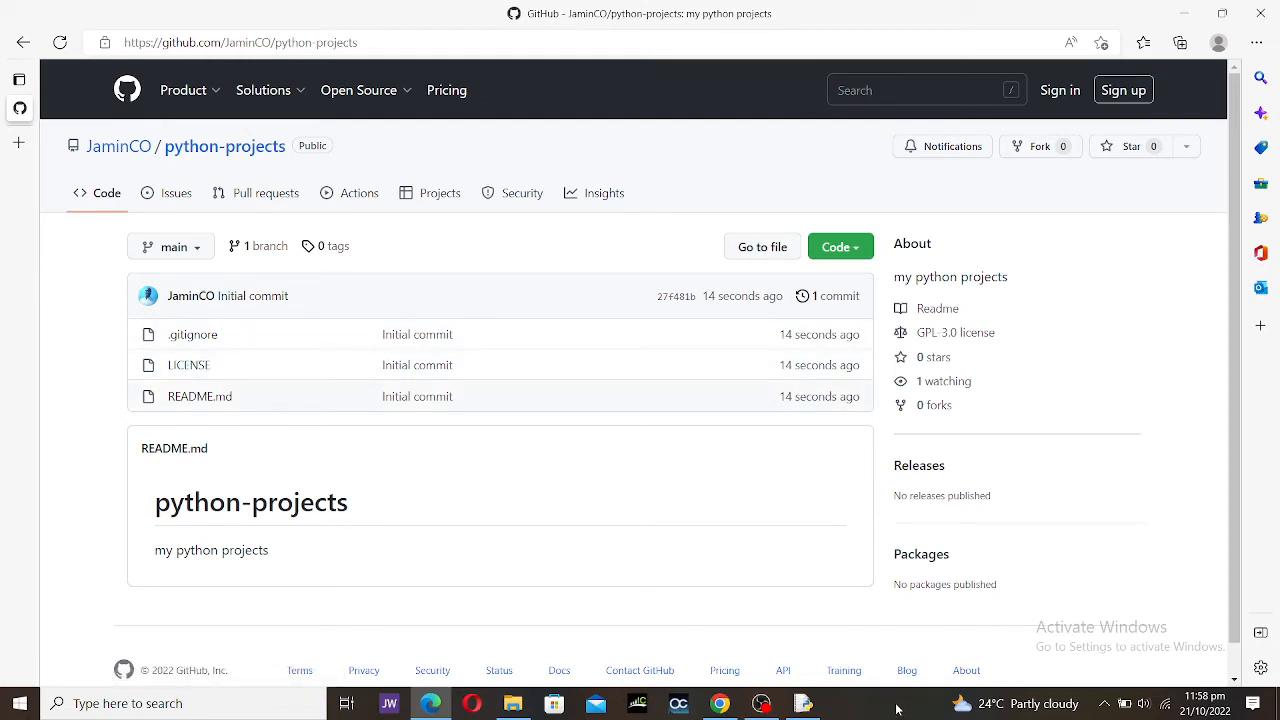
click(712, 707)
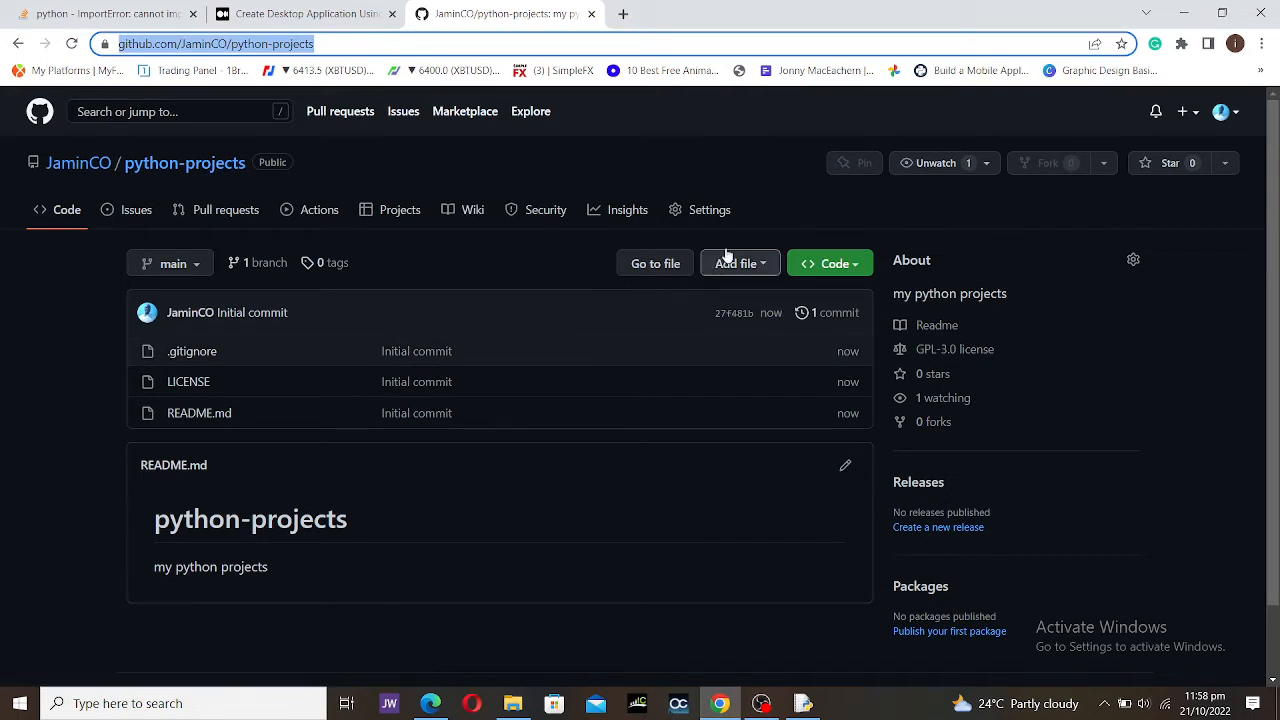
Step: Upload main.py from the variable project folder to python-projects
click(2, 568)
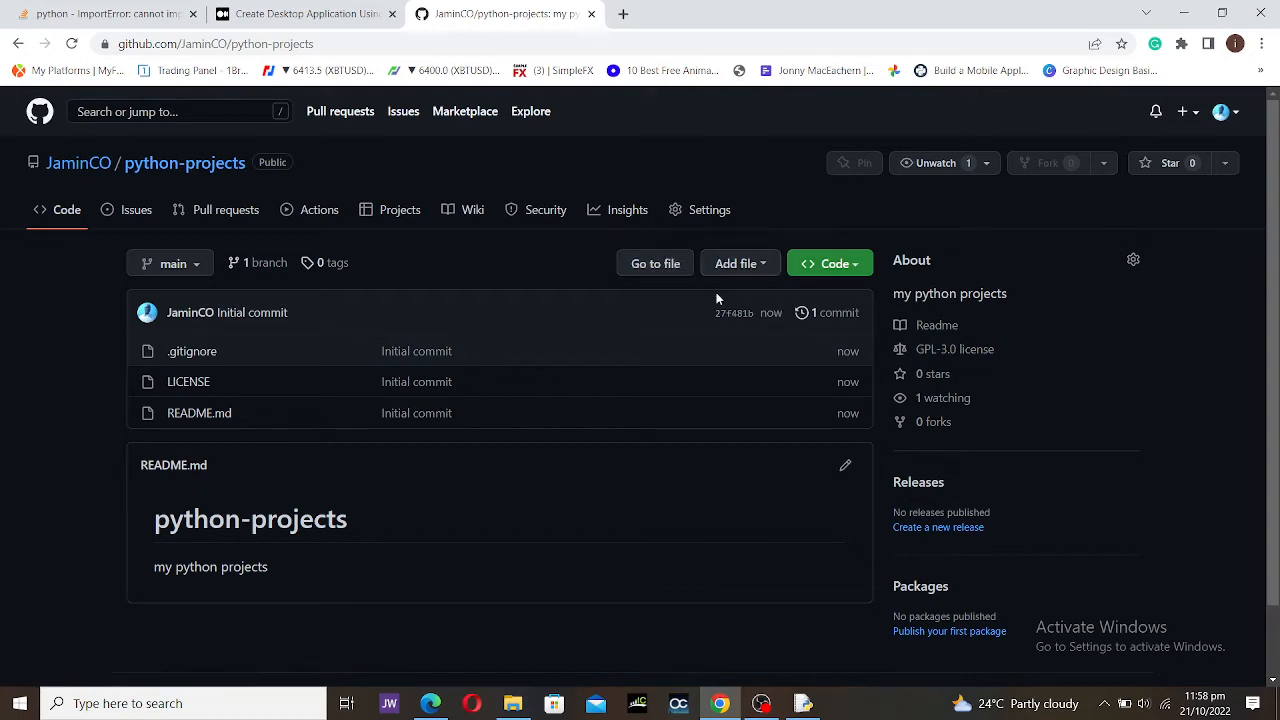
click(718, 264)
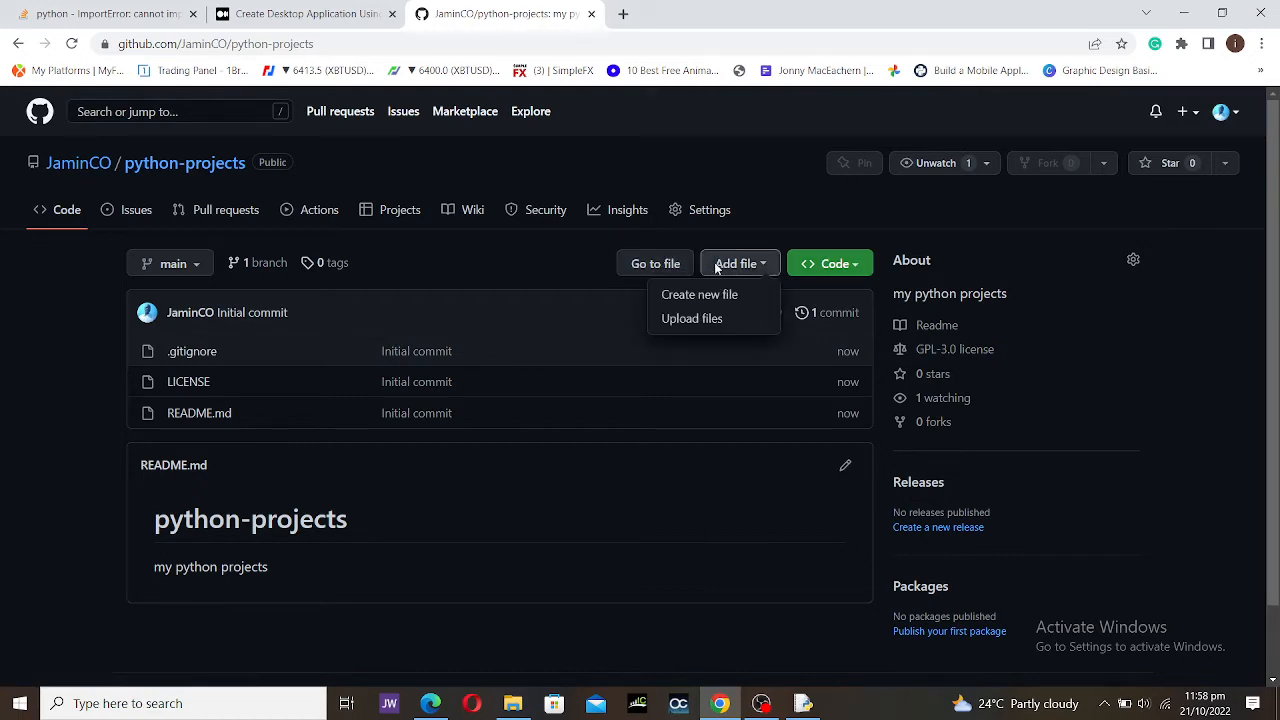
click(693, 325)
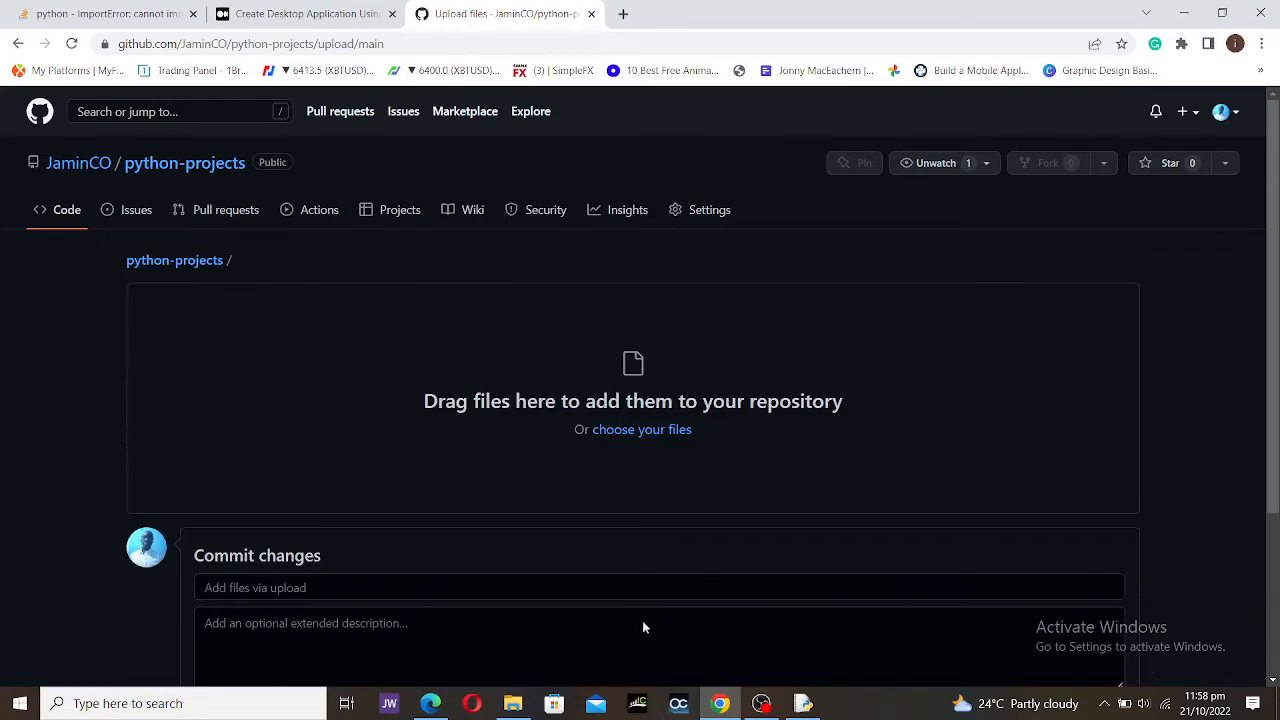
click(512, 703)
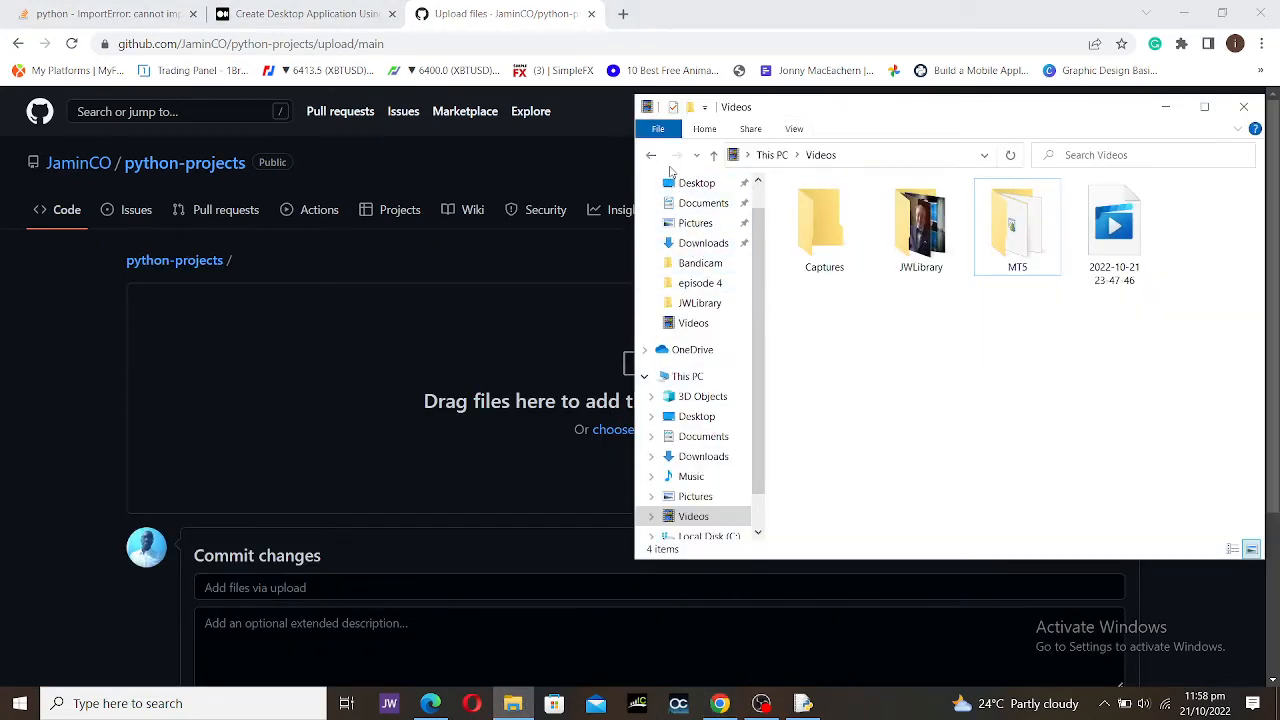
click(651, 158)
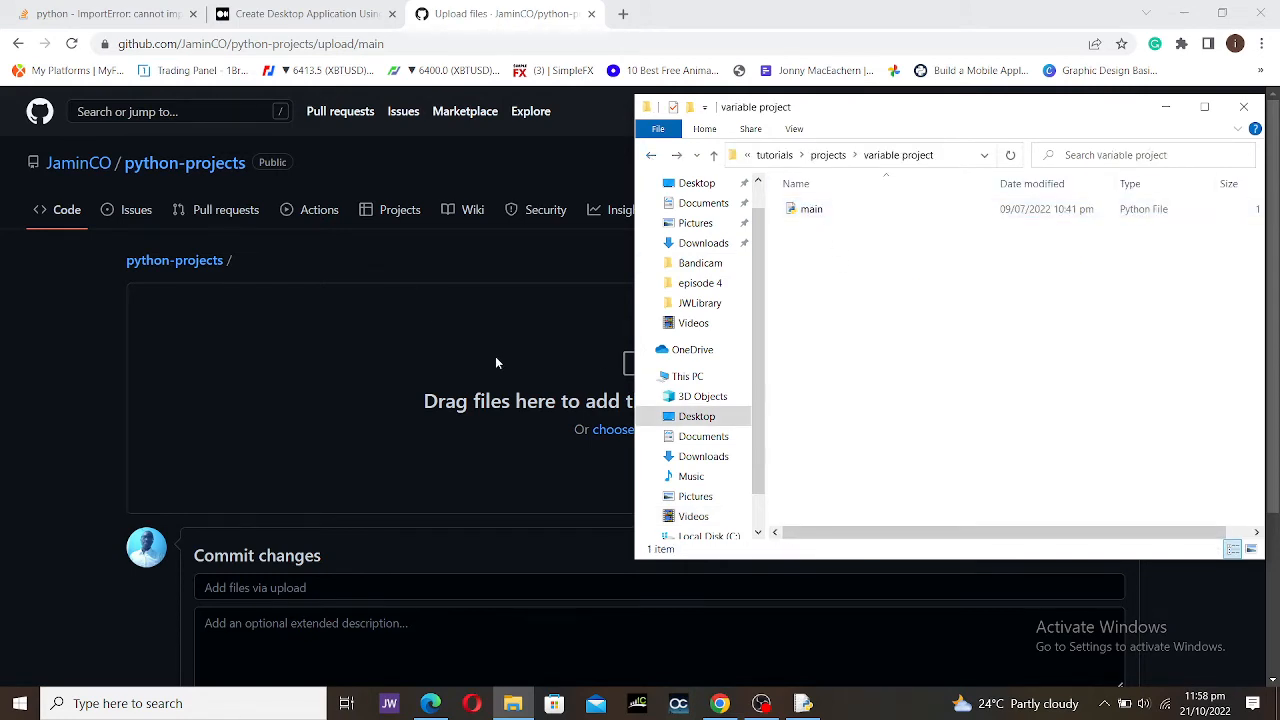
drag(811, 209, 535, 400)
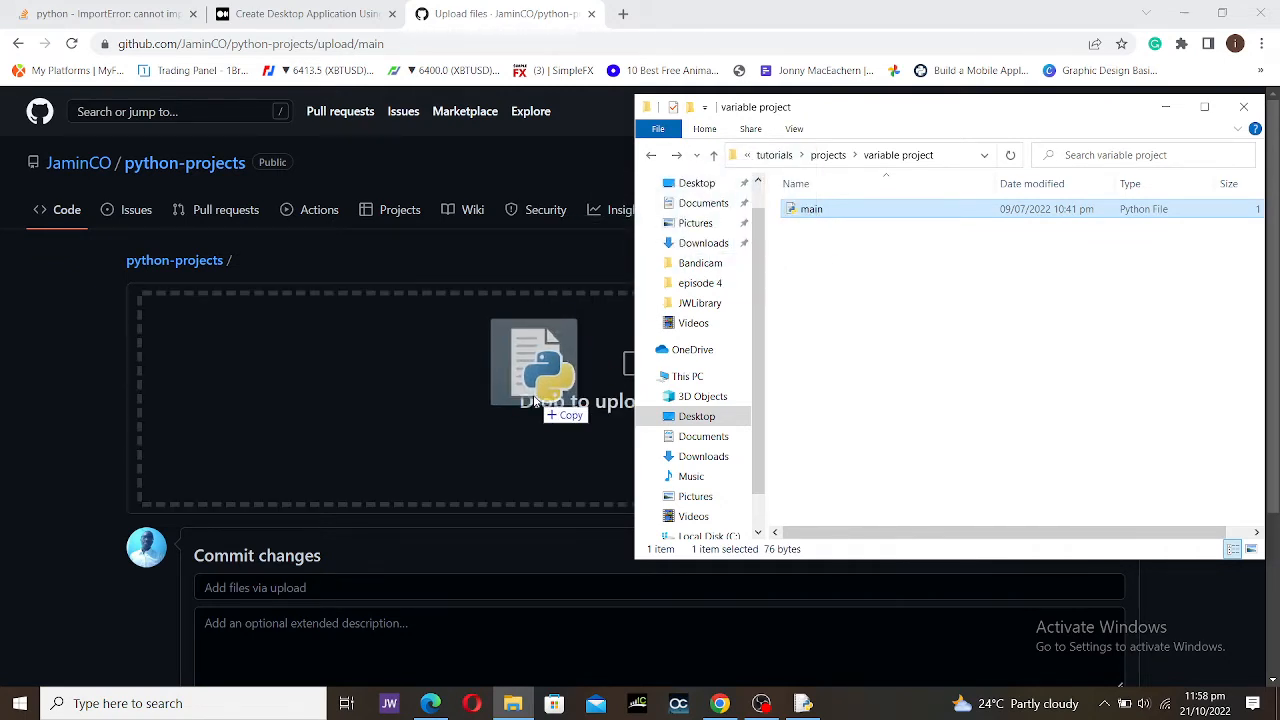
drag(535, 400, 536, 402)
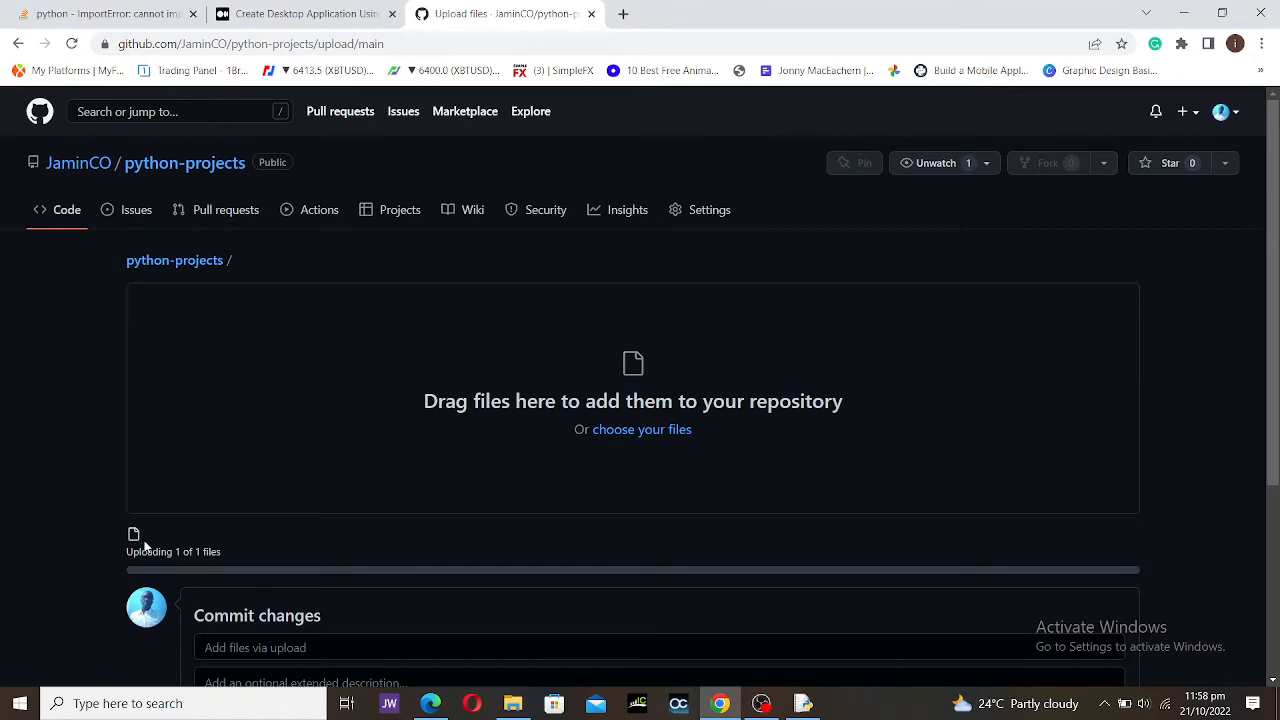
scroll(240, 557, down, 3)
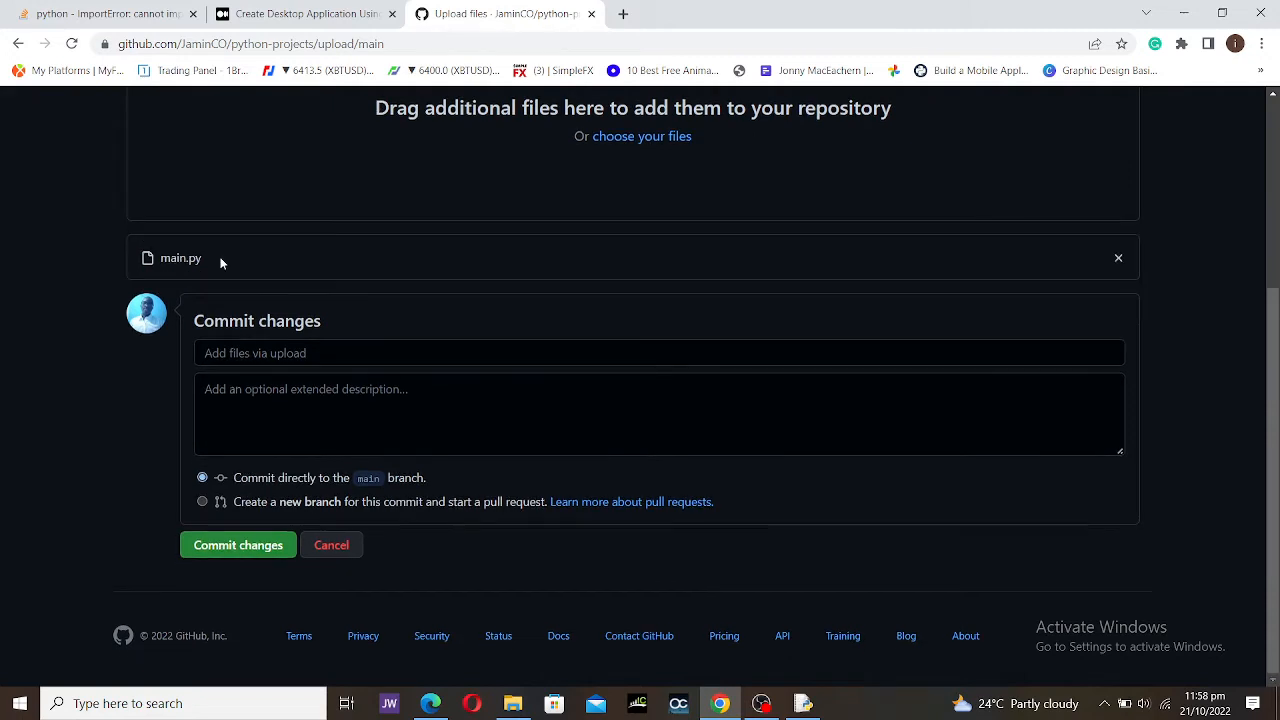
Step: Commit main.py with message 'adding main.py file' and description 'adding the main file to my proects'
click(281, 347)
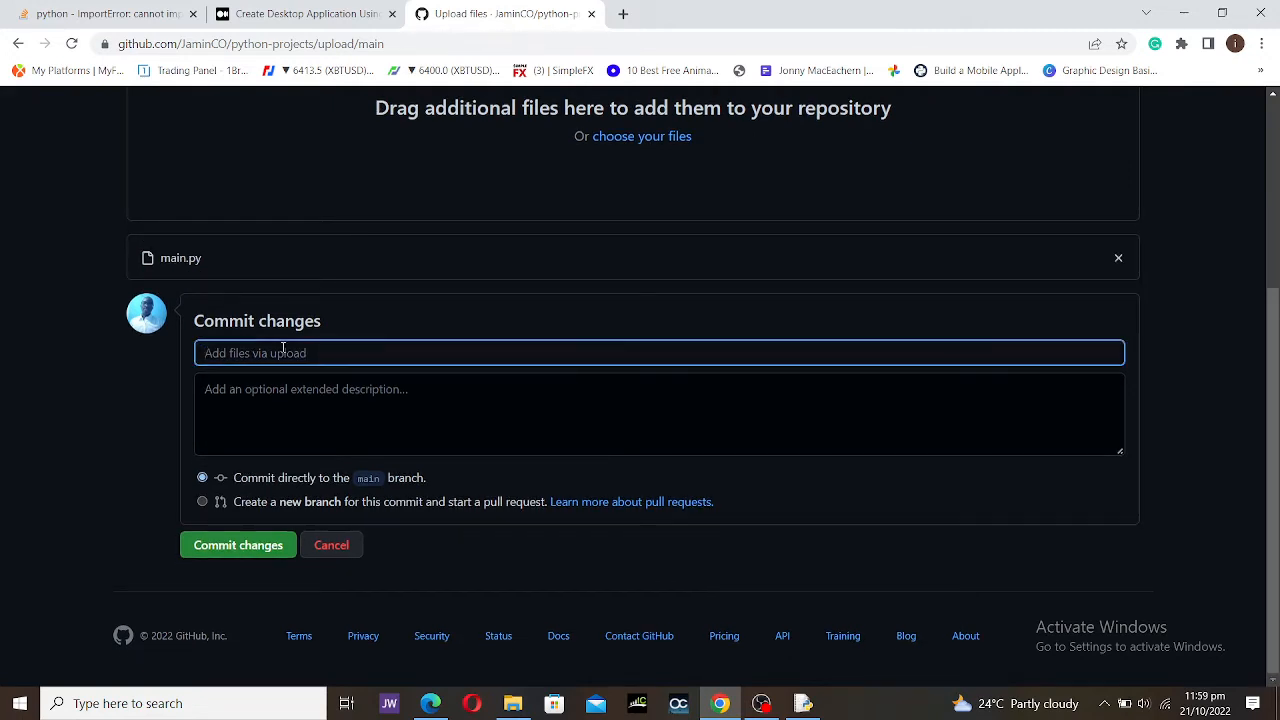
text(adding main.py file)
click(298, 404)
text(add)
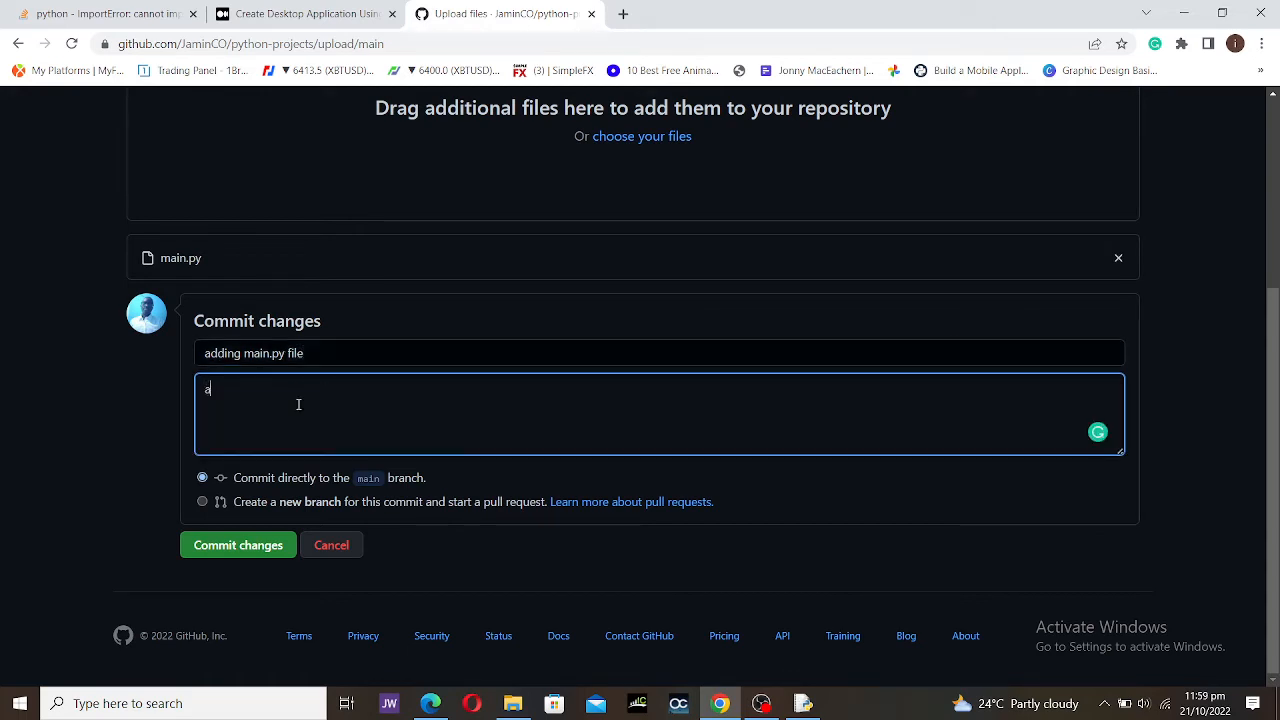
text(ing the main file in my proects)
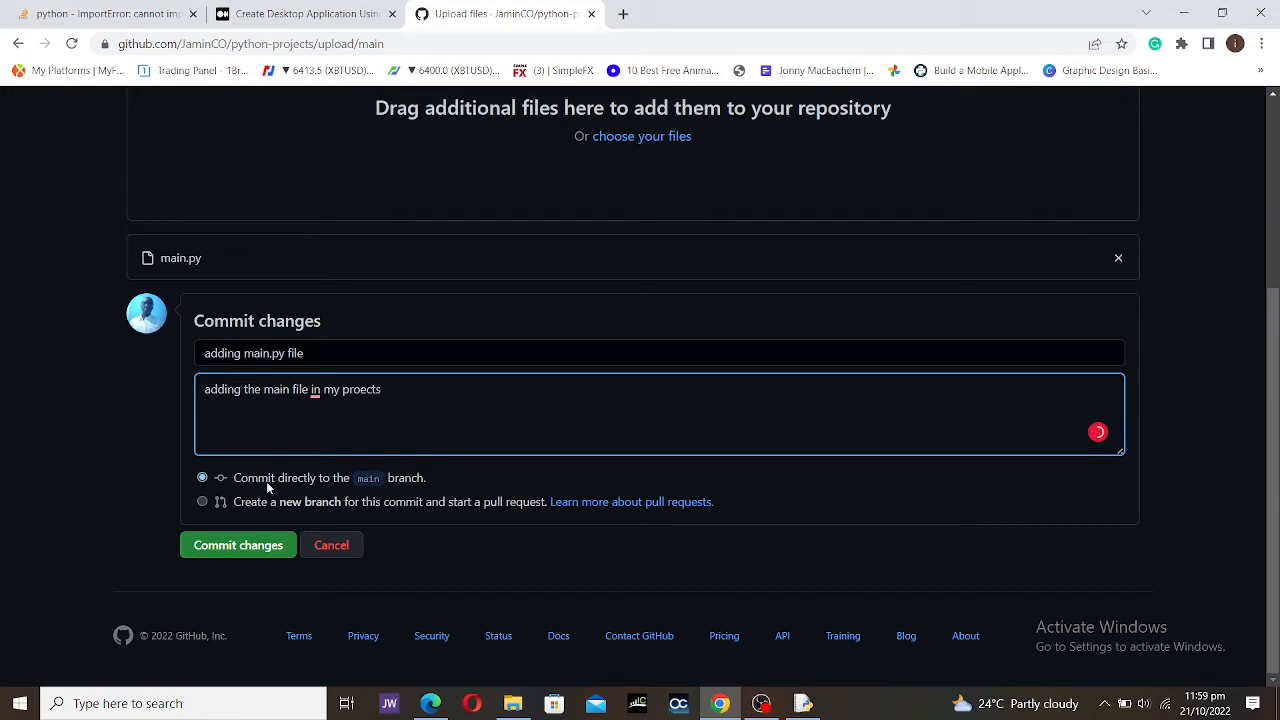
mouse_move(314, 392)
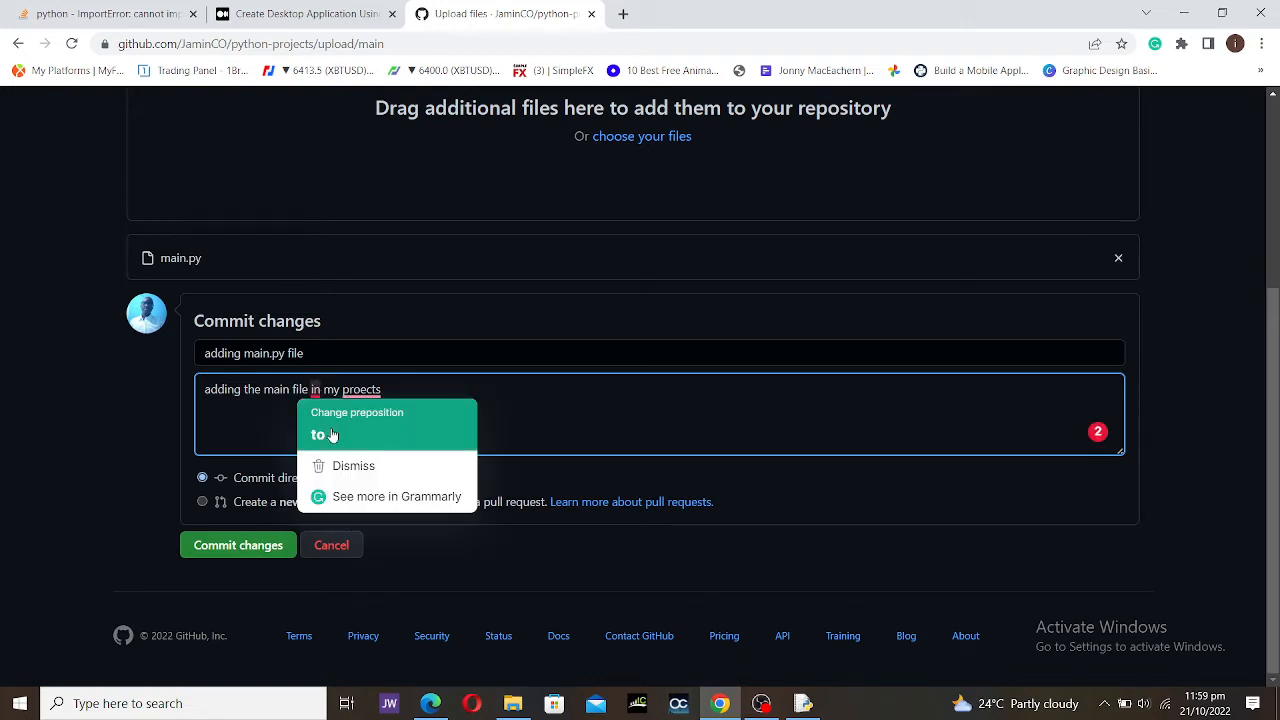
click(333, 435)
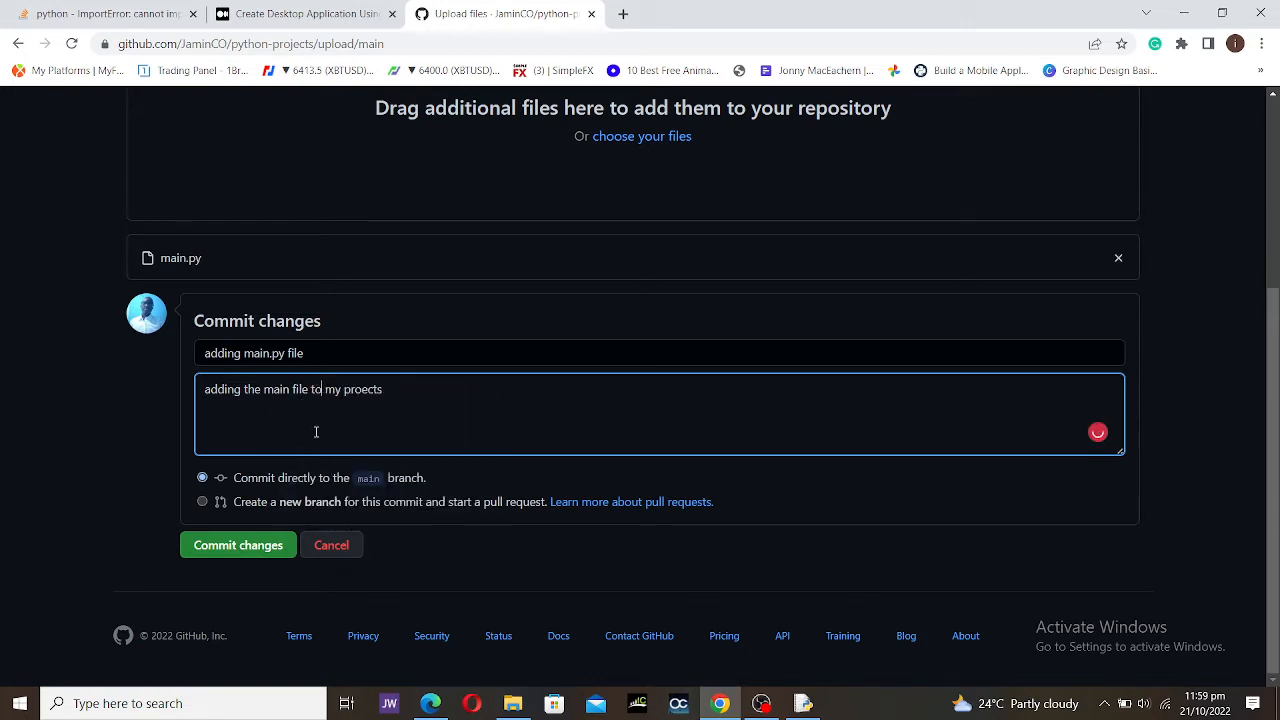
click(257, 543)
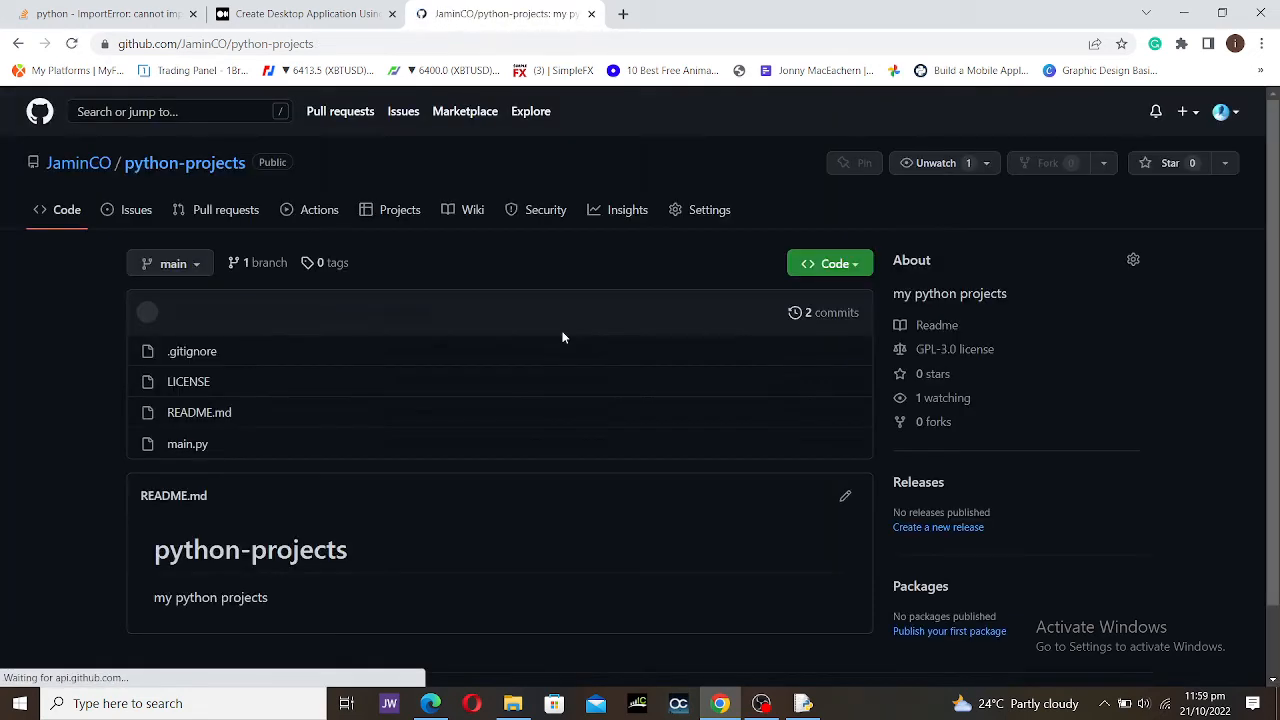
Step: Open the committed main.py and compare its two lines with the local IDLE copy
click(186, 444)
drag(433, 452, 125, 418)
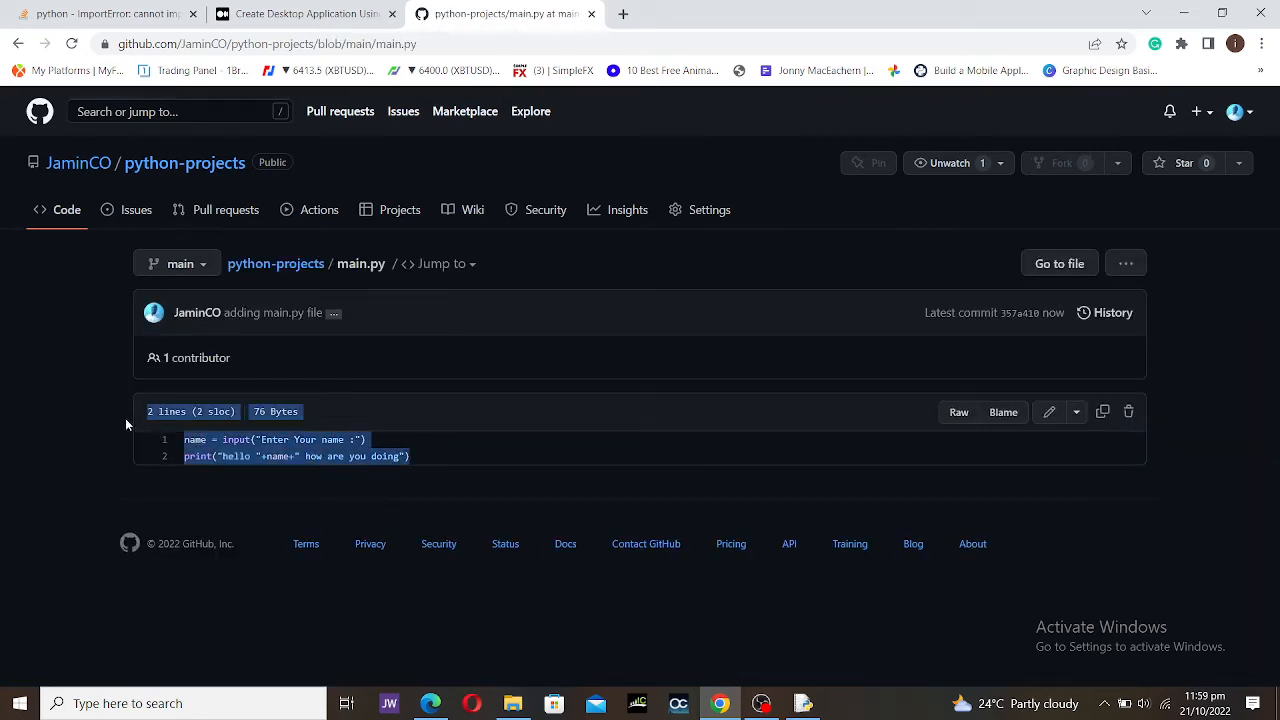
click(815, 703)
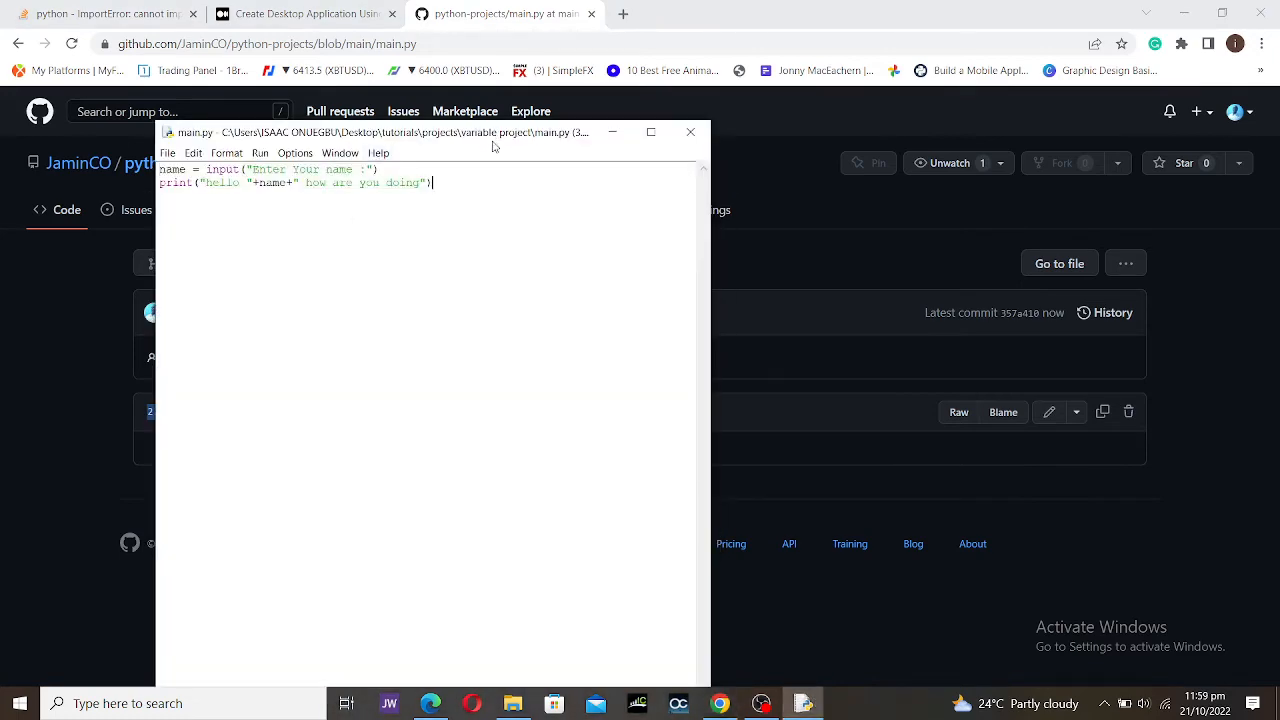
drag(494, 146, 863, 148)
click(505, 450)
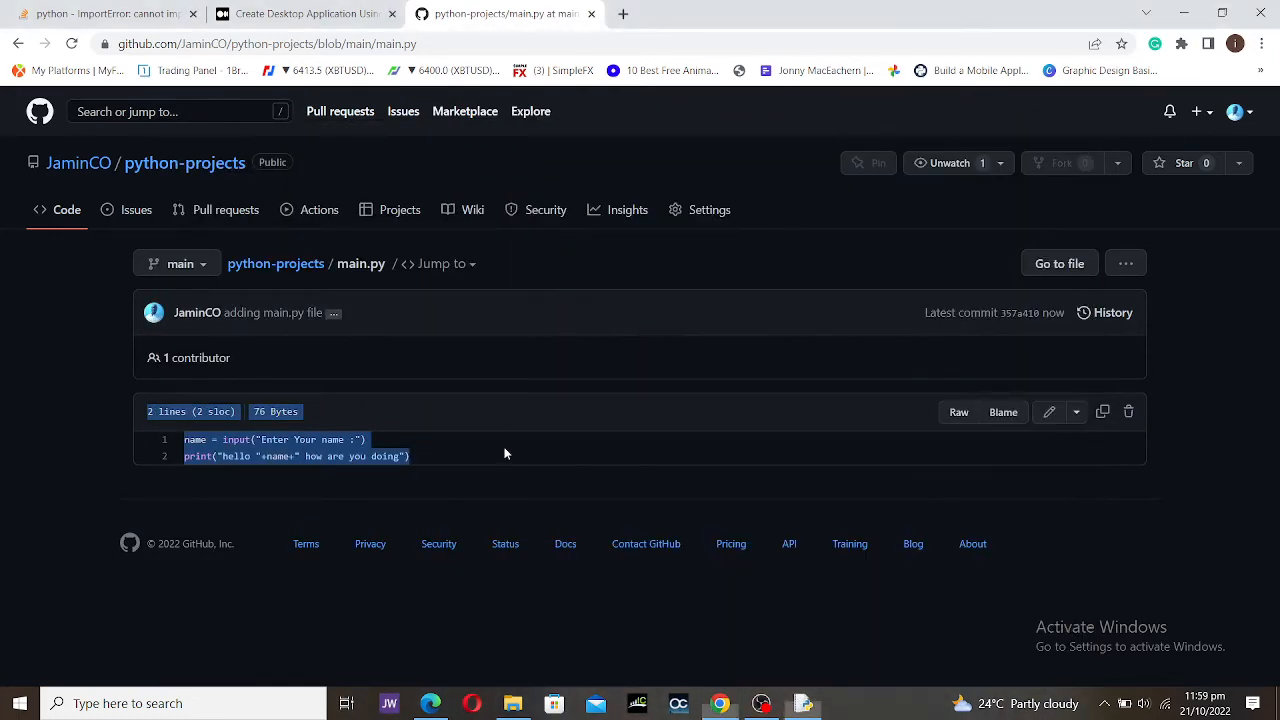
click(505, 450)
click(803, 703)
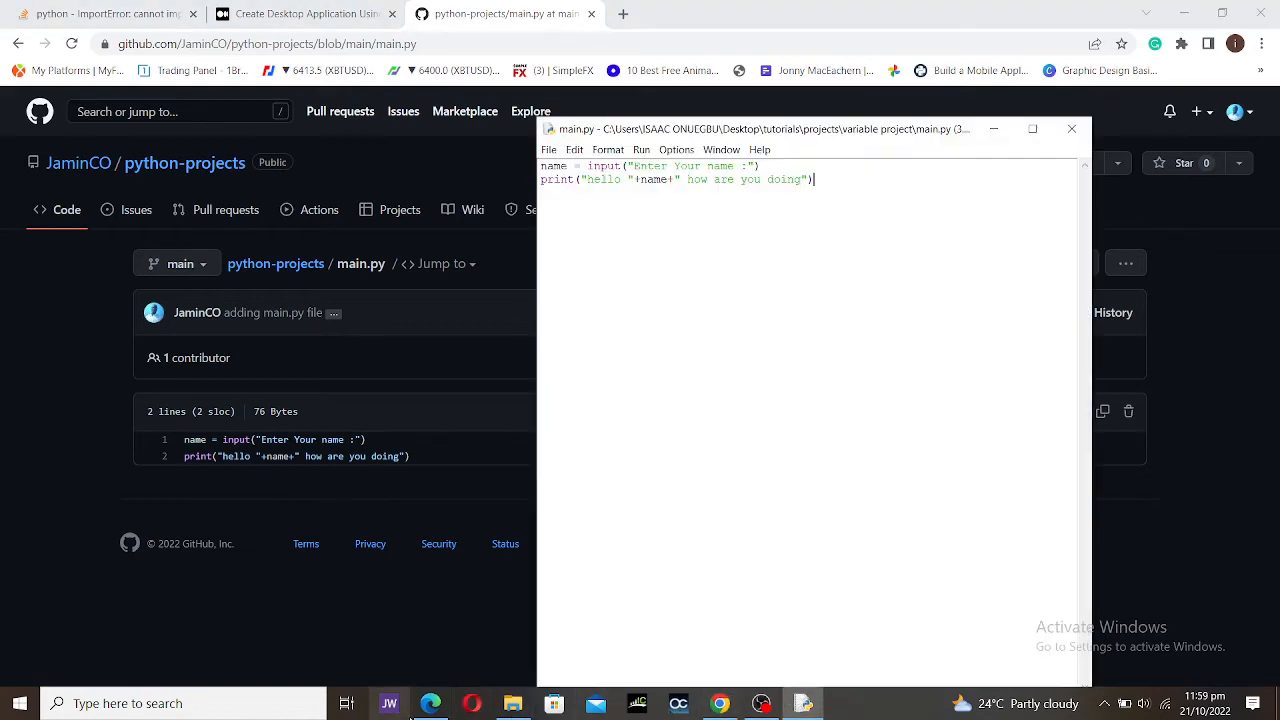
click(432, 703)
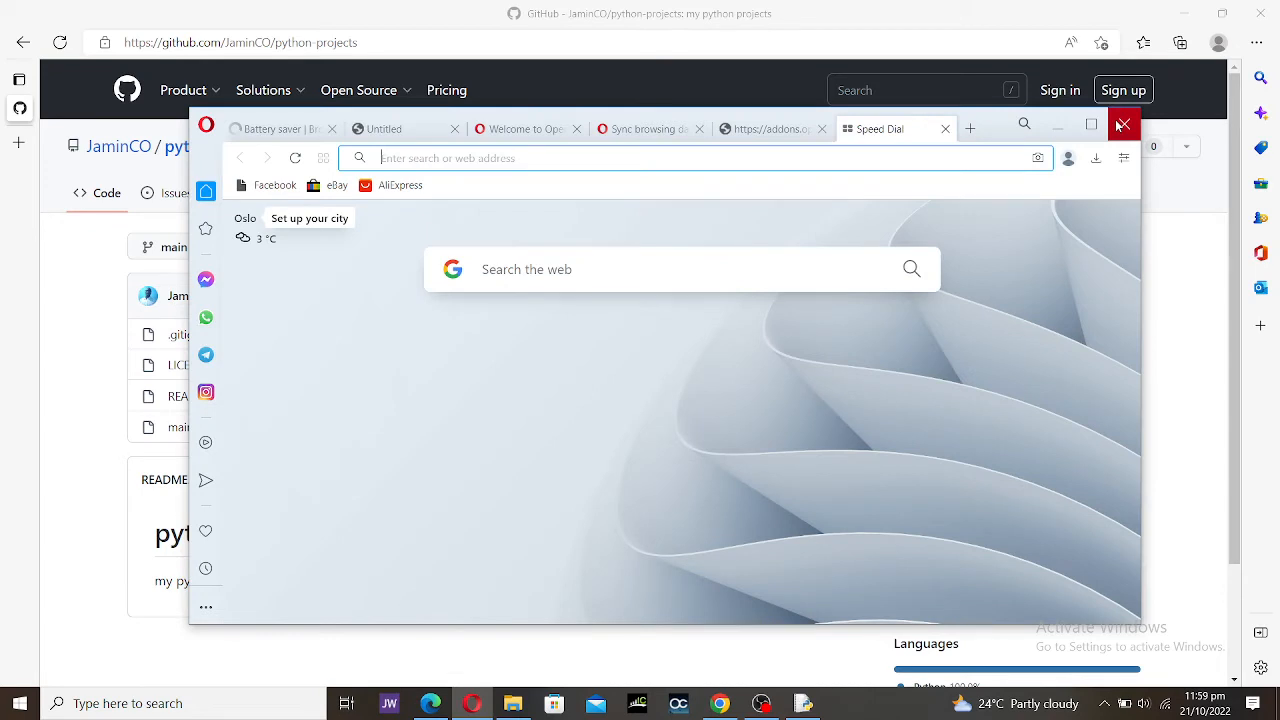
Step: Close Opera, confirm in Edge that main has 2 commits, then return to Chrome
click(1122, 125)
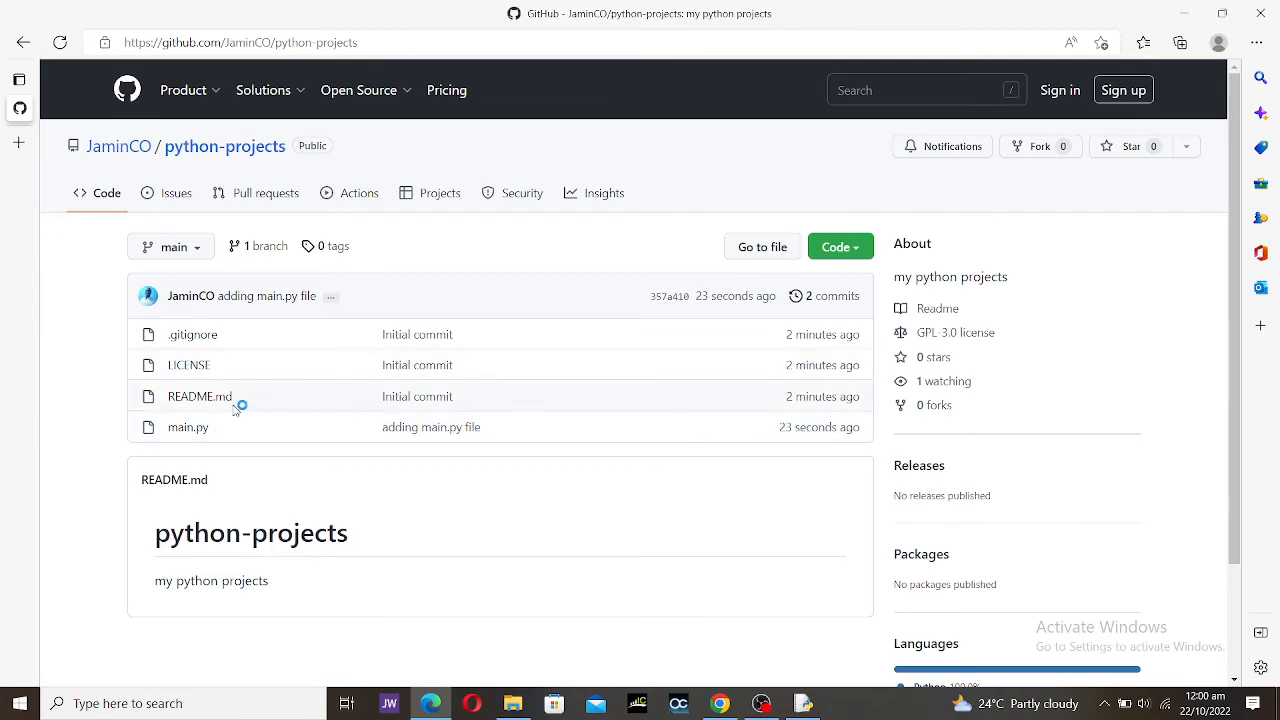
click(193, 427)
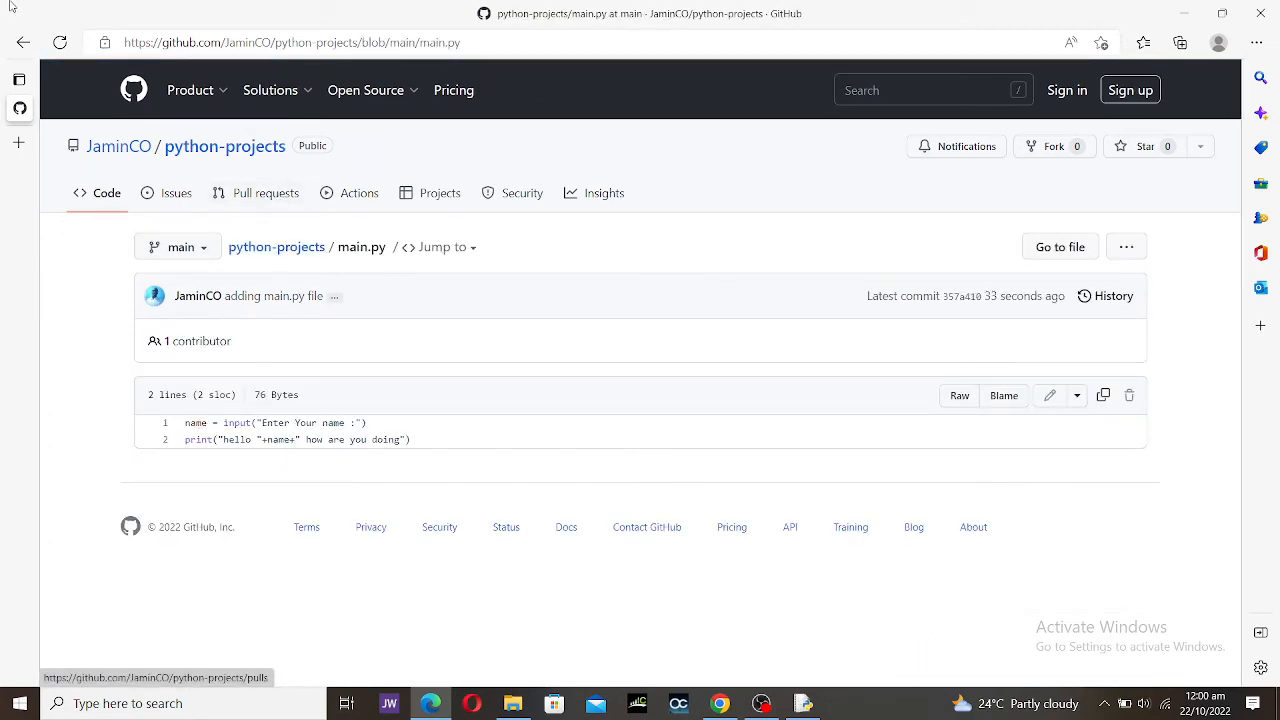
click(23, 42)
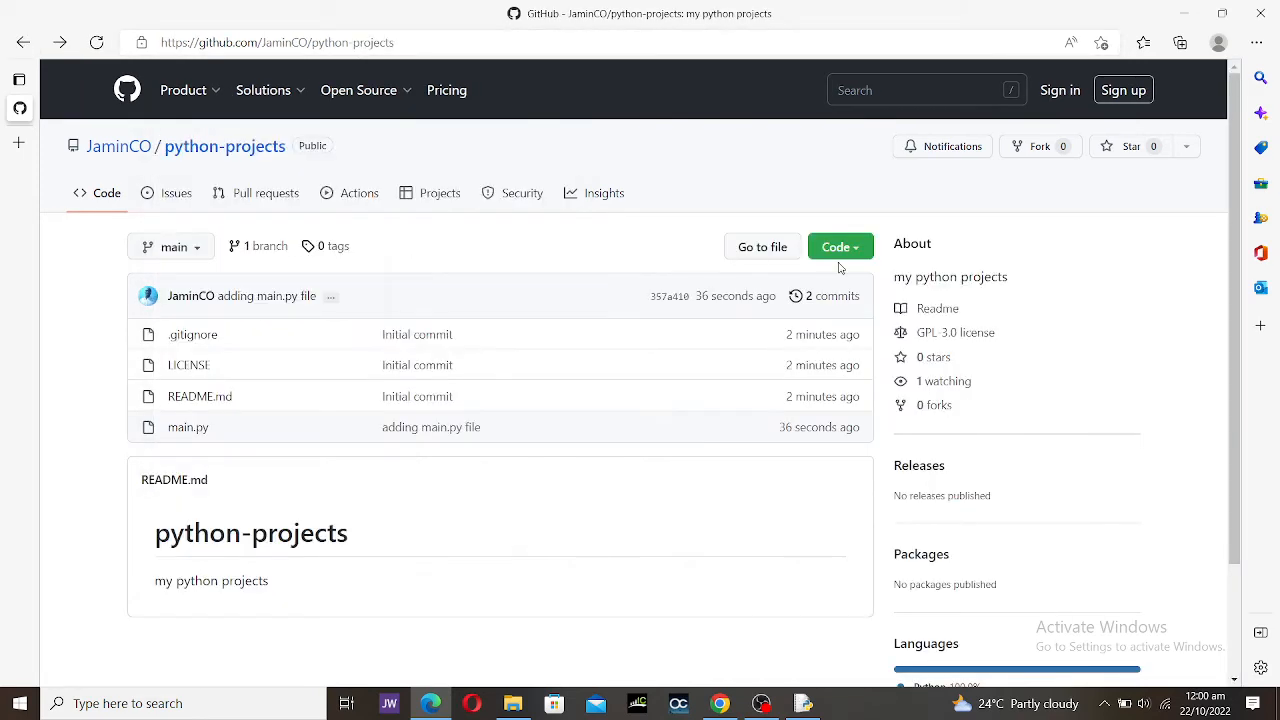
click(817, 296)
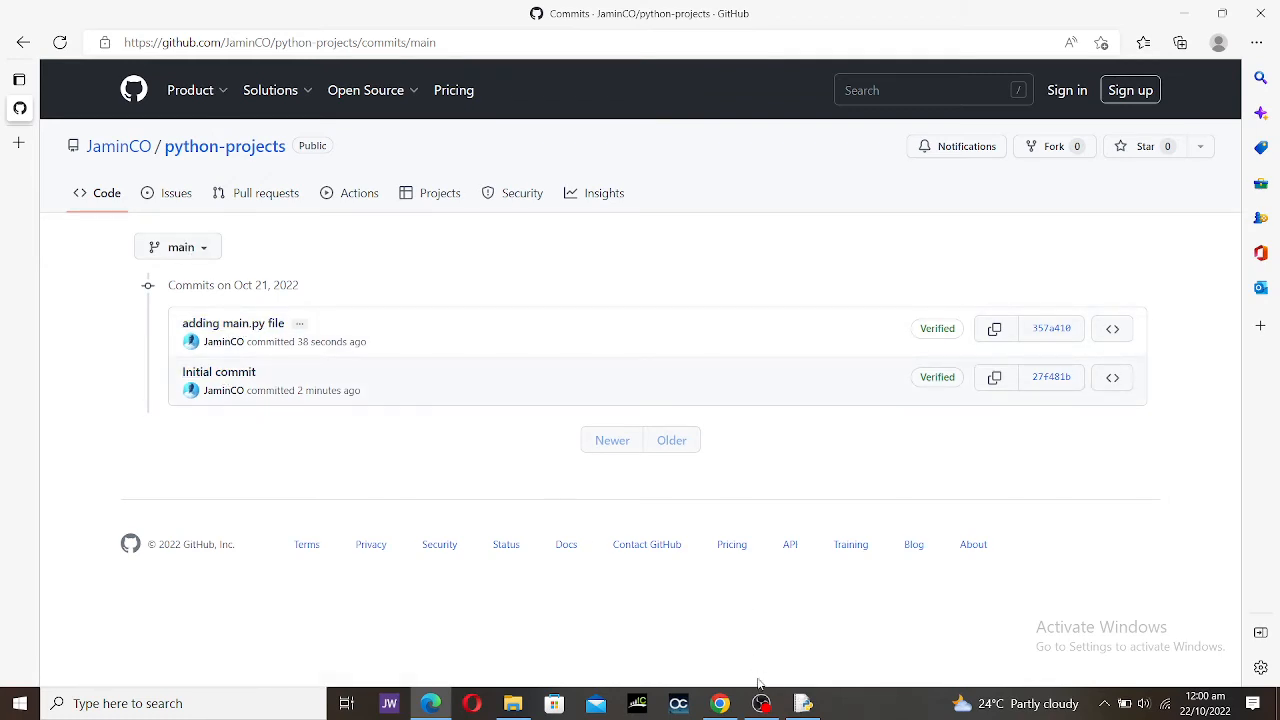
click(720, 703)
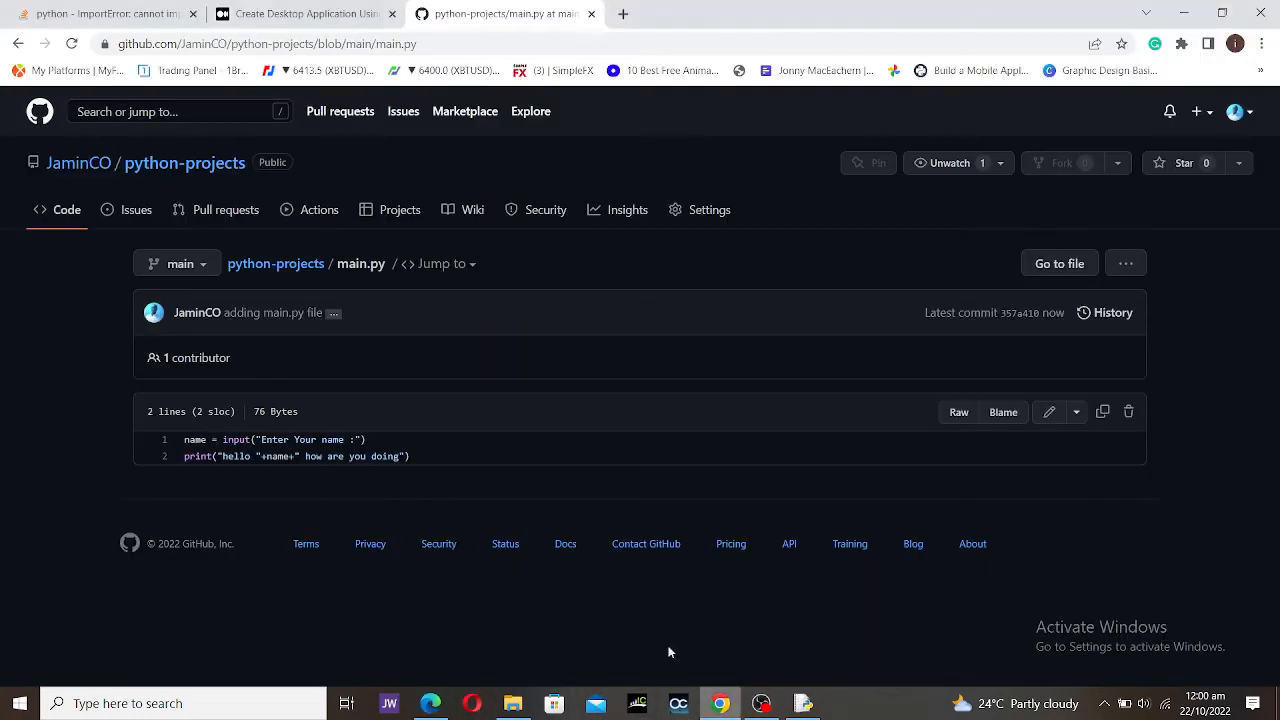
Step: Add line 3 print("what is your age") to main.py and commit it as 'Update main.py'
click(1051, 411)
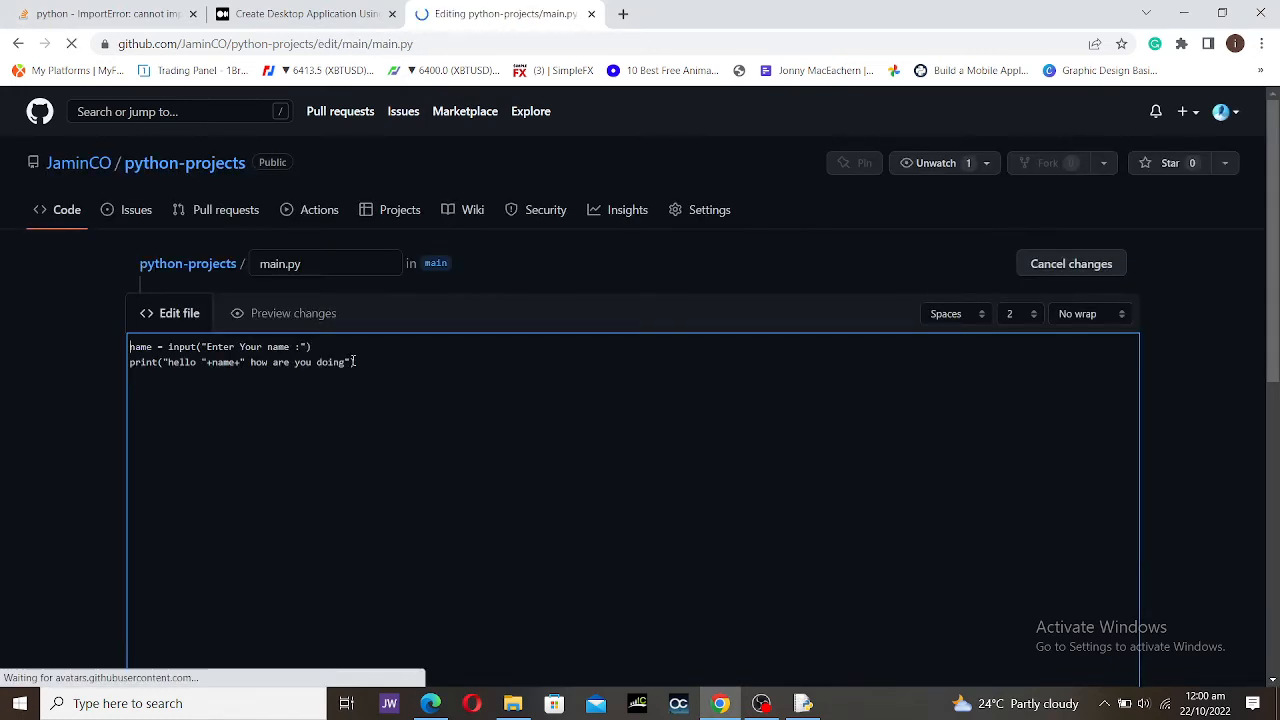
click(380, 362)
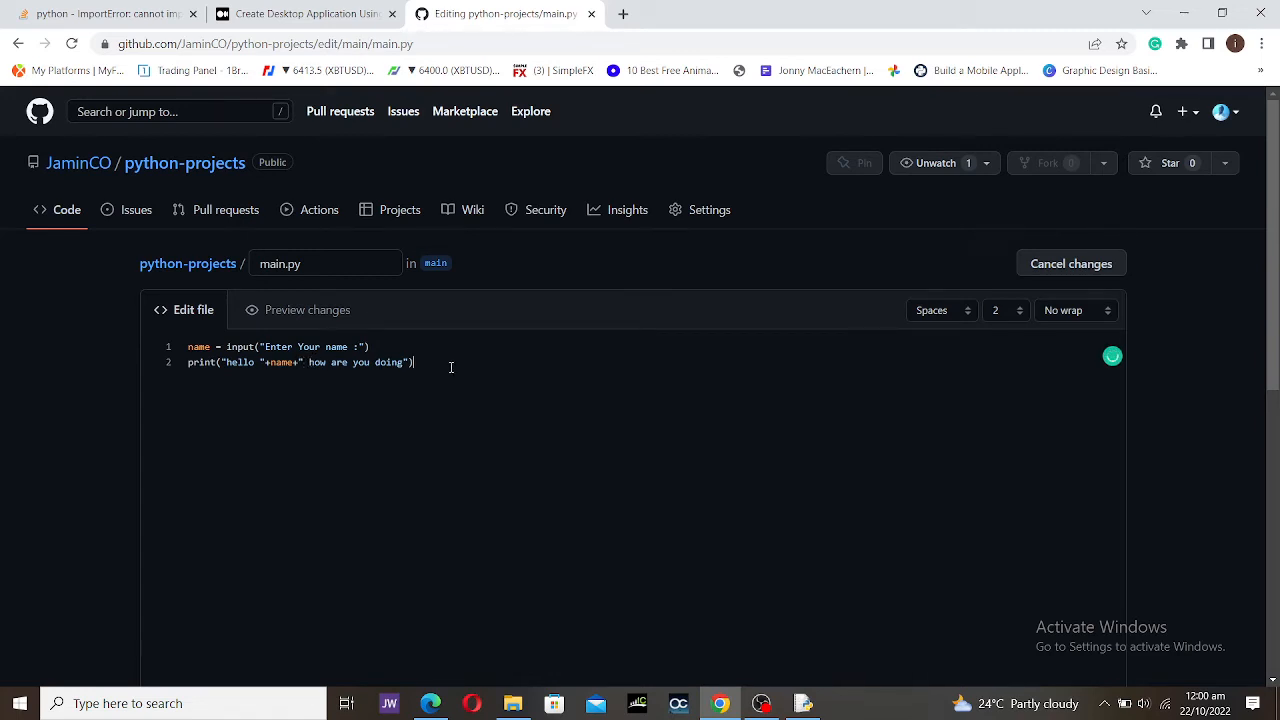
key(Return)
text(print("what is your age)
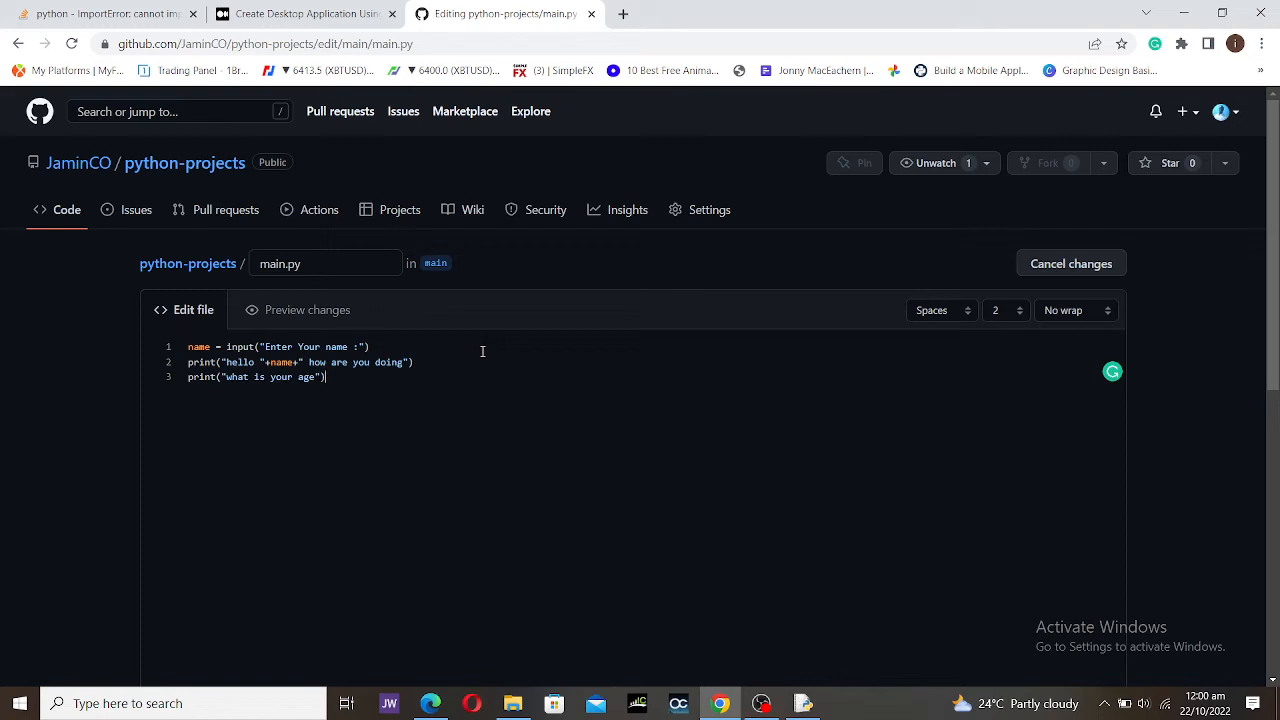
scroll(494, 385, down, 3)
scroll(505, 365, up, 1)
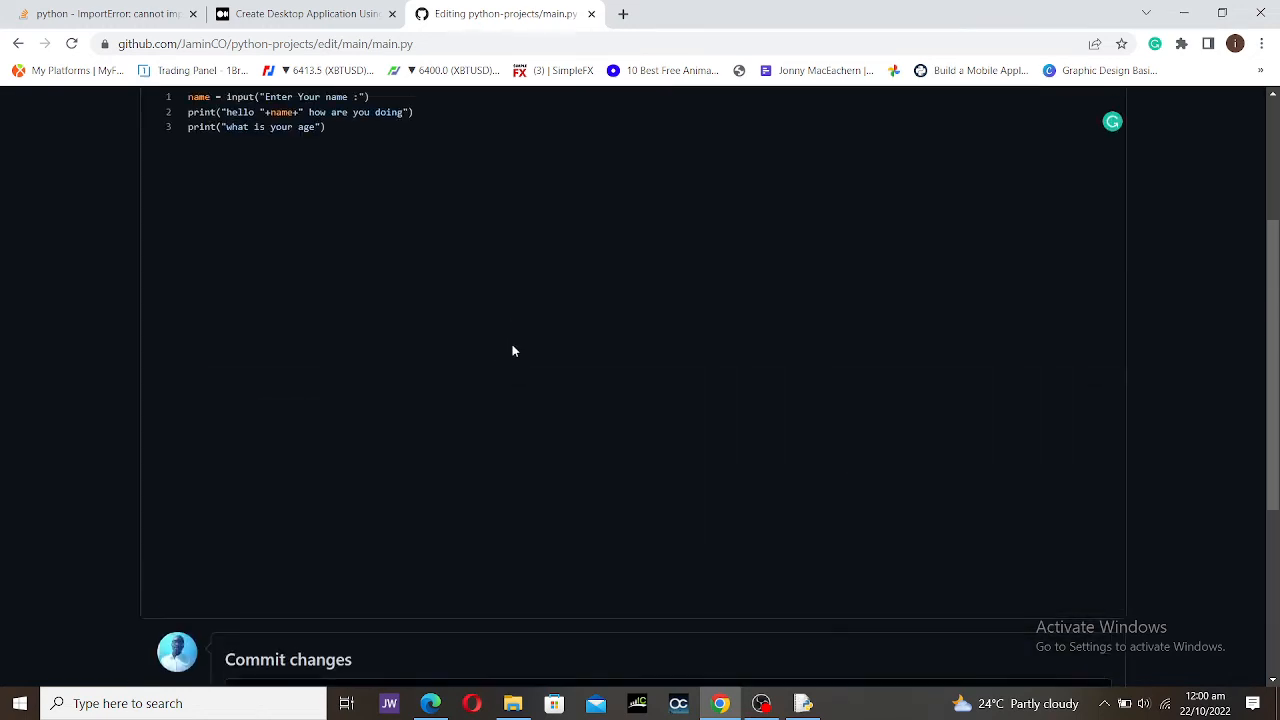
scroll(511, 349, down, 3)
click(260, 551)
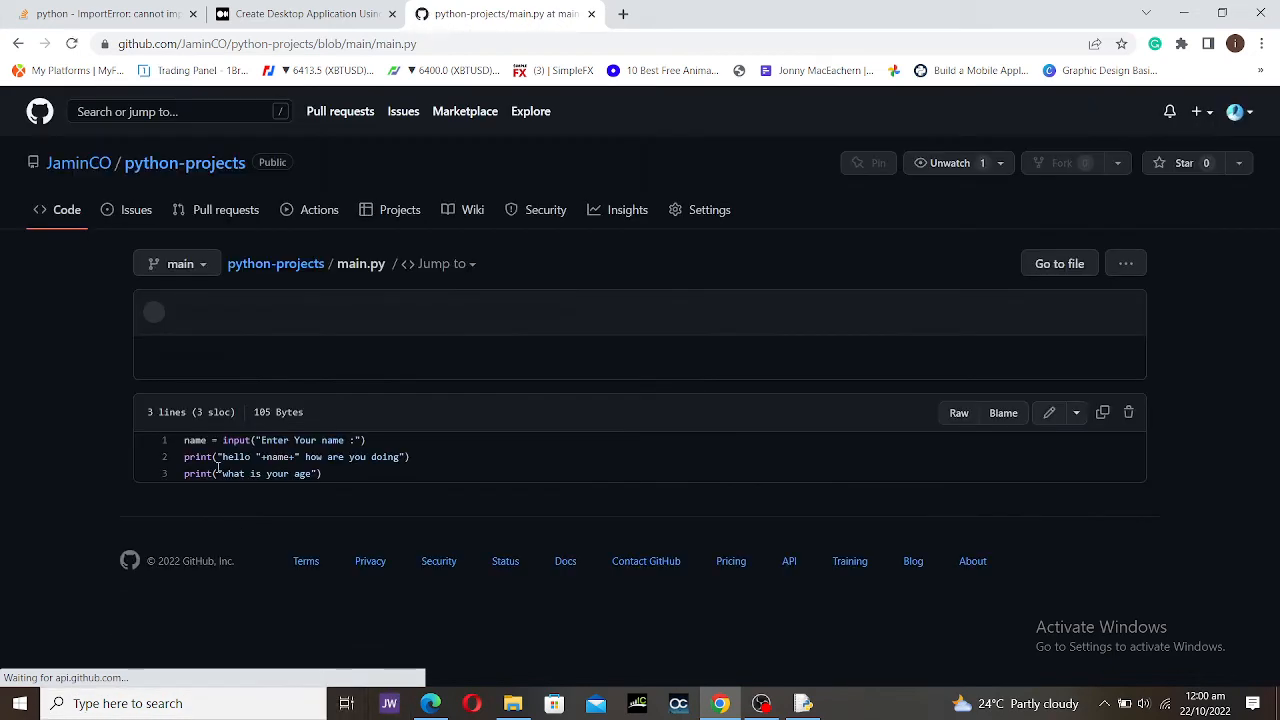
Step: Reload the commits list in Edge and open the 'Update main.py' commit
click(430, 703)
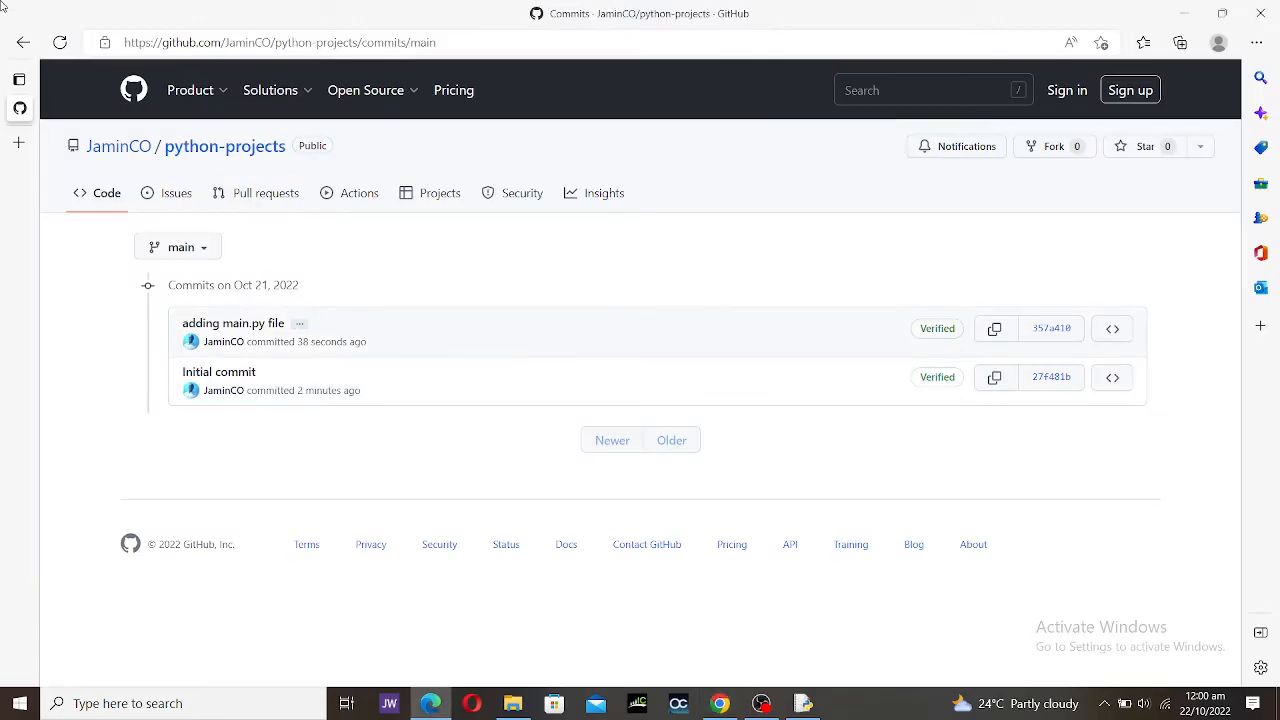
click(55, 44)
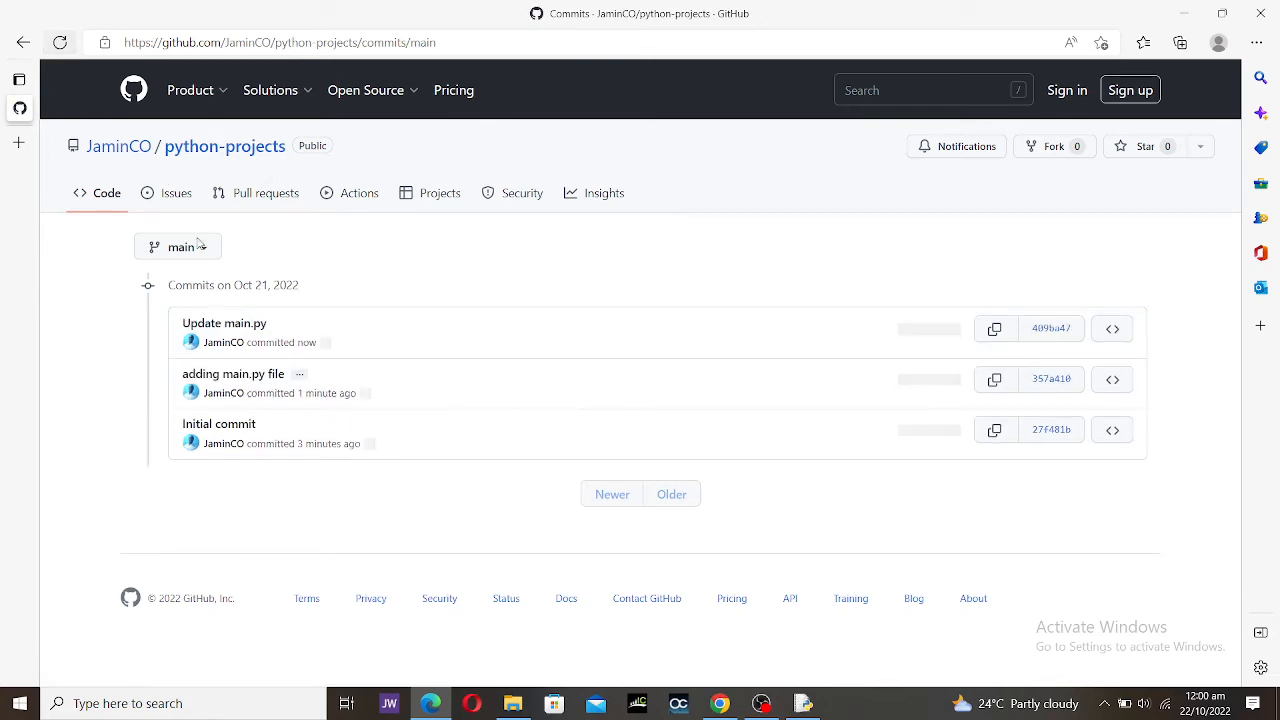
click(251, 329)
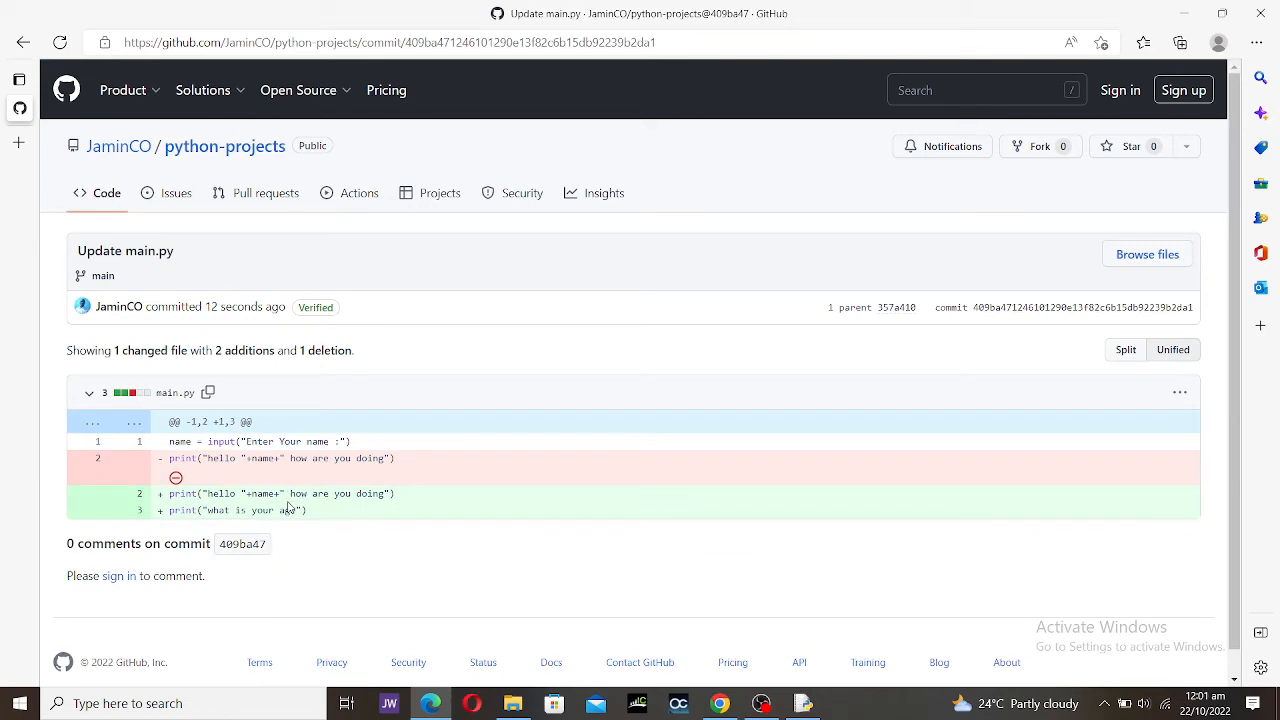
Step: Look over the diff showing the added age line, then return to main.py in Chrome
drag(289, 505, 376, 487)
click(421, 468)
drag(310, 510, 95, 420)
click(676, 503)
scroll(687, 485, down, 1)
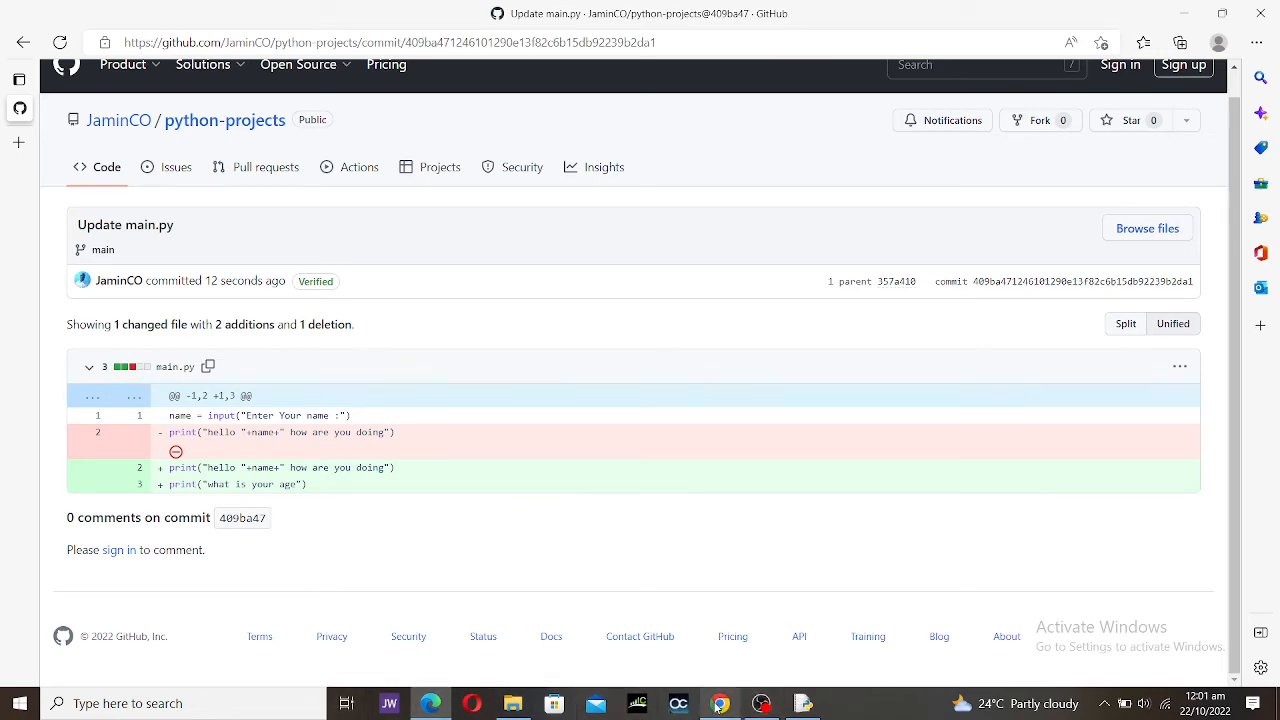
click(718, 704)
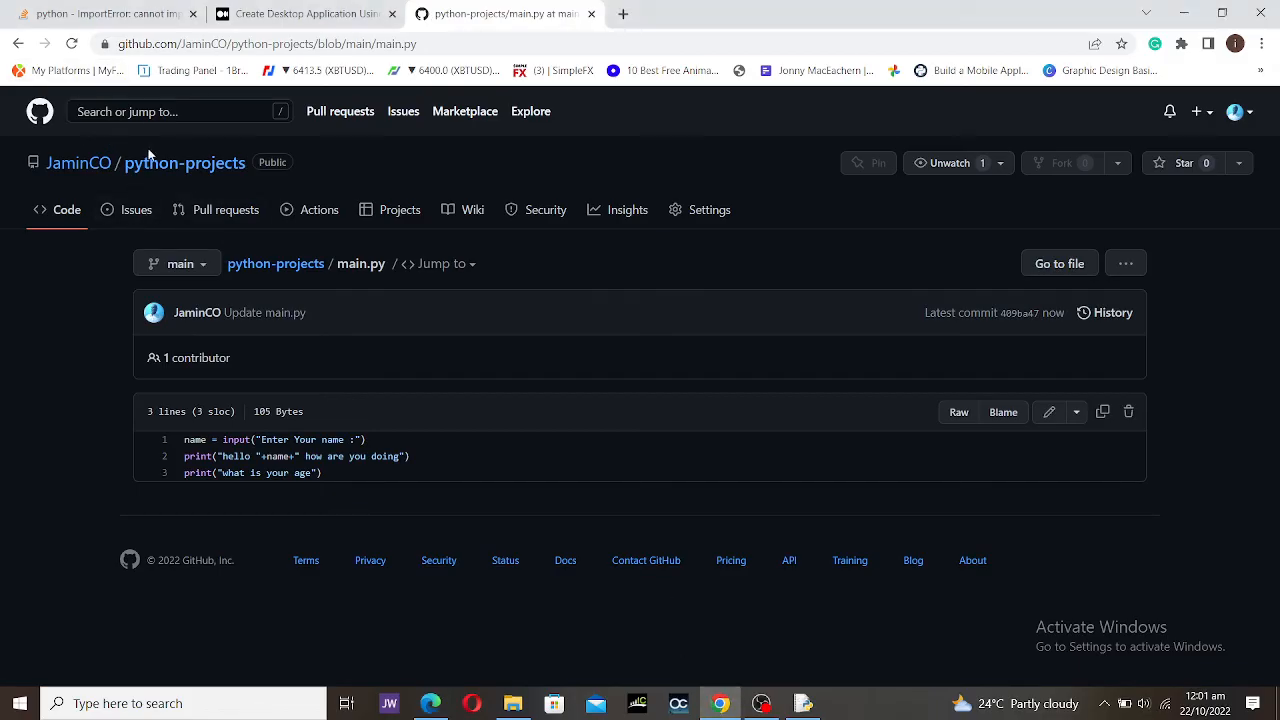
click(708, 212)
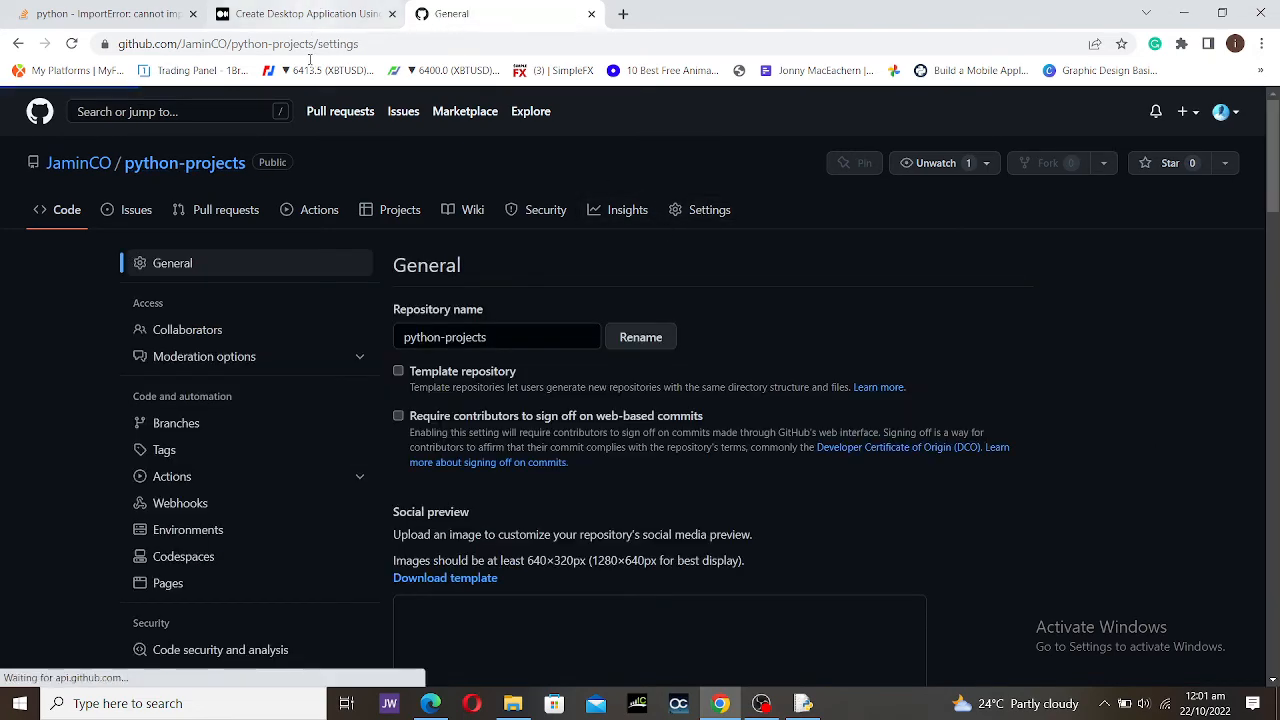
scroll(490, 400, down, 20)
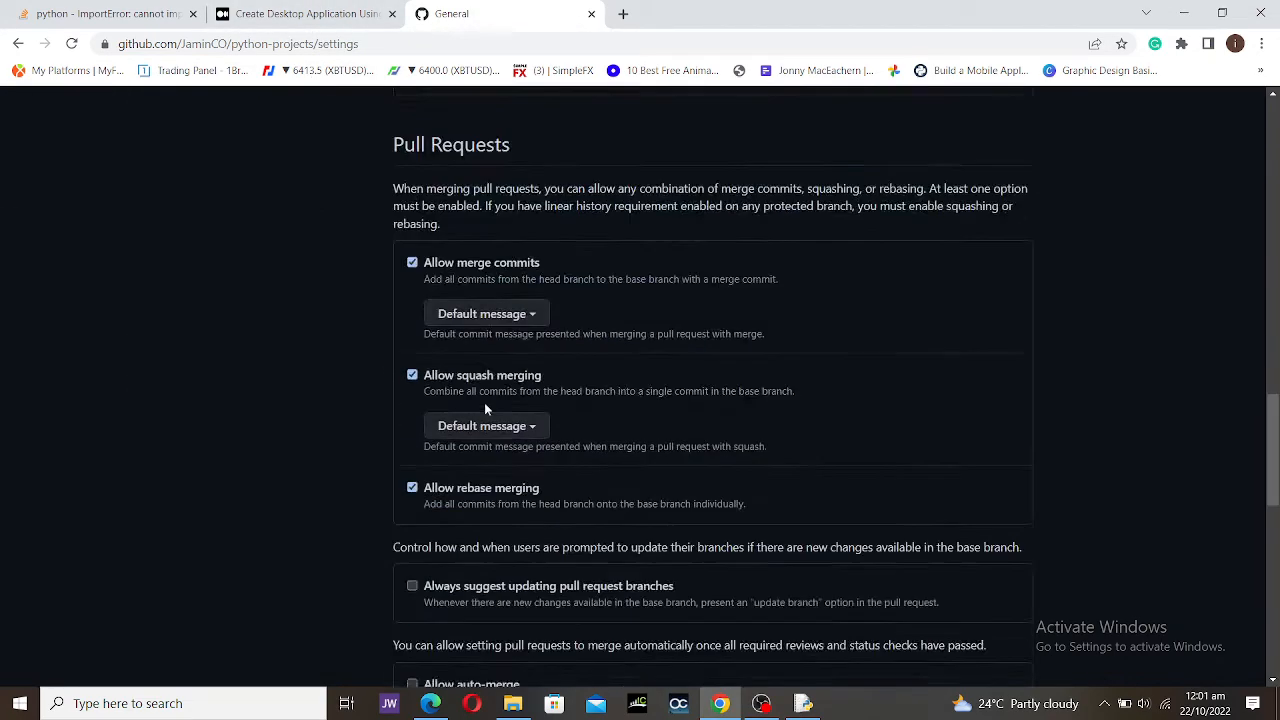
scroll(490, 396, down, 1)
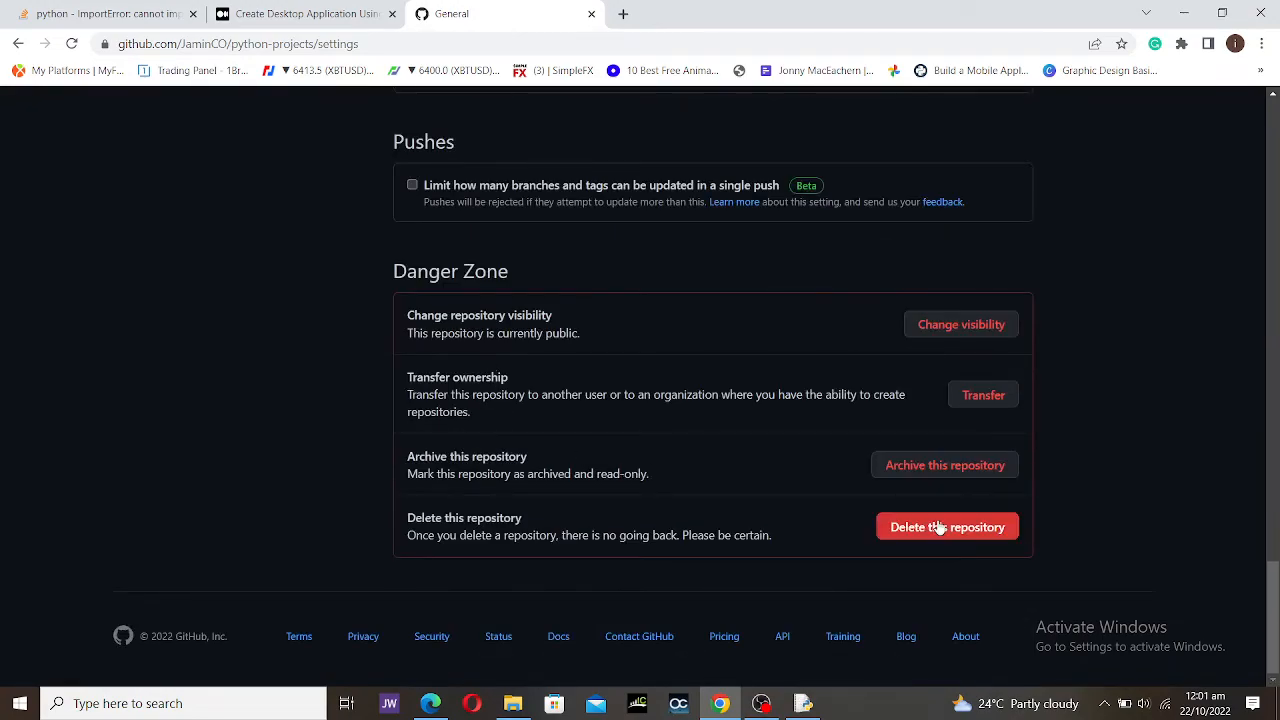
scroll(705, 412, up, 7)
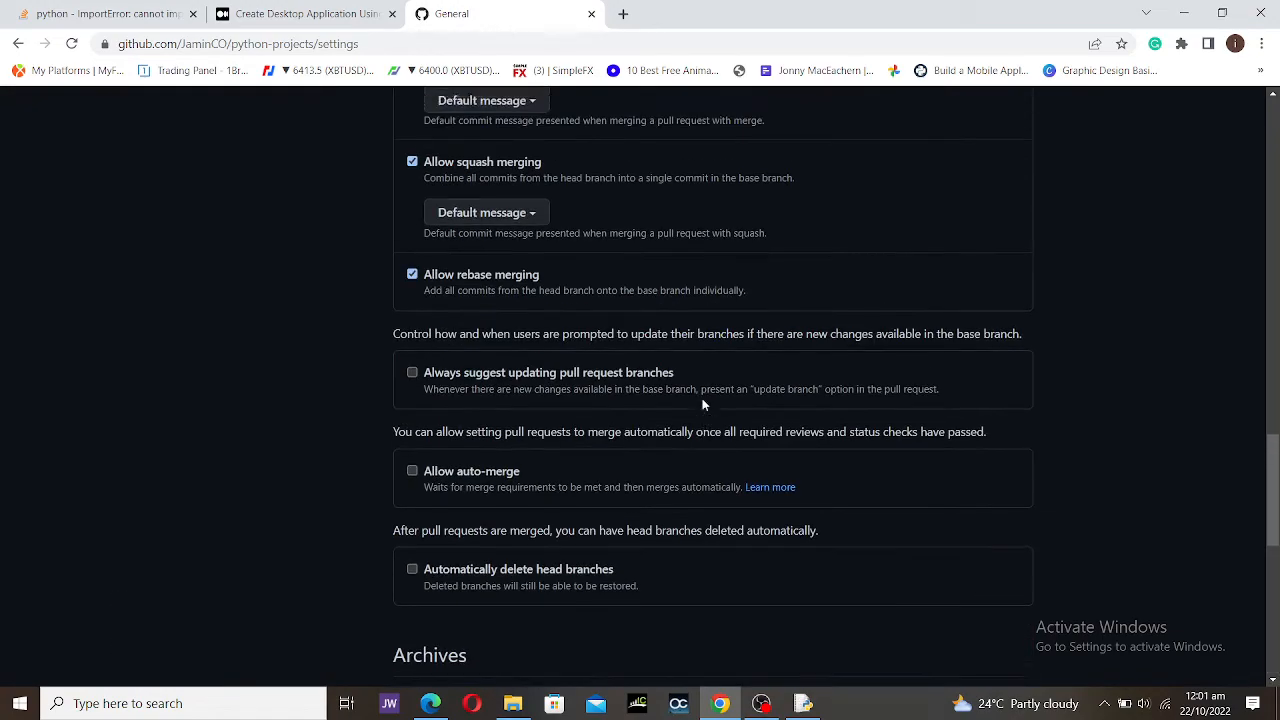
scroll(720, 410, down, 7)
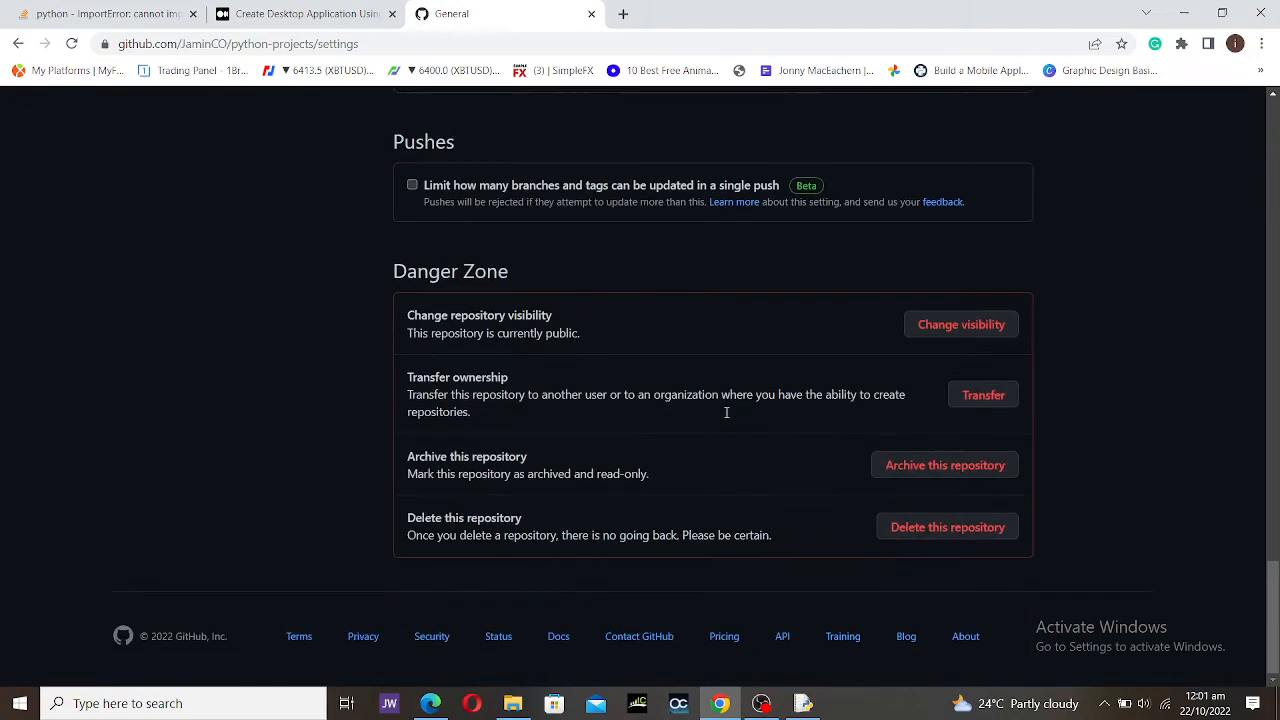
click(918, 530)
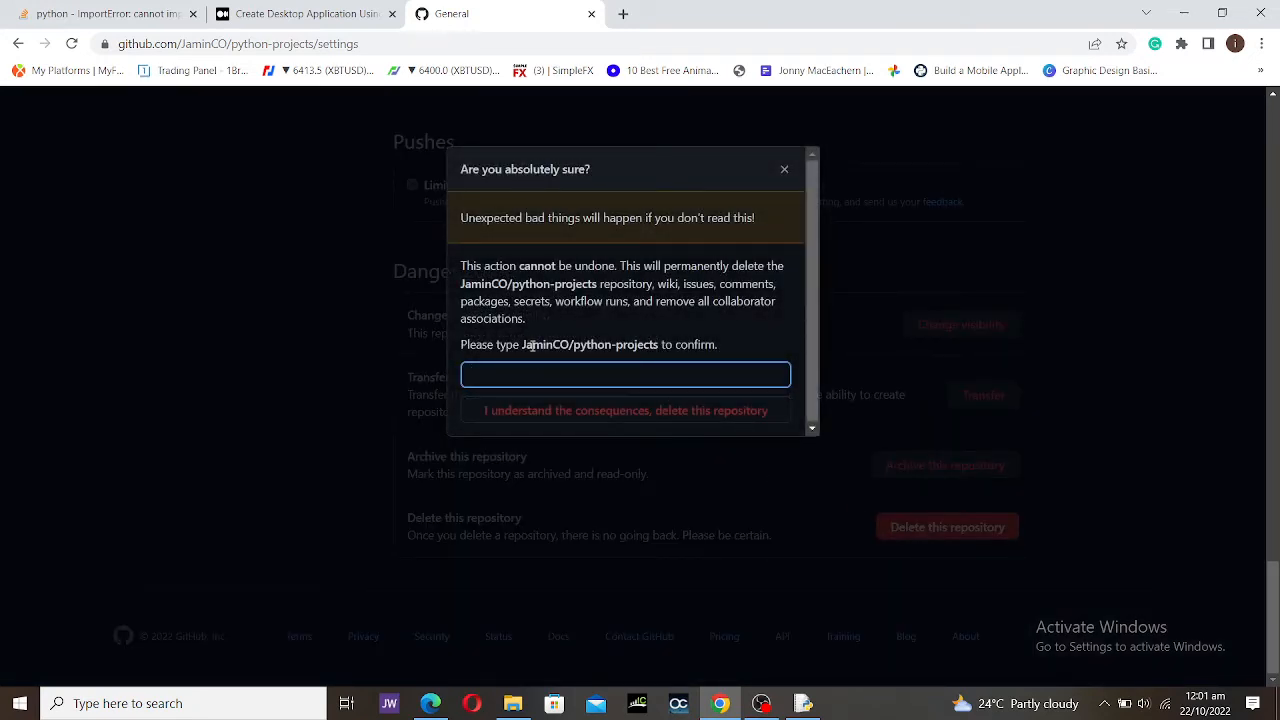
drag(522, 344, 658, 344)
key(ctrl+c)
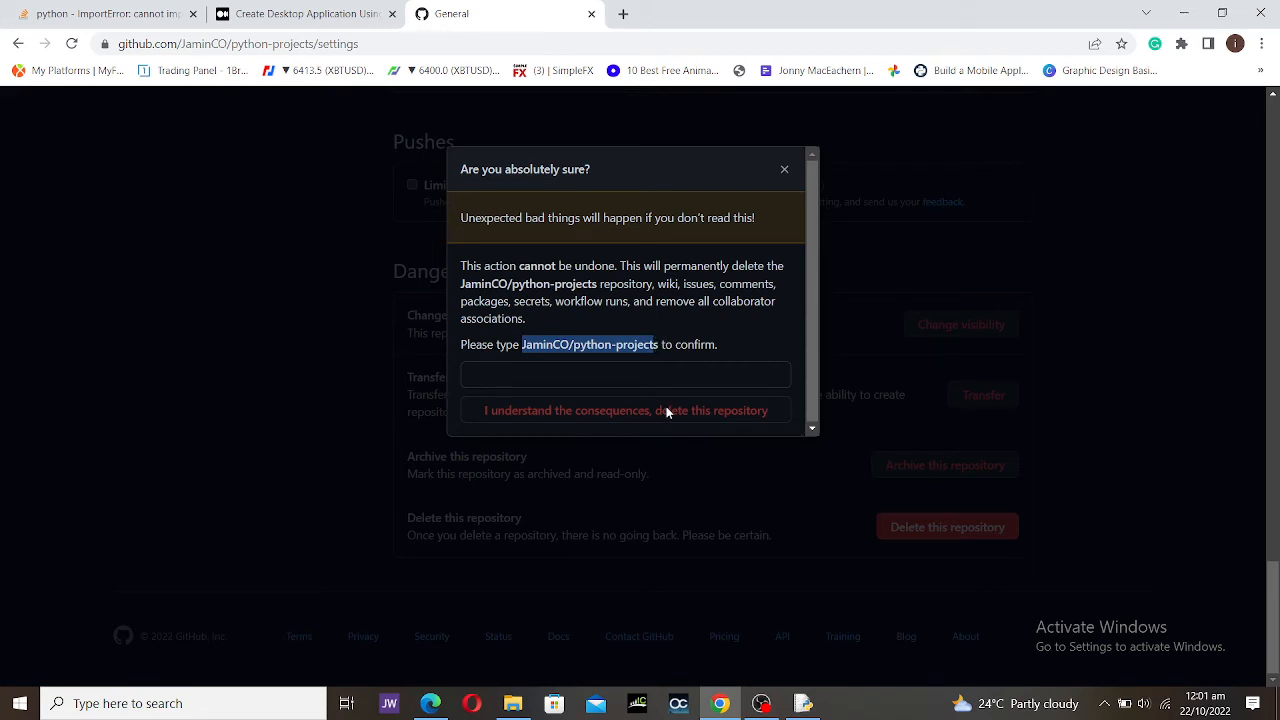
click(627, 372)
key(ctrl+v)
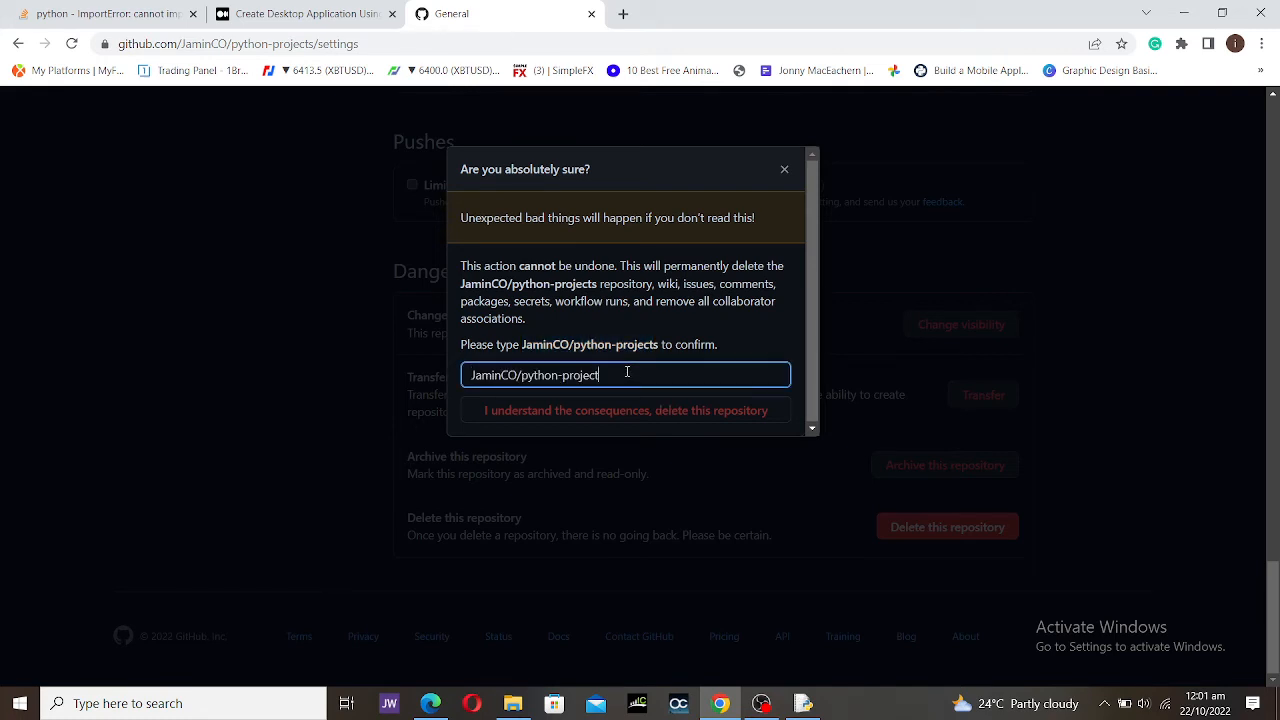
text(s)
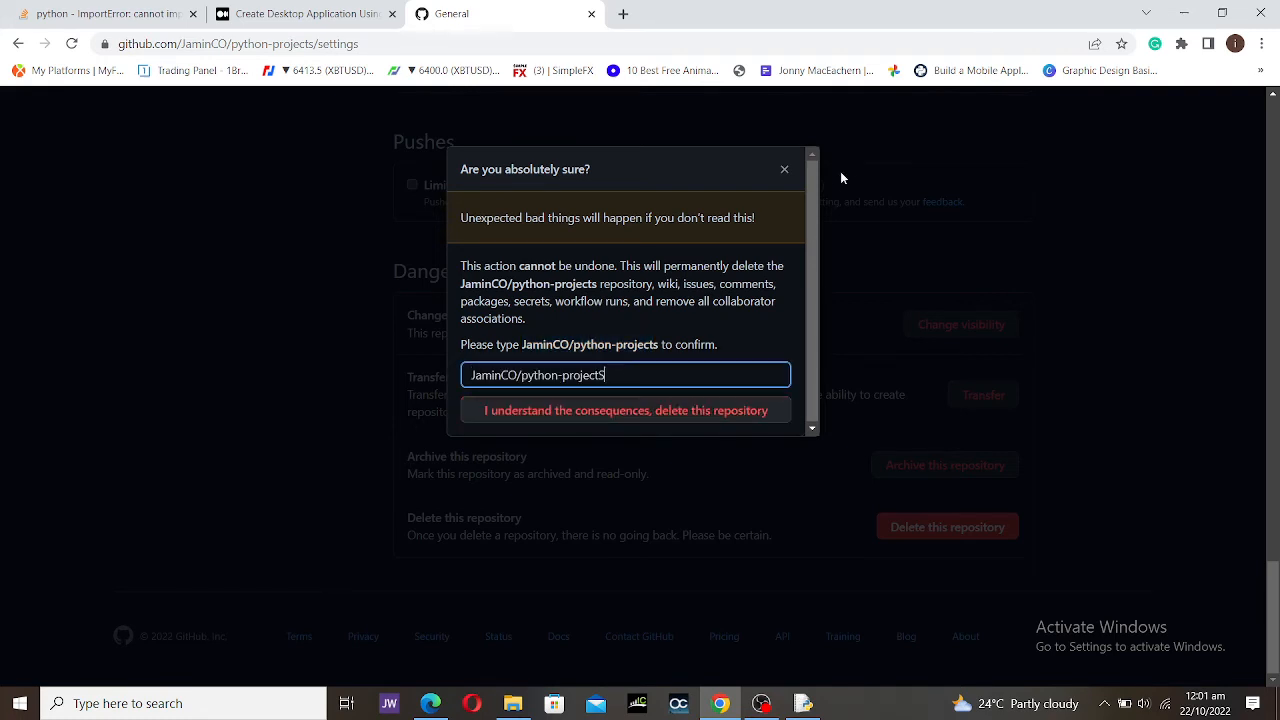
click(782, 170)
scroll(787, 232, up, 6)
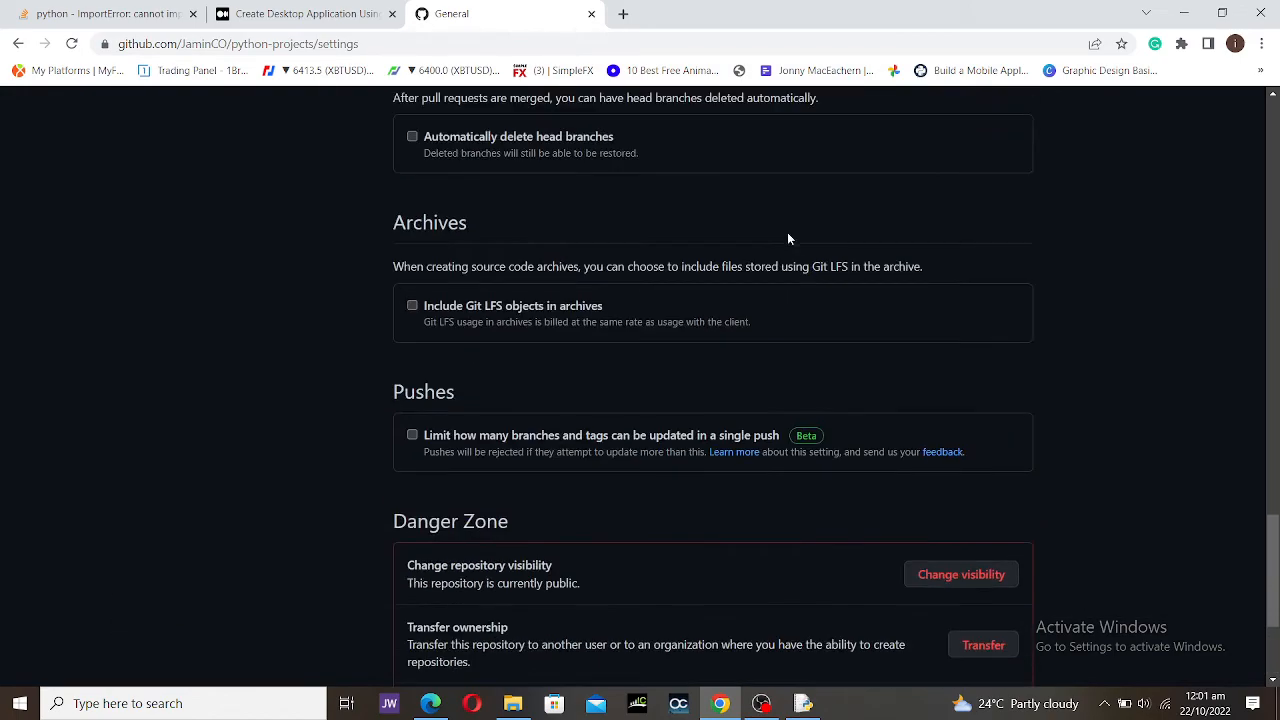
scroll(650, 294, up, 5)
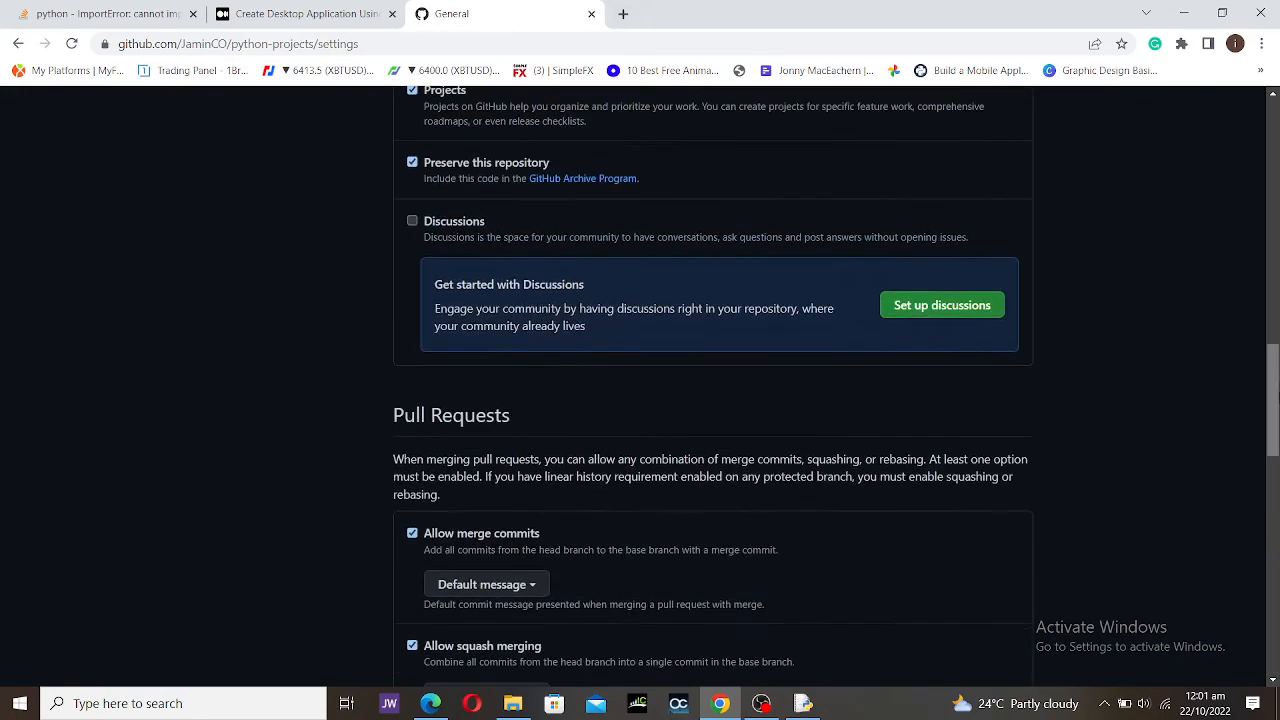
drag(1275, 369, 1272, 225)
Step: Select the python-projects repository name and scroll down to the Danger Zone
click(1272, 185)
click(1272, 185)
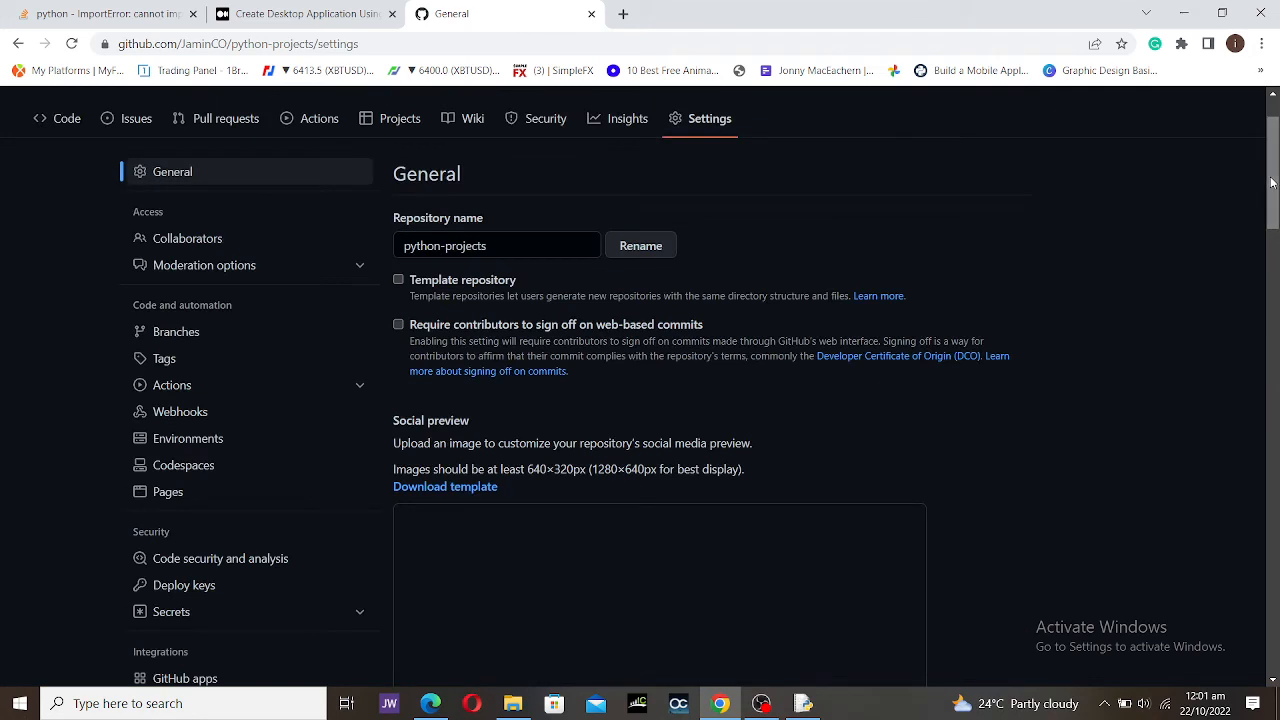
click(513, 252)
drag(470, 245, 292, 248)
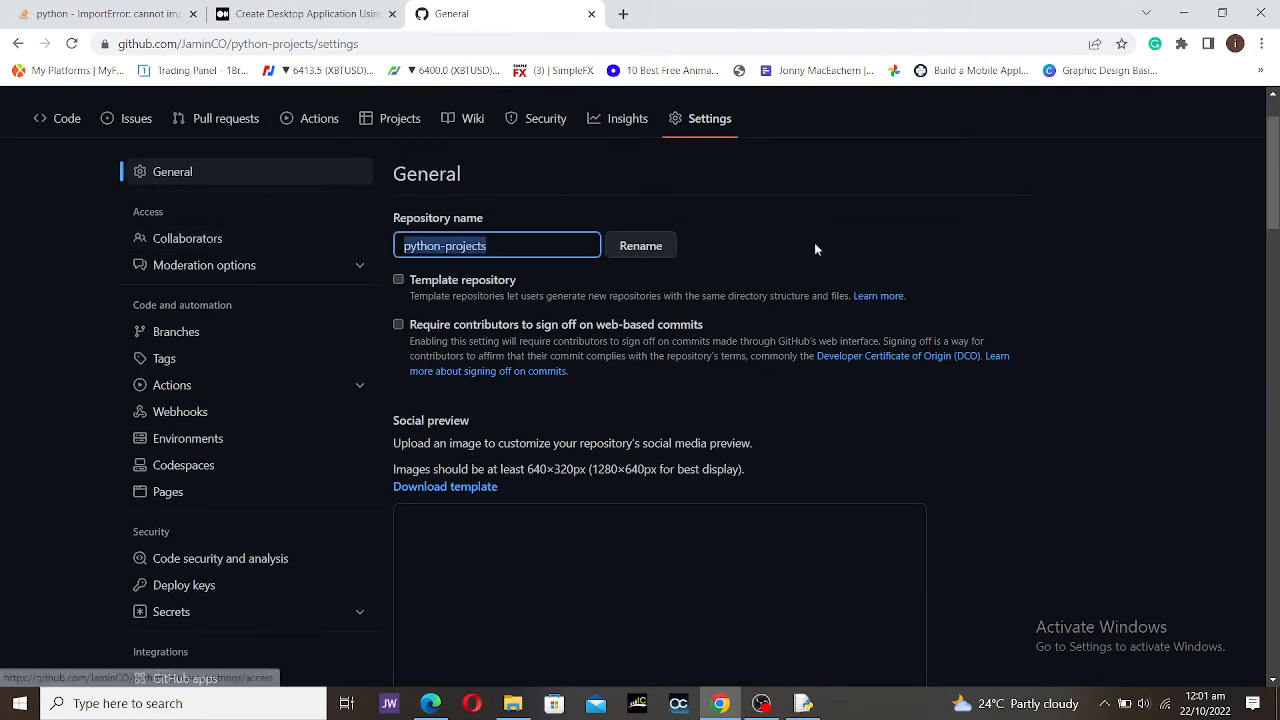
click(503, 246)
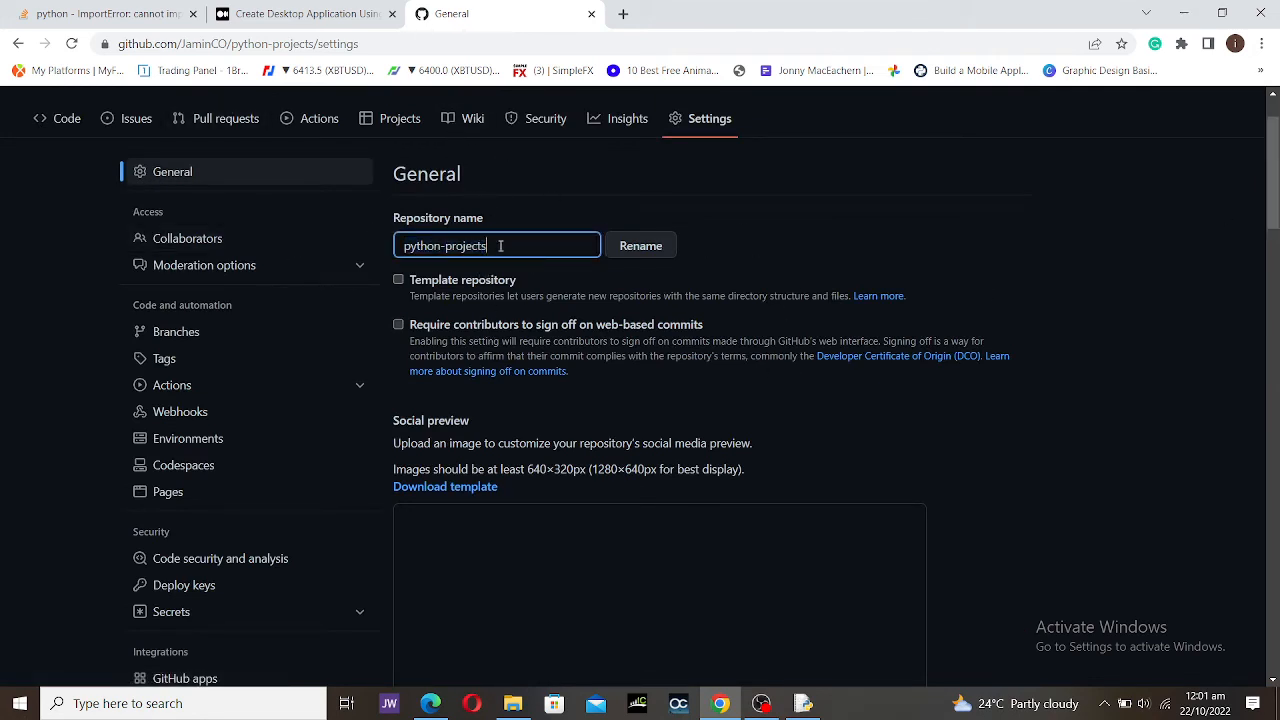
scroll(651, 343, down, 8)
scroll(667, 345, down, 20)
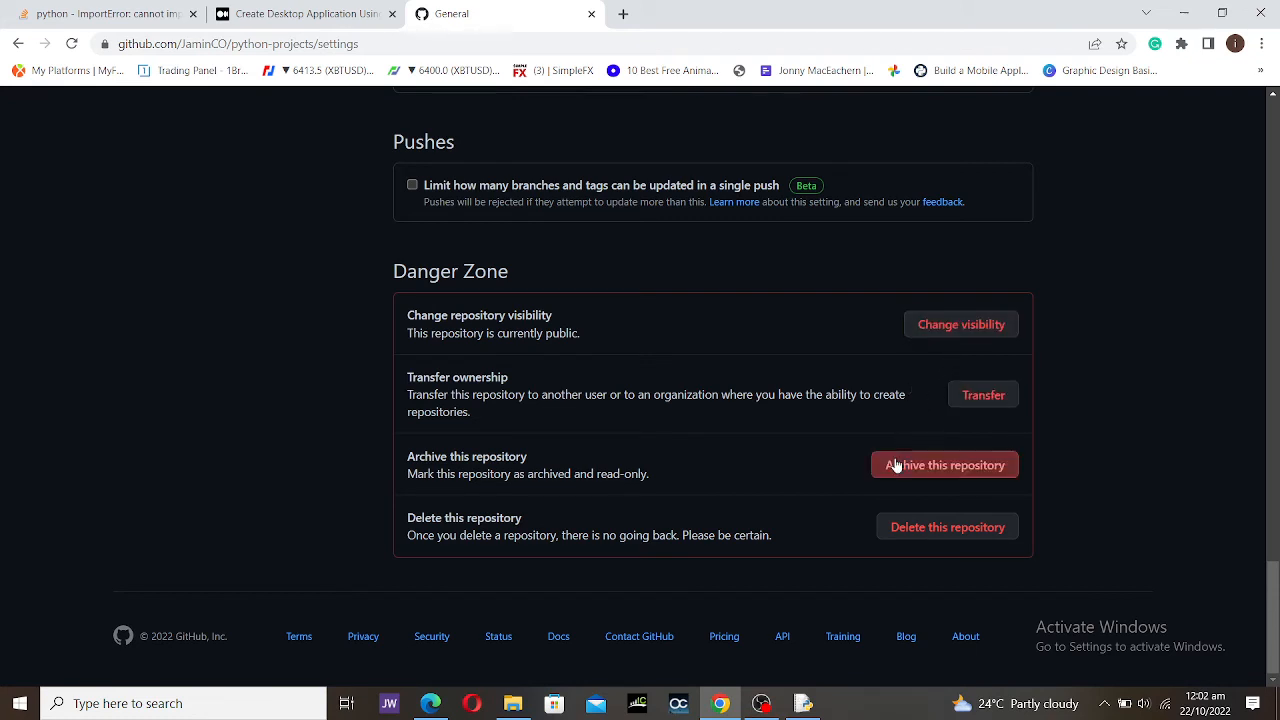
Step: Paste the repository's full name to confirm, then permanently delete python-projects
click(927, 536)
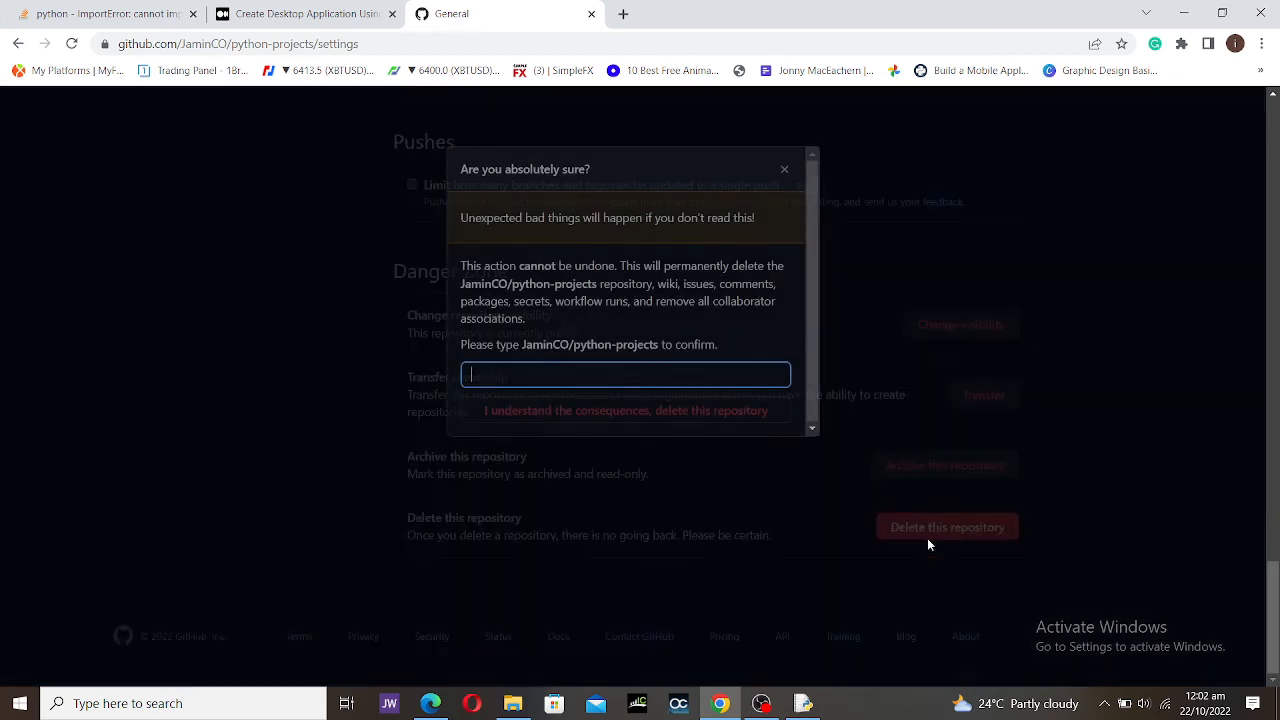
key(ctrl+v)
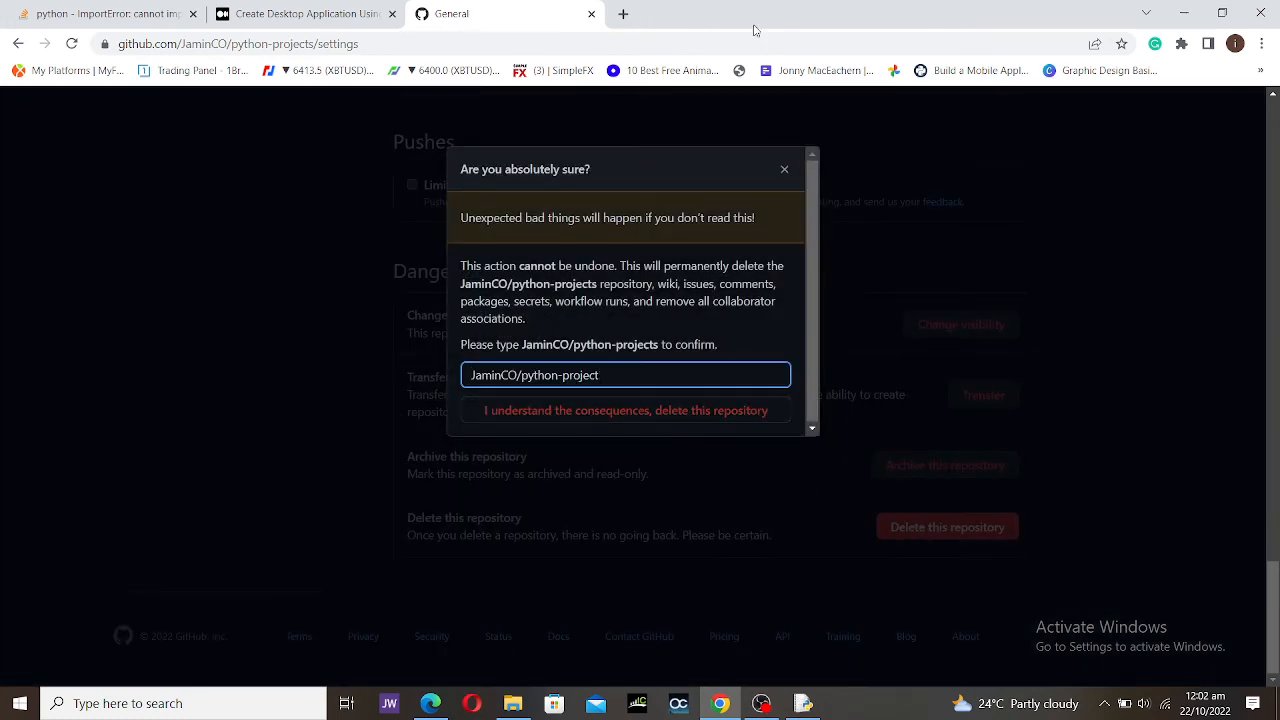
text(s)
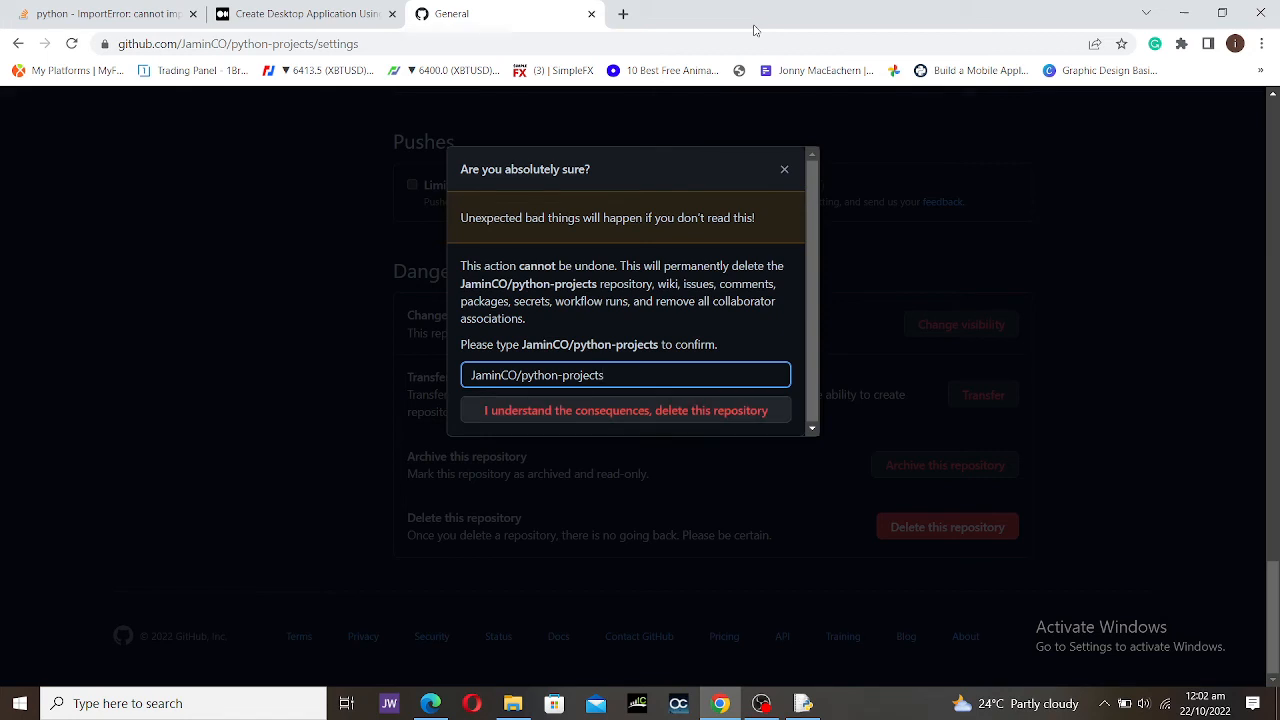
click(624, 410)
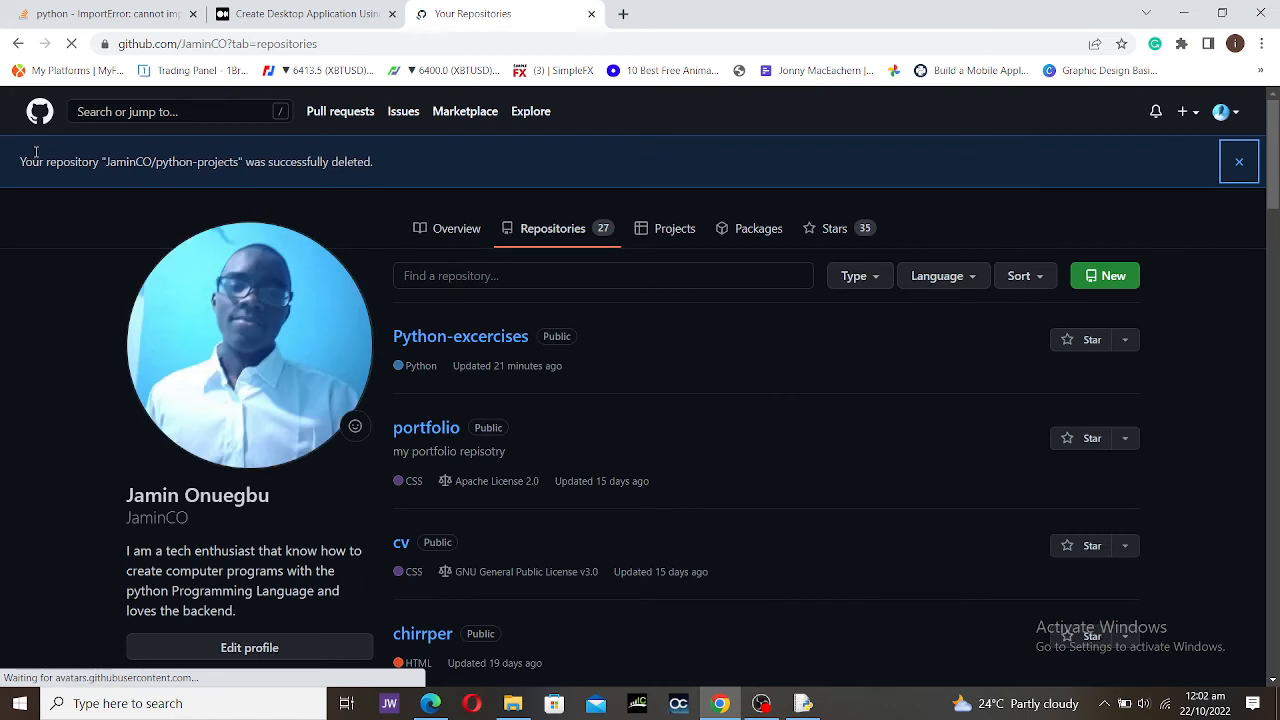
drag(17, 161, 487, 228)
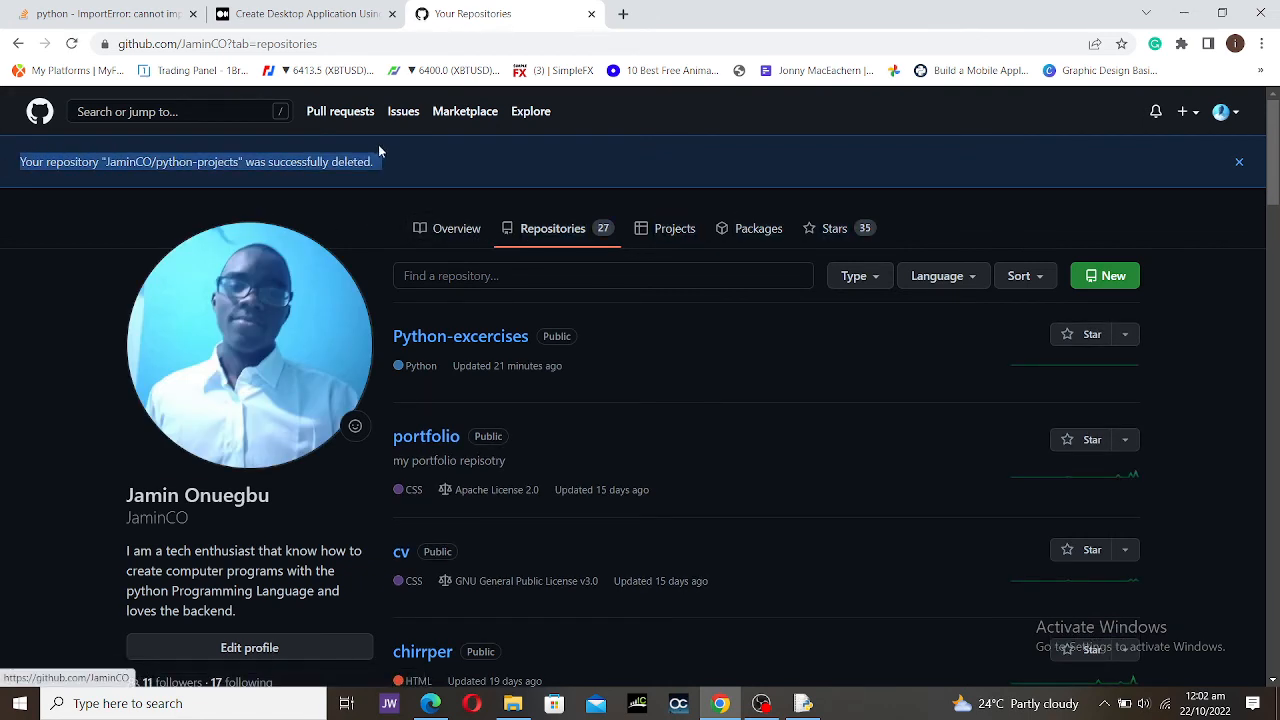
click(540, 162)
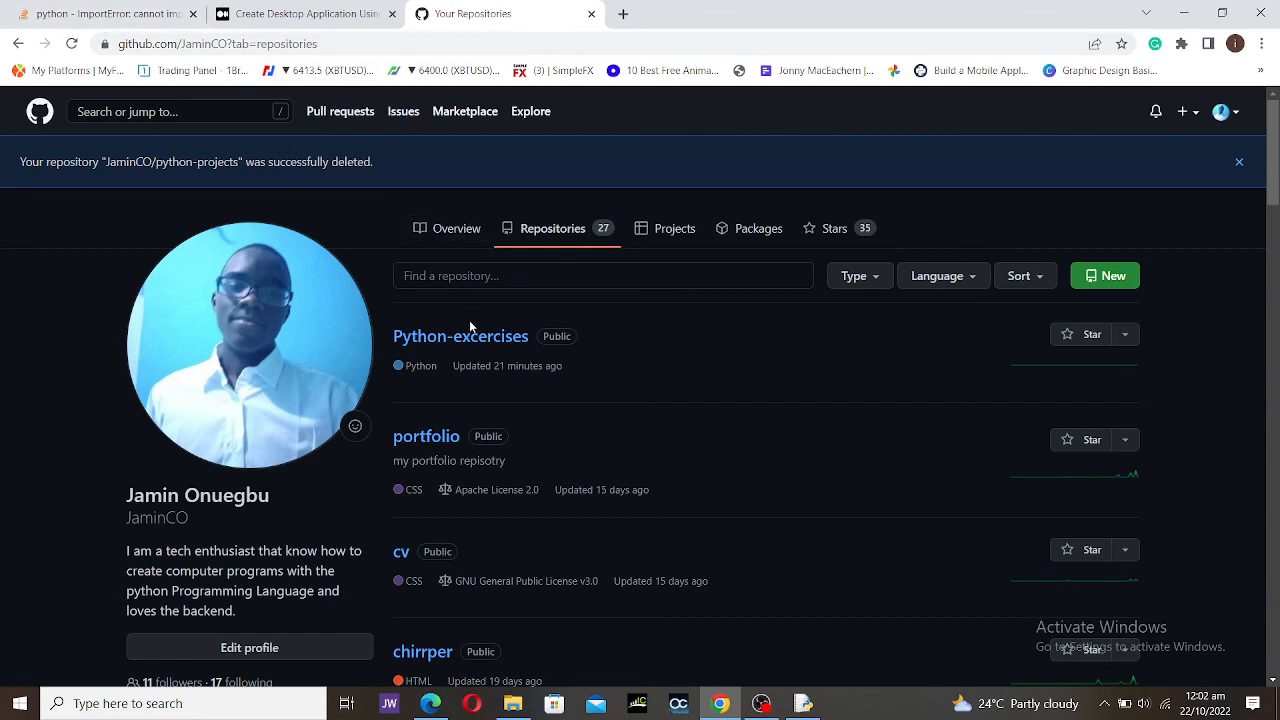
Step: In File Explorer, go up to projects and open the 'variable project' folder containing main
click(497, 703)
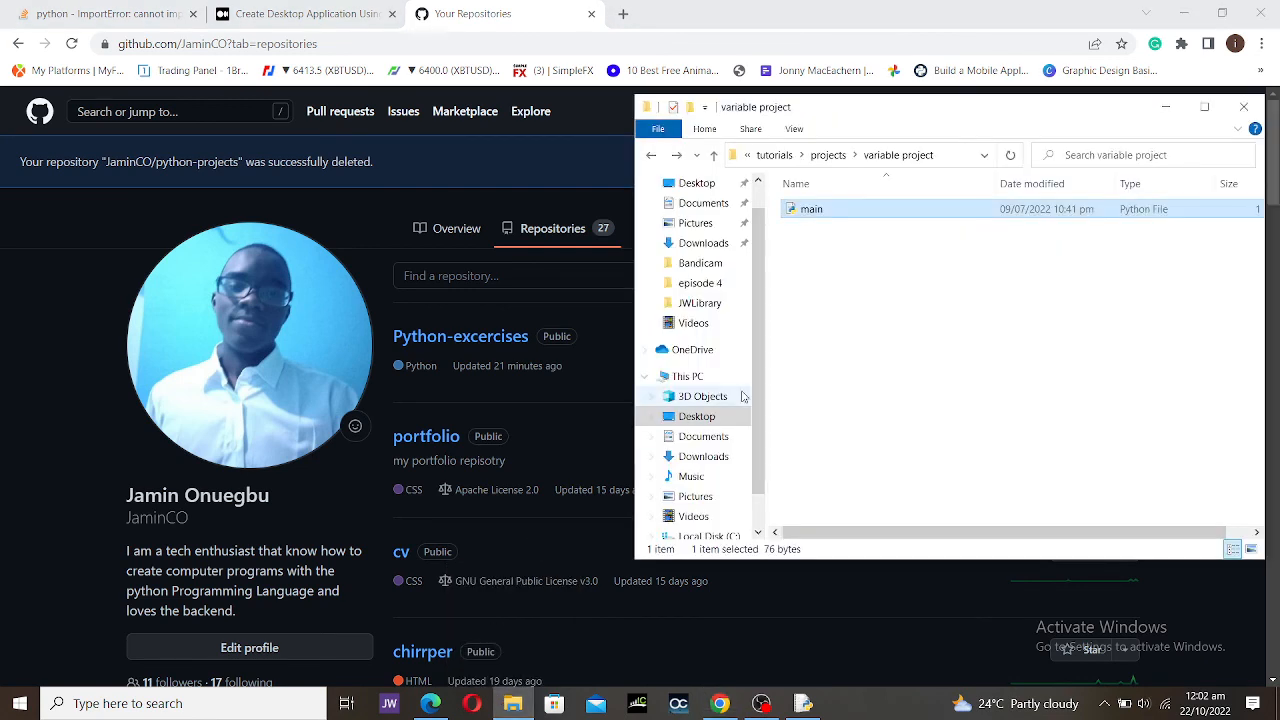
click(843, 155)
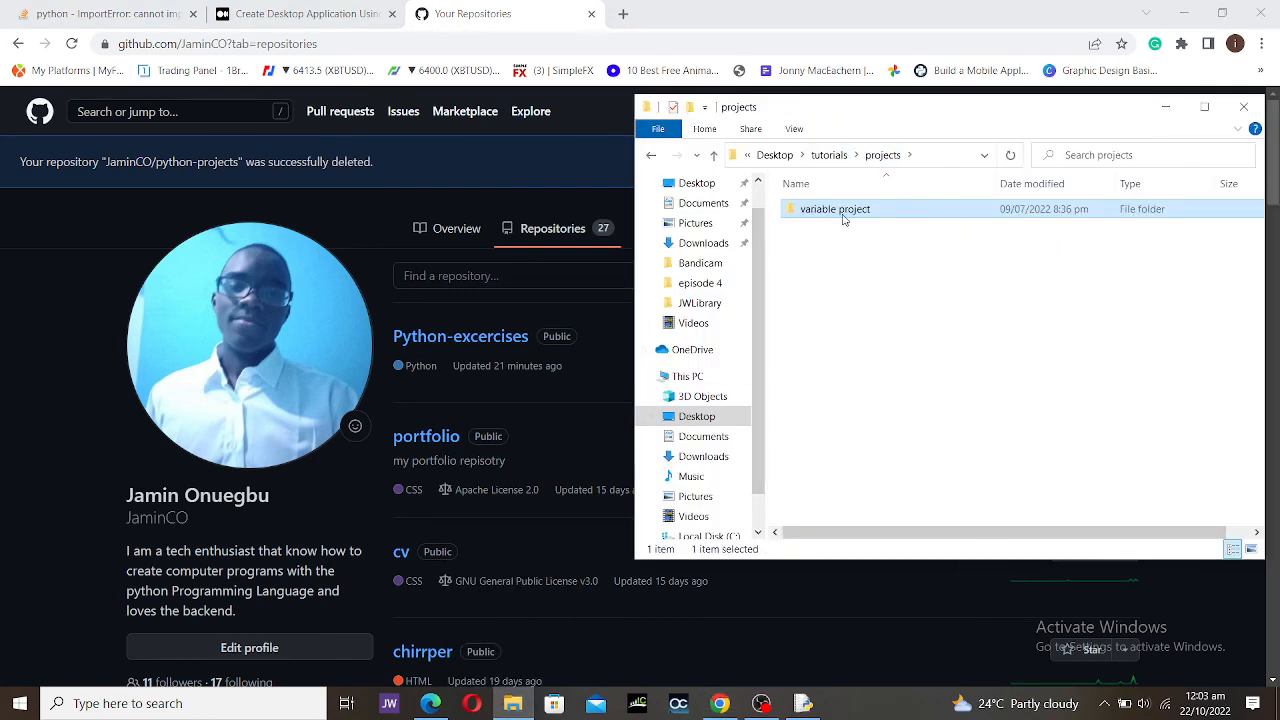
drag(843, 212, 988, 310)
double_click(955, 222)
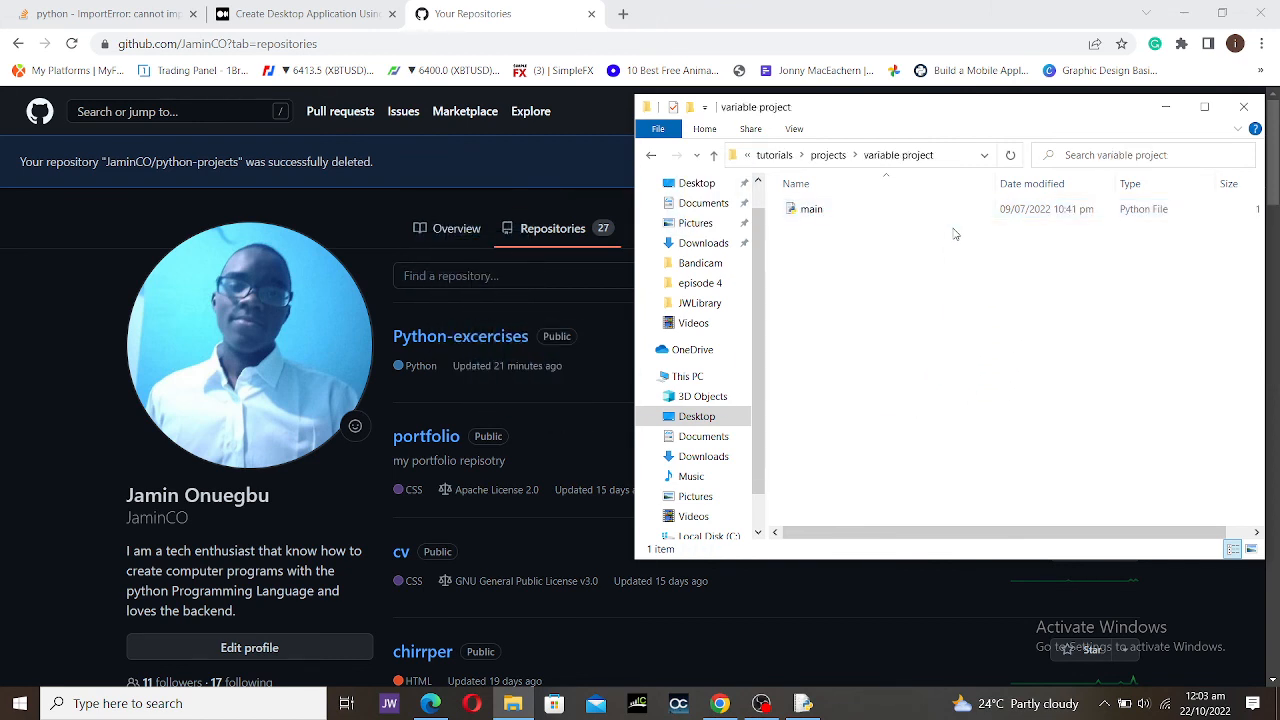
click(910, 212)
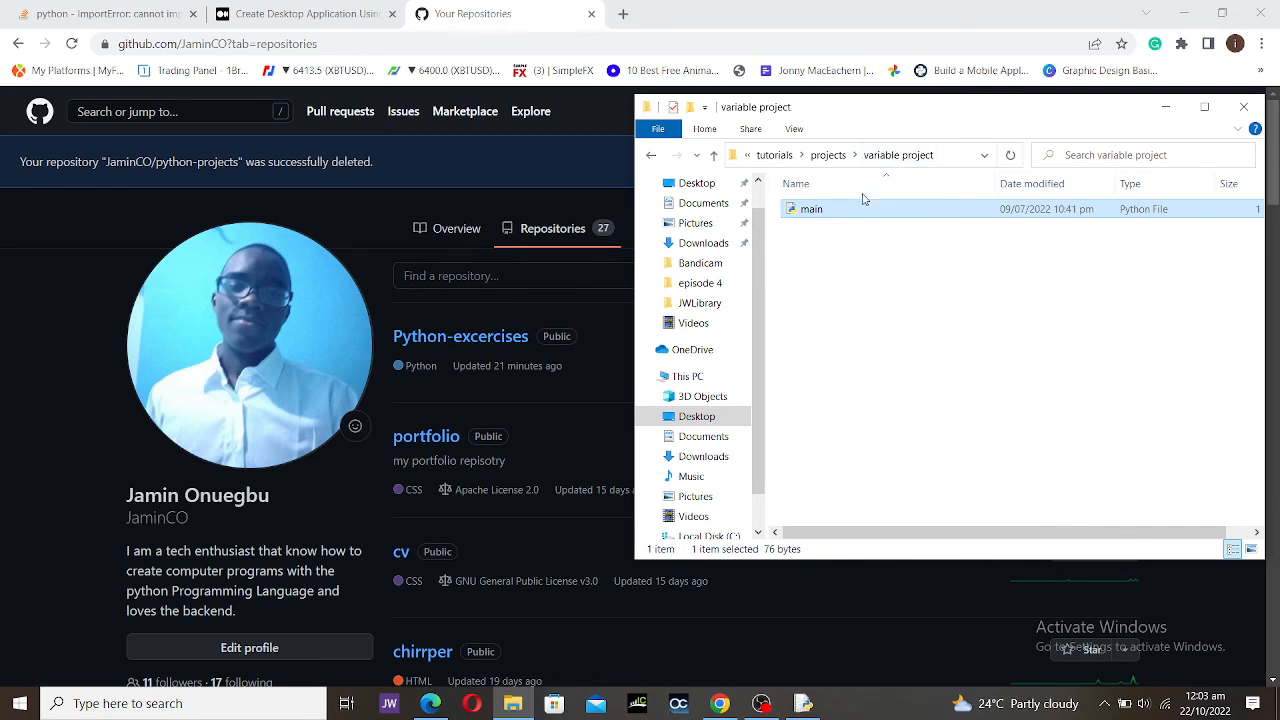
drag(872, 213, 990, 345)
click(973, 330)
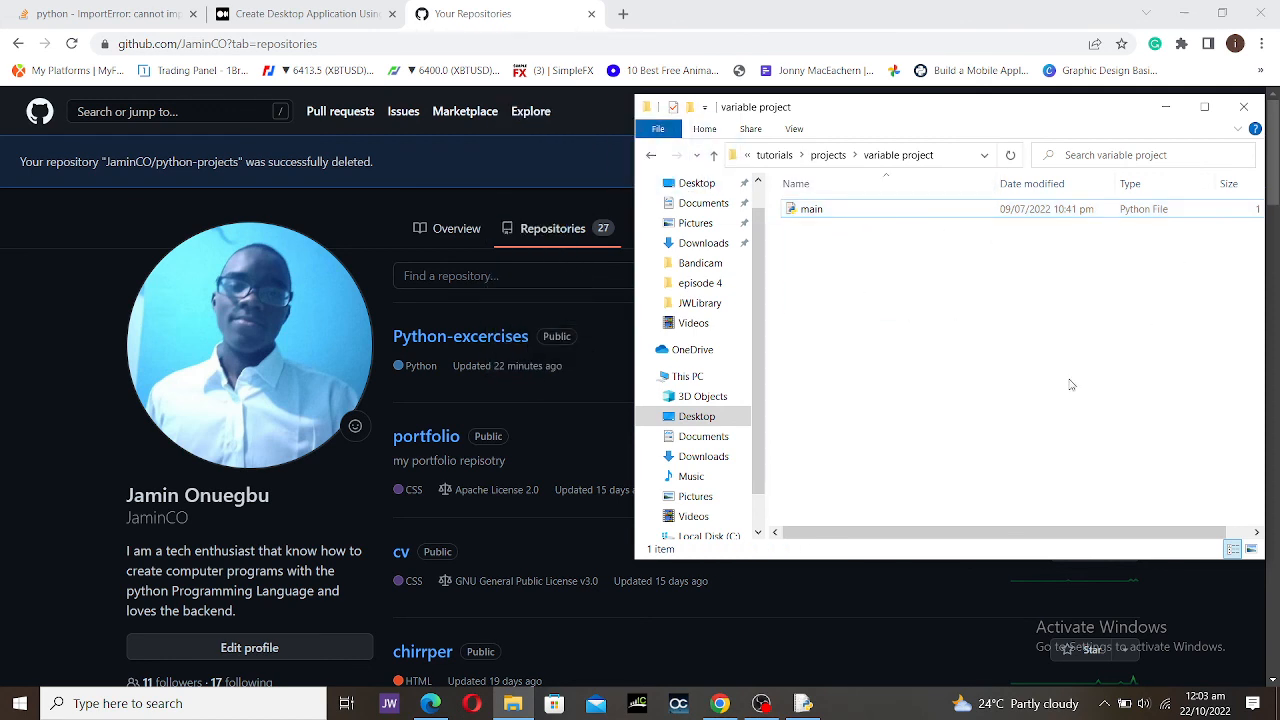
Step: Bring the Chrome window with the Repositories page in front of File Explorer
click(2, 468)
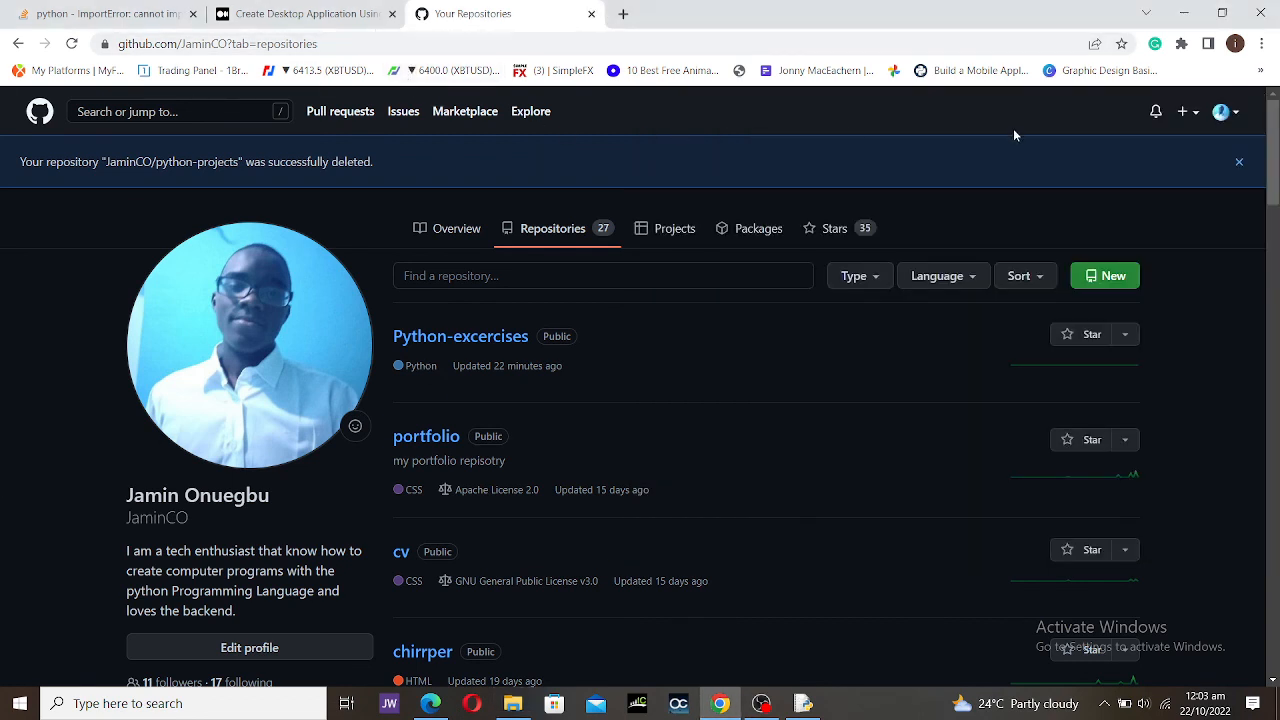